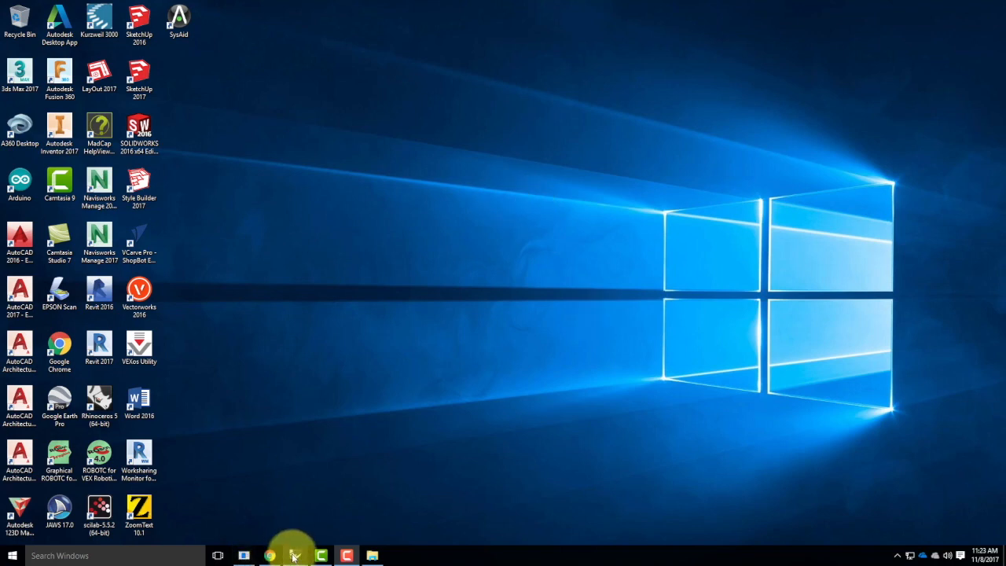
Switch to the Master_Site_F2017 model in Rhino and examine the house exterior, the deck railing and the retaining wall below.
mouse_move(293, 556)
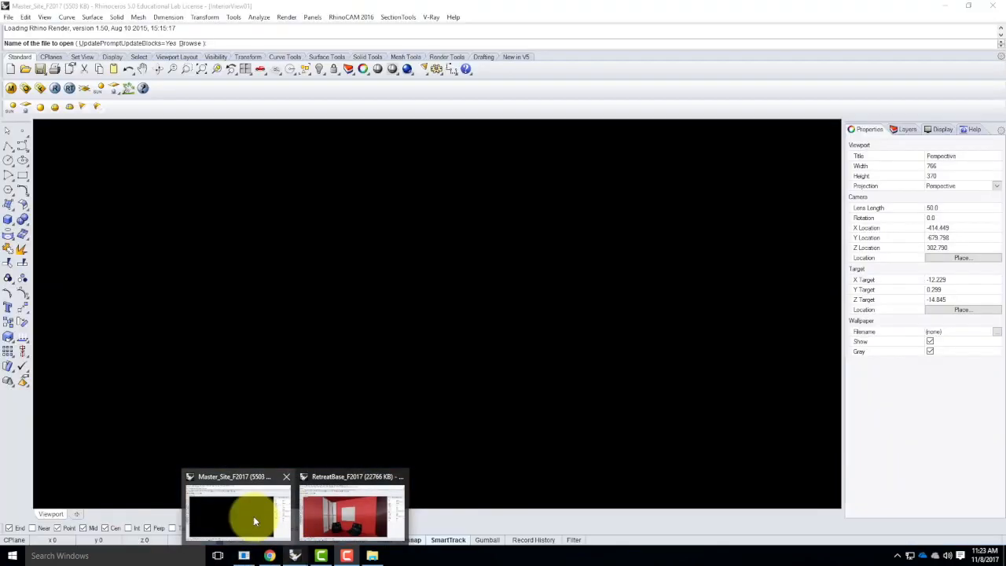
click(253, 515)
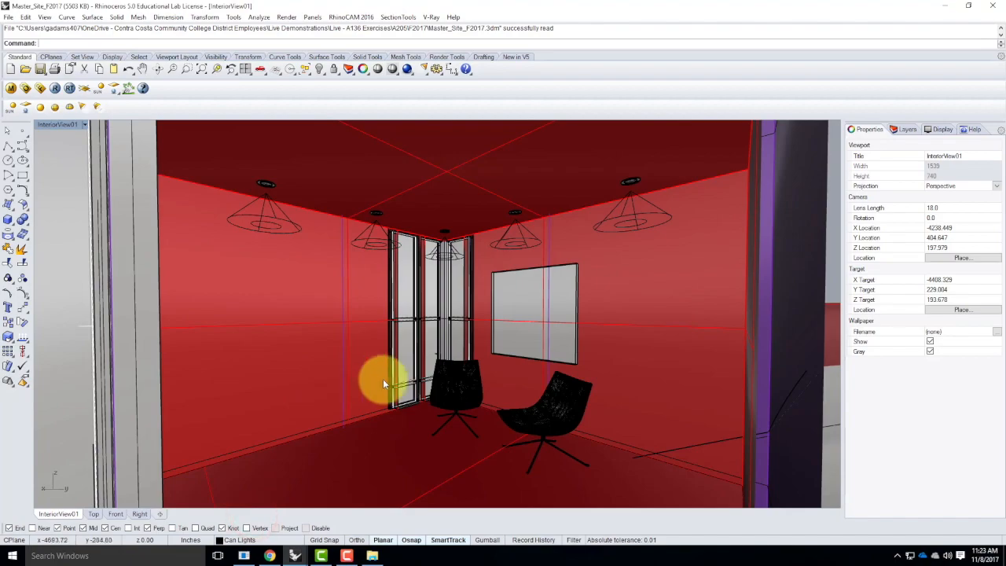
scroll(382, 379, down, 2)
right_drag(260, 304, 575, 410)
scroll(581, 408, up, 2)
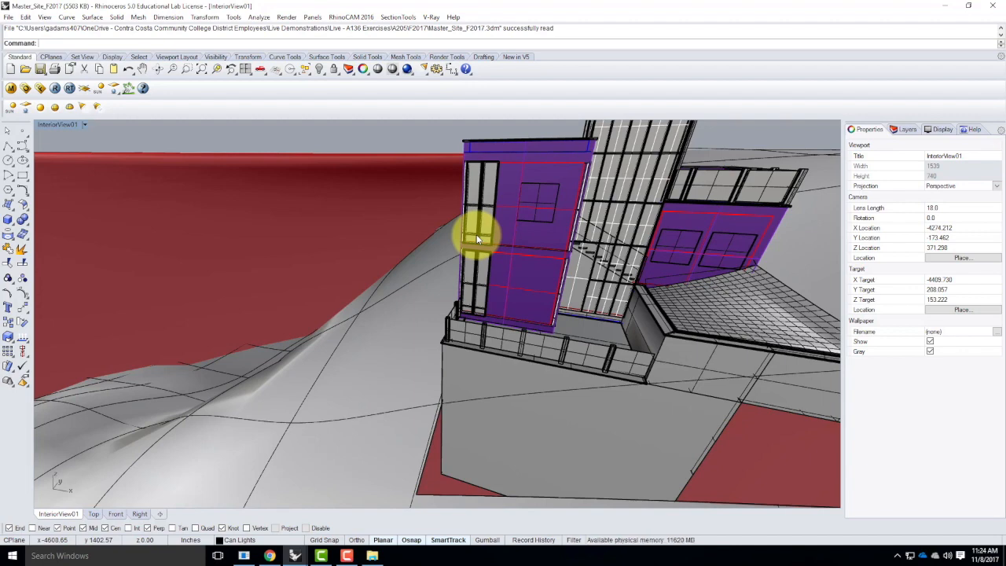
right_drag(476, 234, 417, 368)
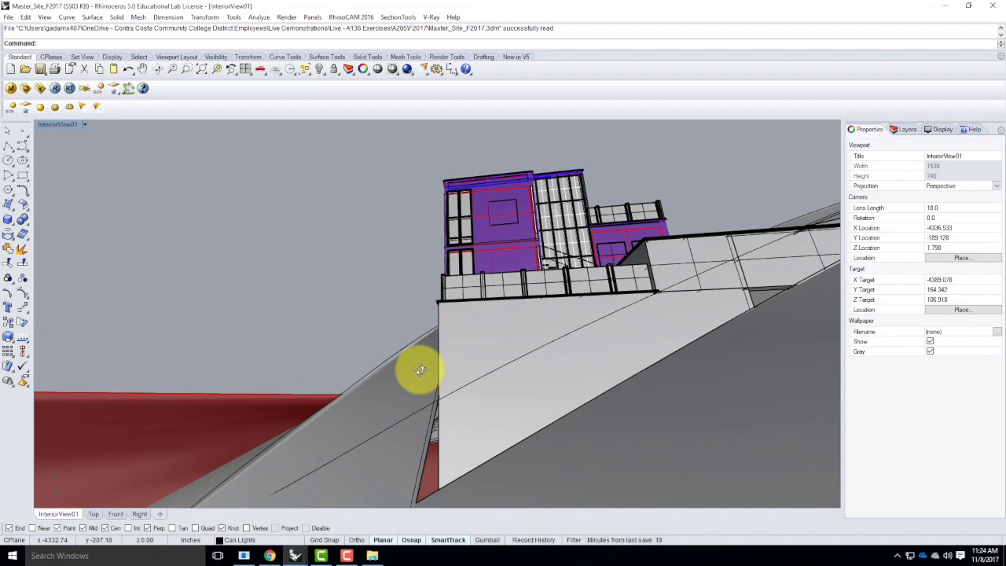
right_drag(552, 278, 530, 298)
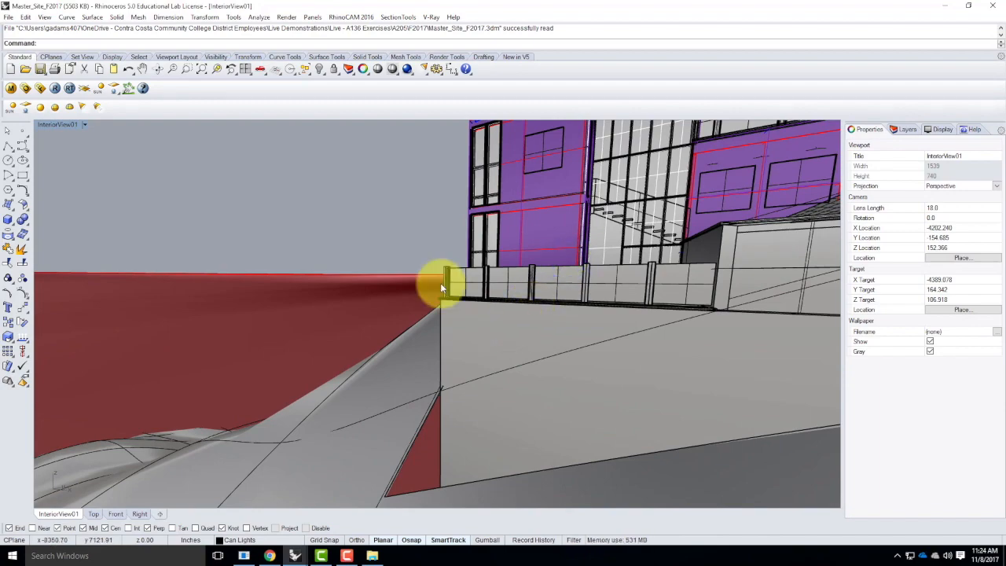
right_drag(356, 271, 488, 315)
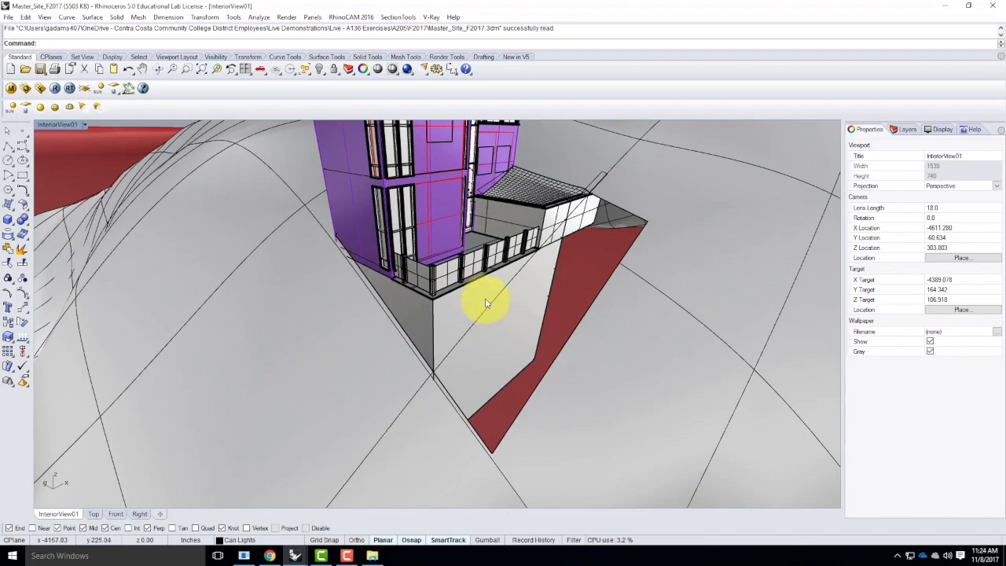
right_drag(416, 354, 338, 313)
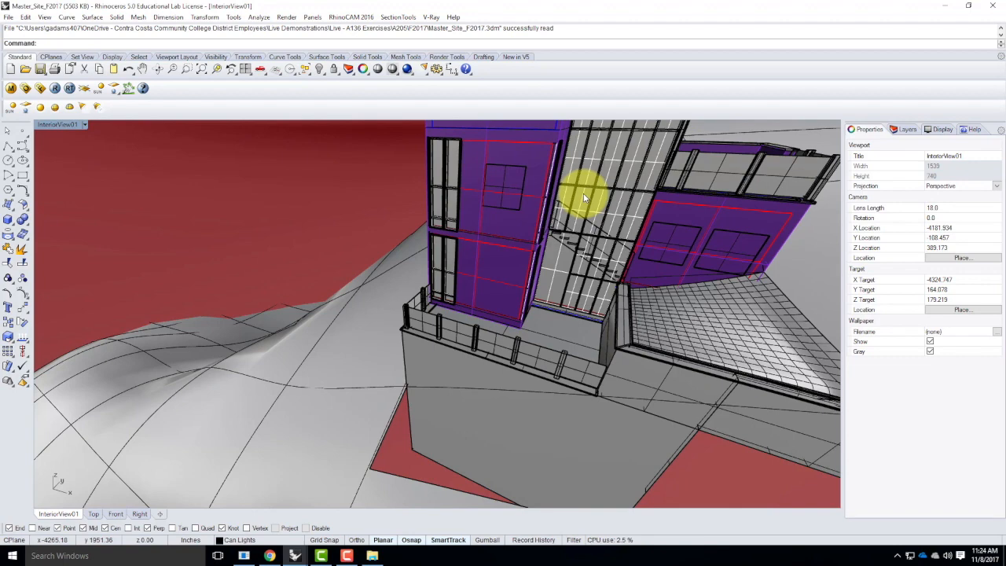
scroll(337, 333, down, 3)
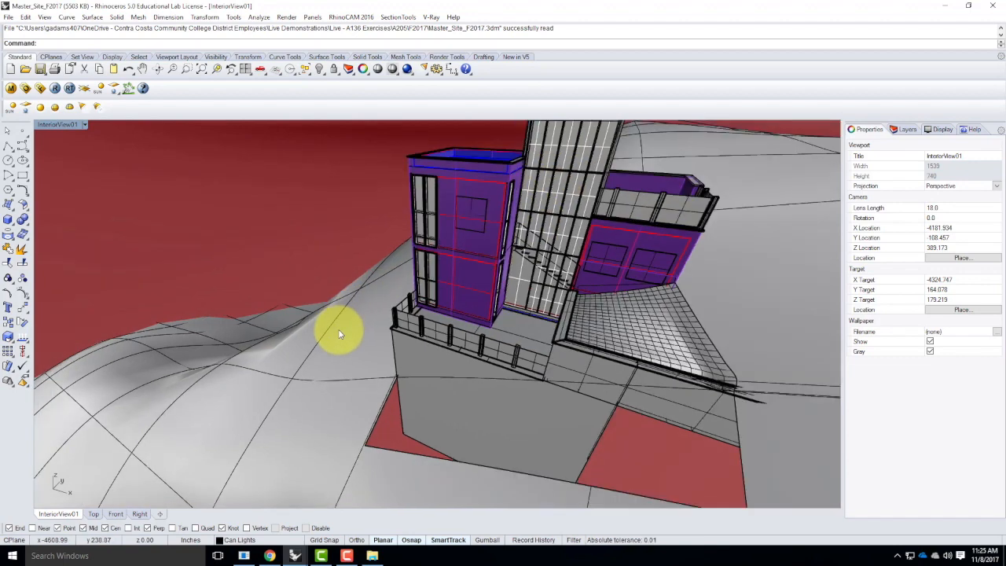
scroll(393, 308, up, 3)
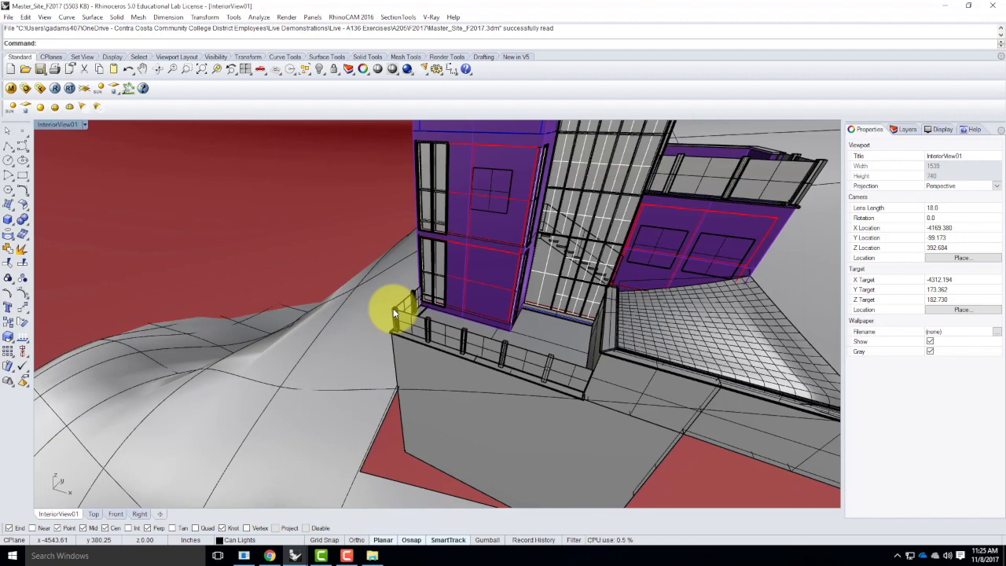
mouse_move(335, 339)
right_down()
mouse_move(406, 354)
mouse_move(426, 341)
mouse_move(422, 366)
mouse_move(420, 291)
right_up()
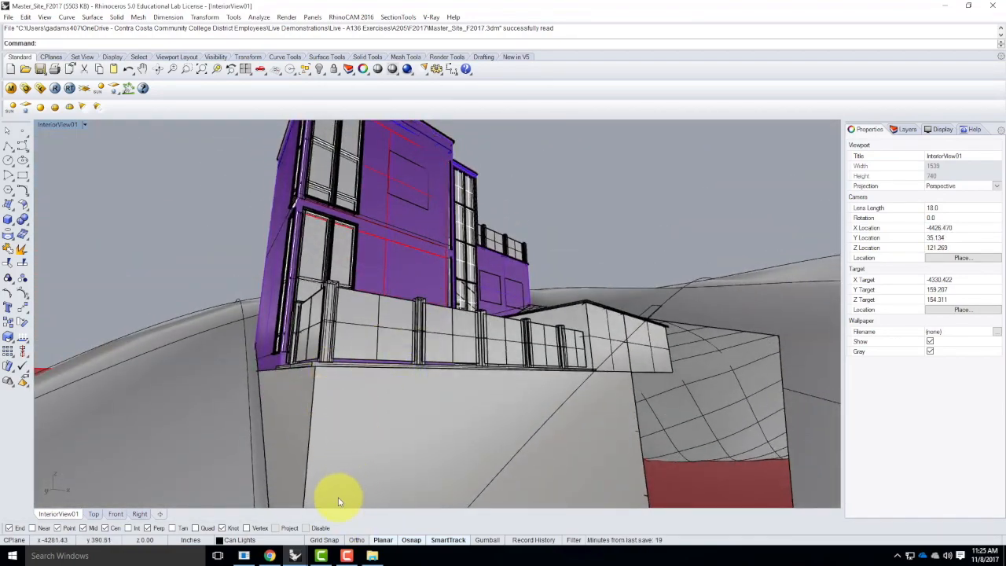
scroll(342, 494, down, 2)
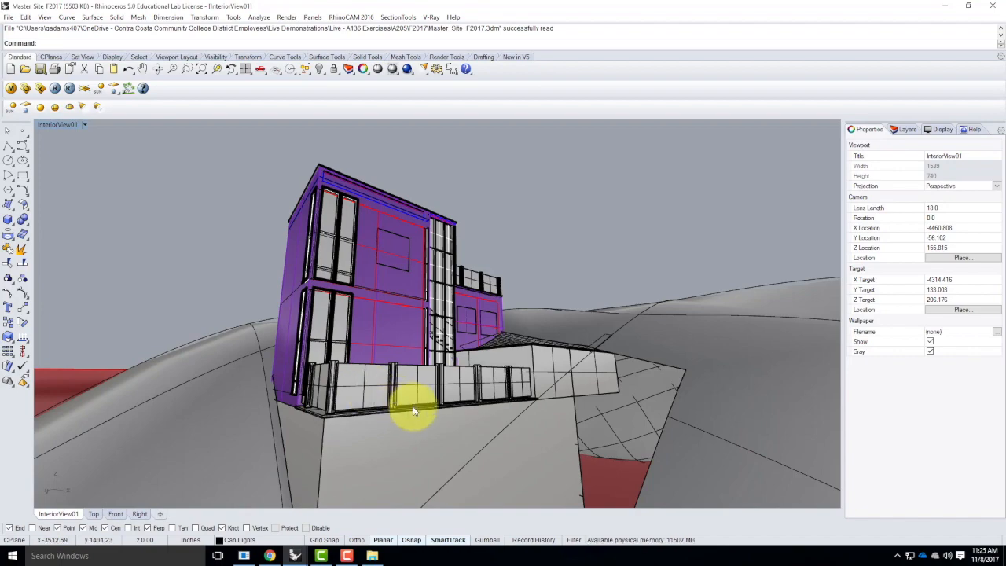
Create a rectangular light along the full length of the deck's front edge, as wide as the overhang's underside.
right_drag(410, 441, 372, 454)
scroll(443, 422, up, 3)
right_drag(512, 428, 414, 431)
scroll(458, 398, up, 6)
mouse_move(484, 438)
right_down()
mouse_move(494, 382)
mouse_move(483, 456)
mouse_move(489, 433)
right_up()
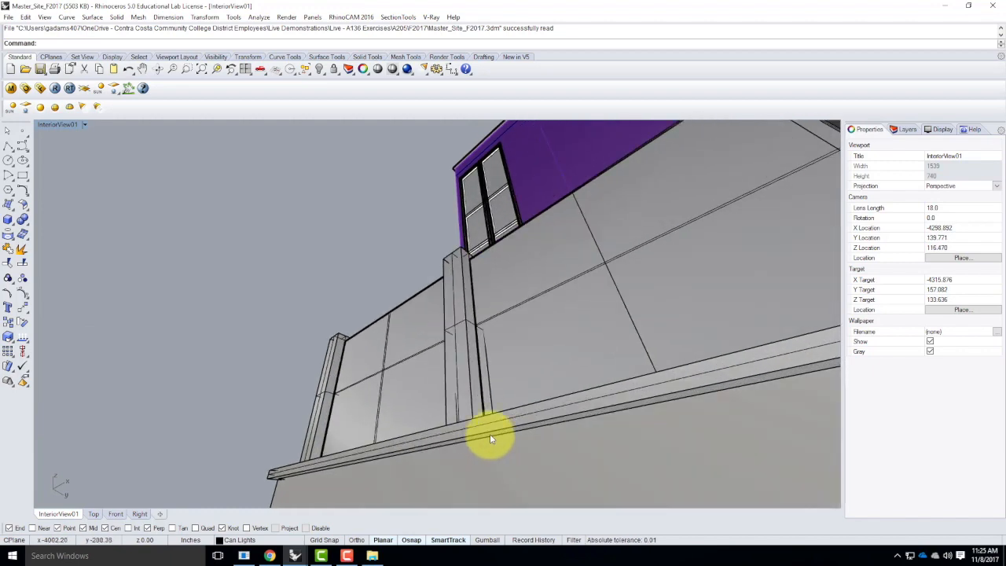
right_drag(406, 445, 427, 466)
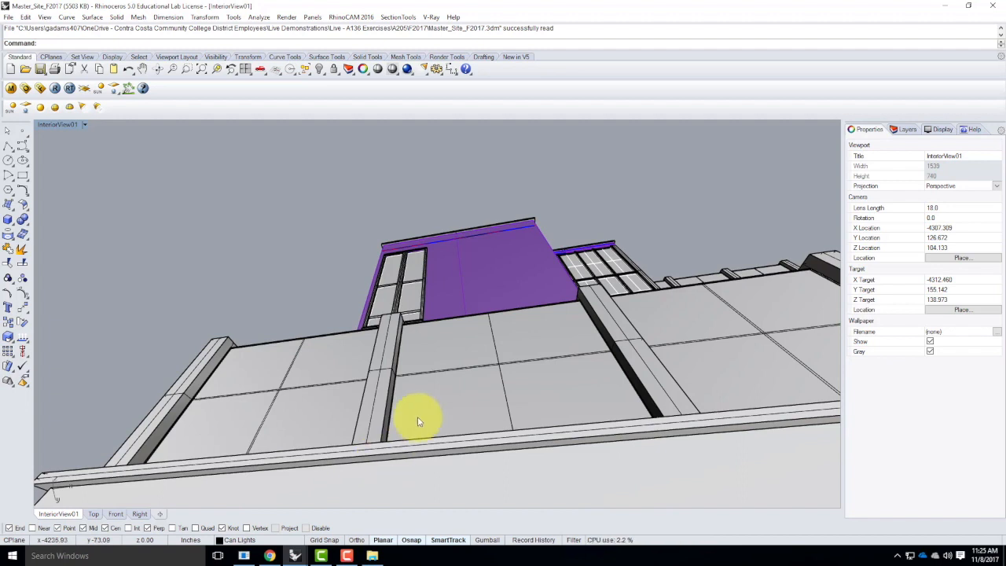
right_drag(411, 422, 422, 407)
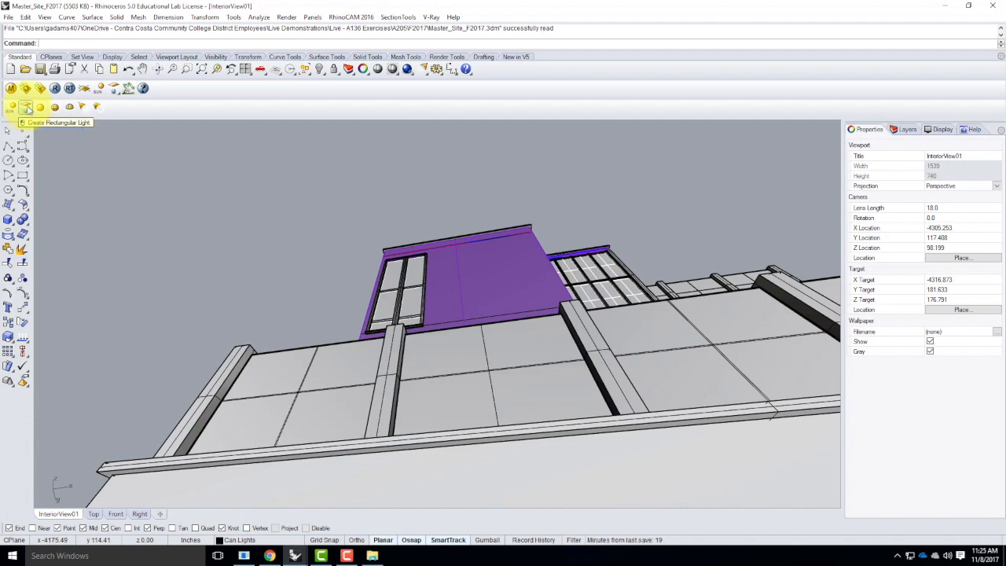
click(26, 109)
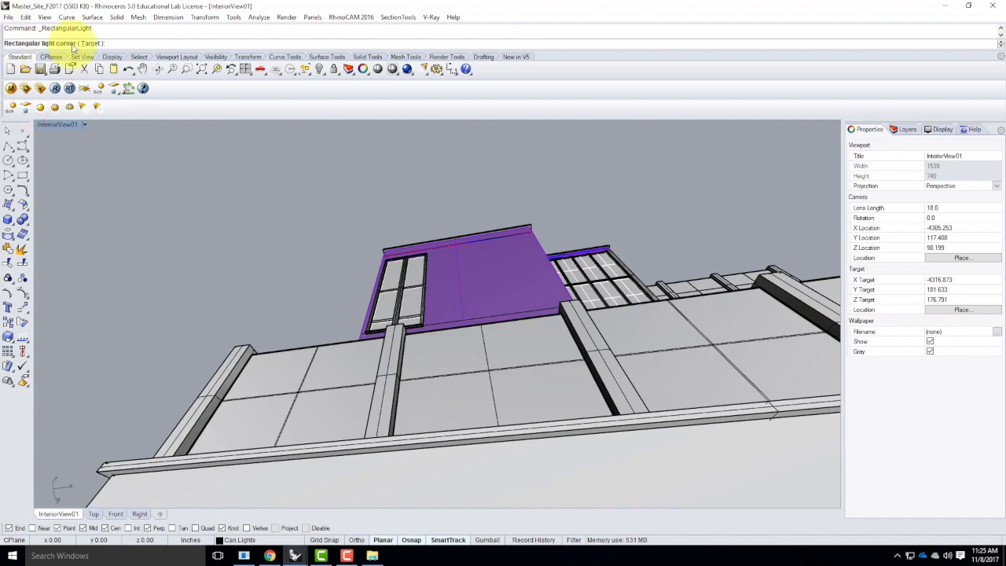
click(98, 471)
scroll(86, 459, down, 5)
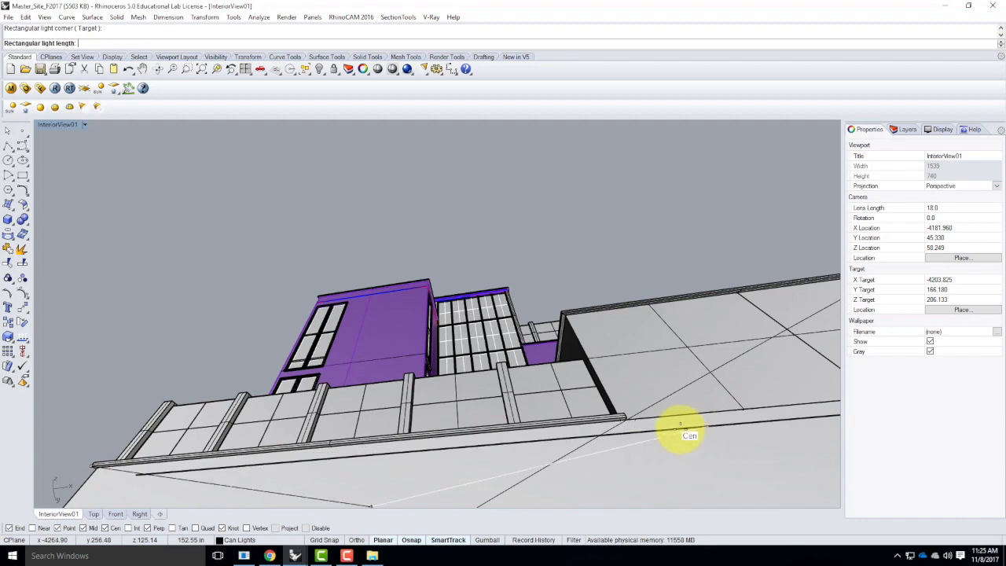
scroll(680, 430, up, 4)
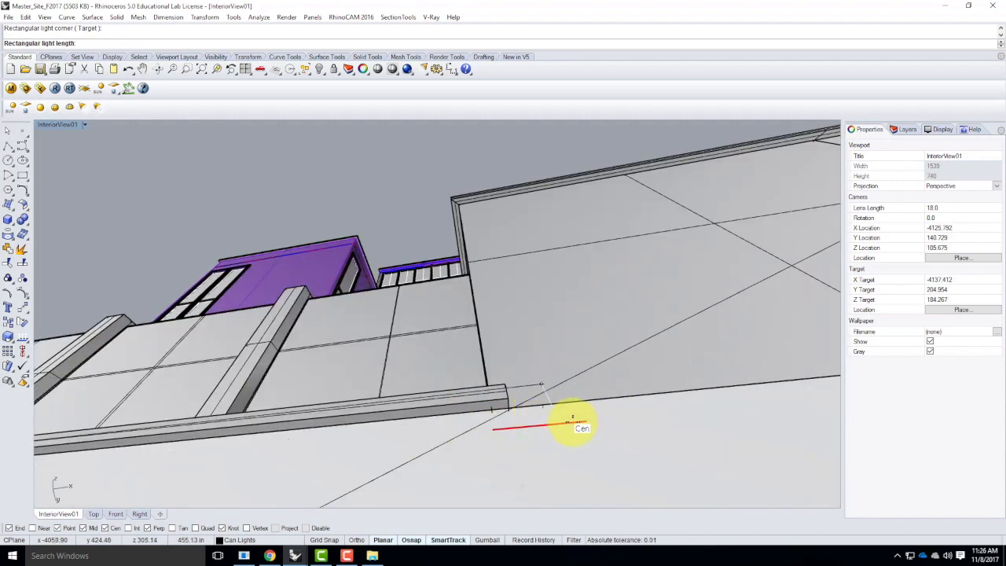
scroll(512, 411, down, 3)
scroll(550, 406, up, 5)
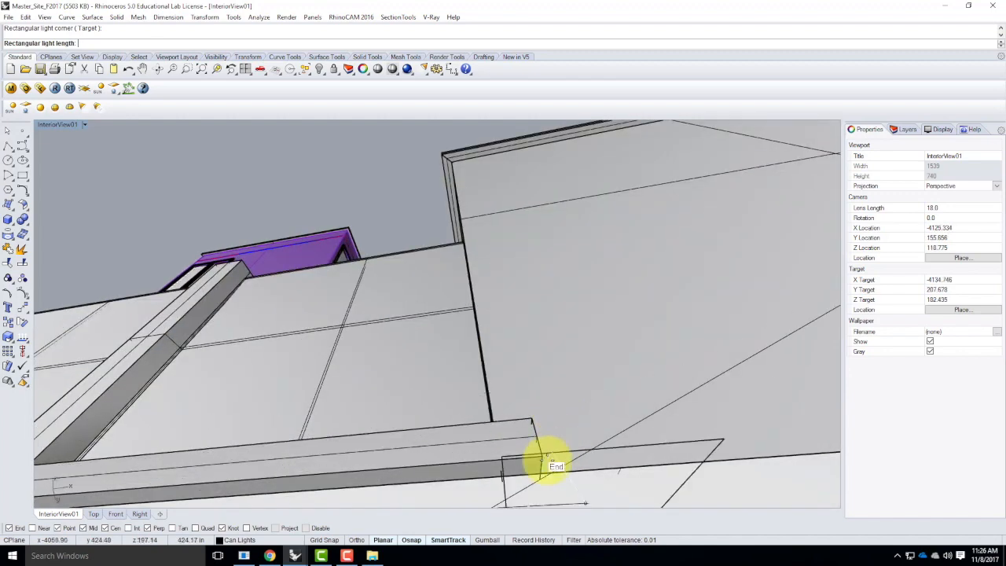
click(540, 459)
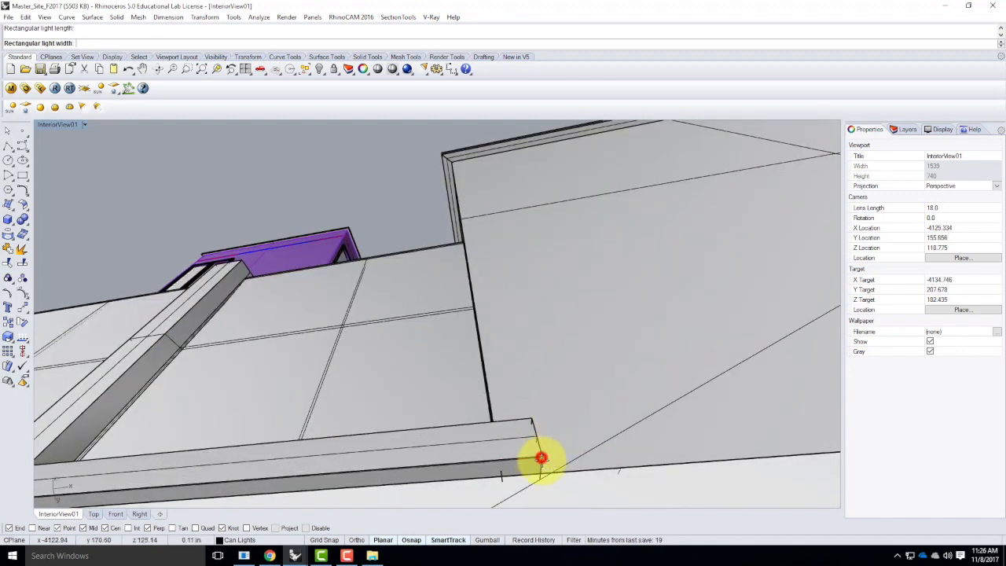
click(539, 472)
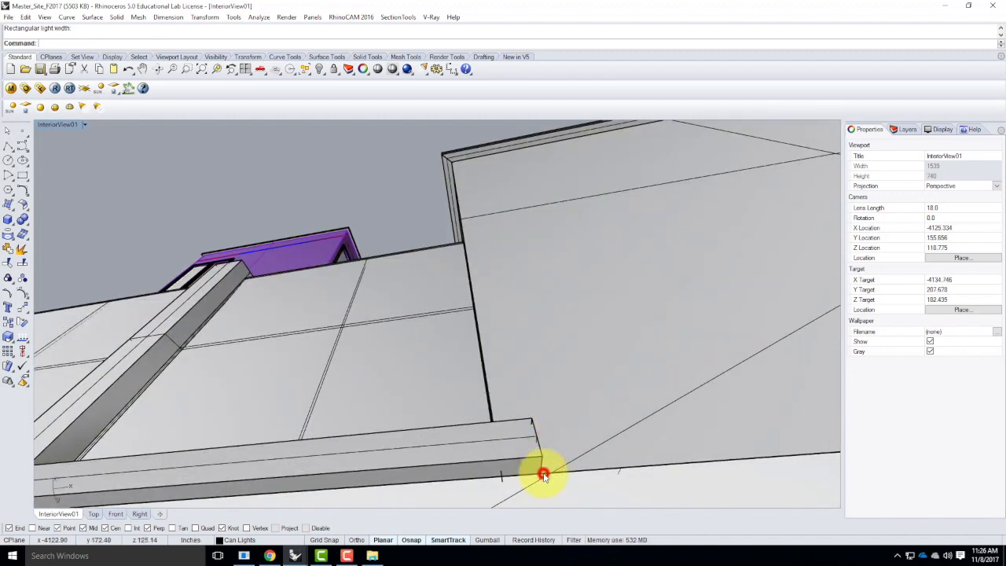
Select the new rectangular light under the deck edge, flip its direction upward, and flip it back to point down.
scroll(645, 420, down, 5)
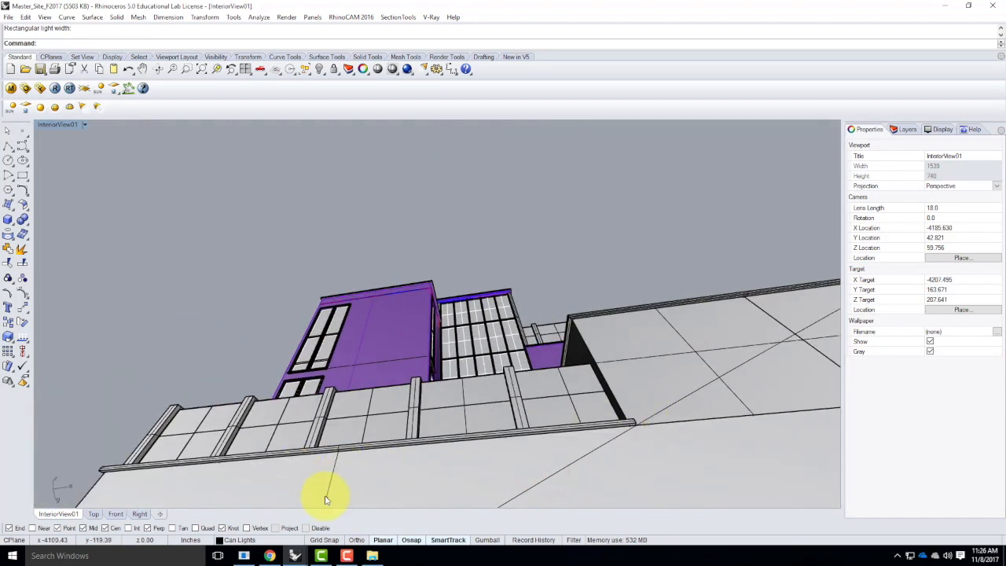
click(326, 499)
scroll(353, 454, up, 5)
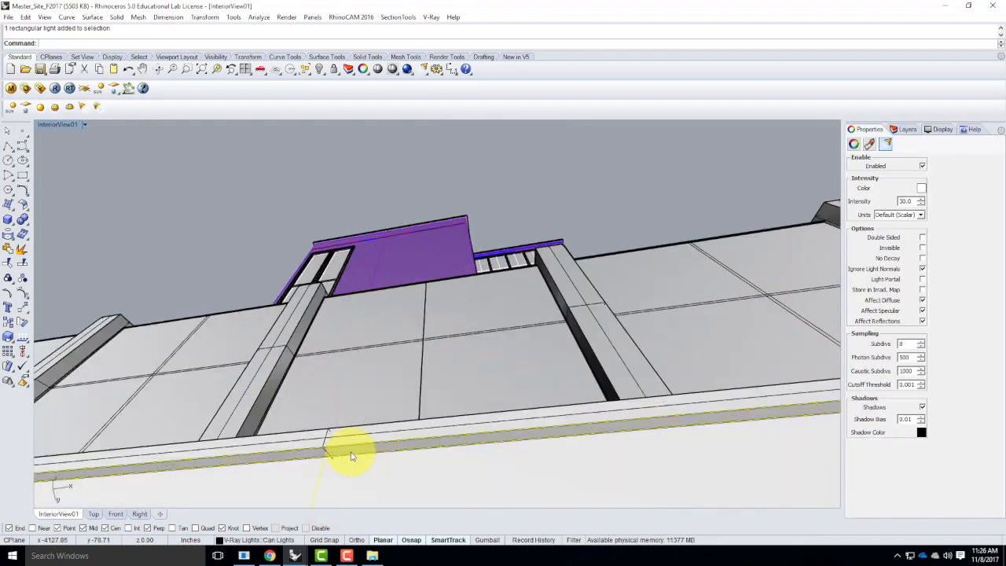
scroll(395, 449, down, 5)
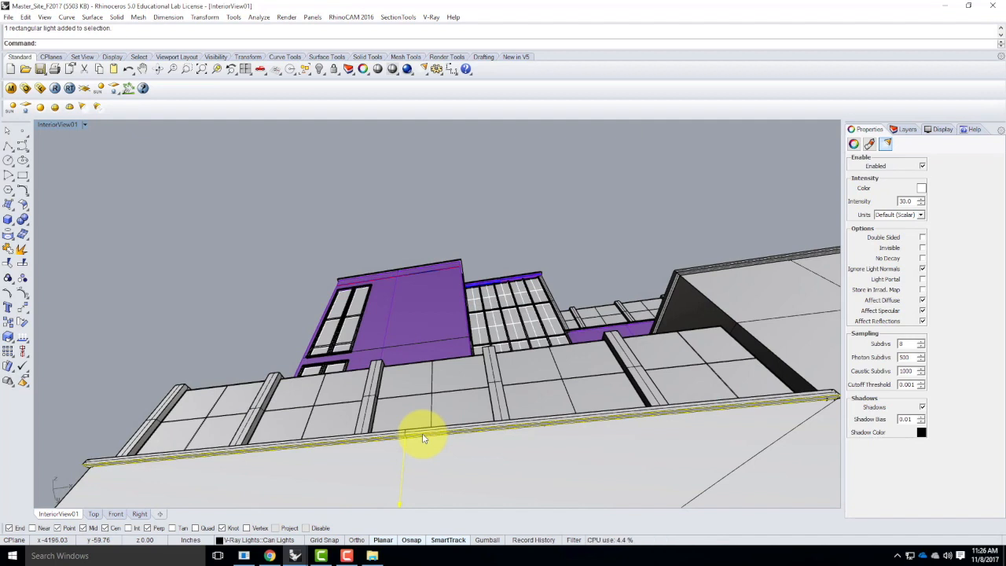
scroll(415, 424, down, 3)
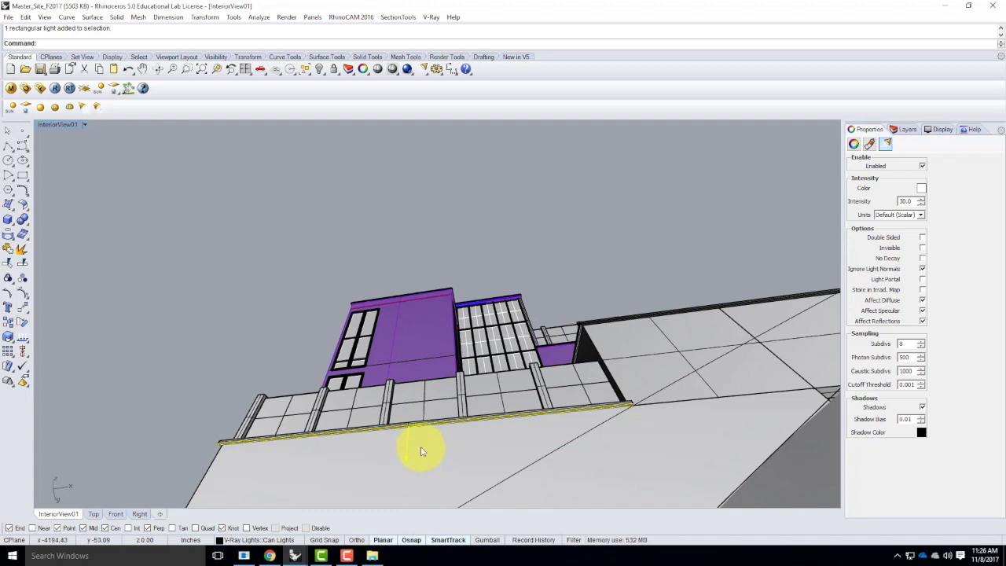
key(Return)
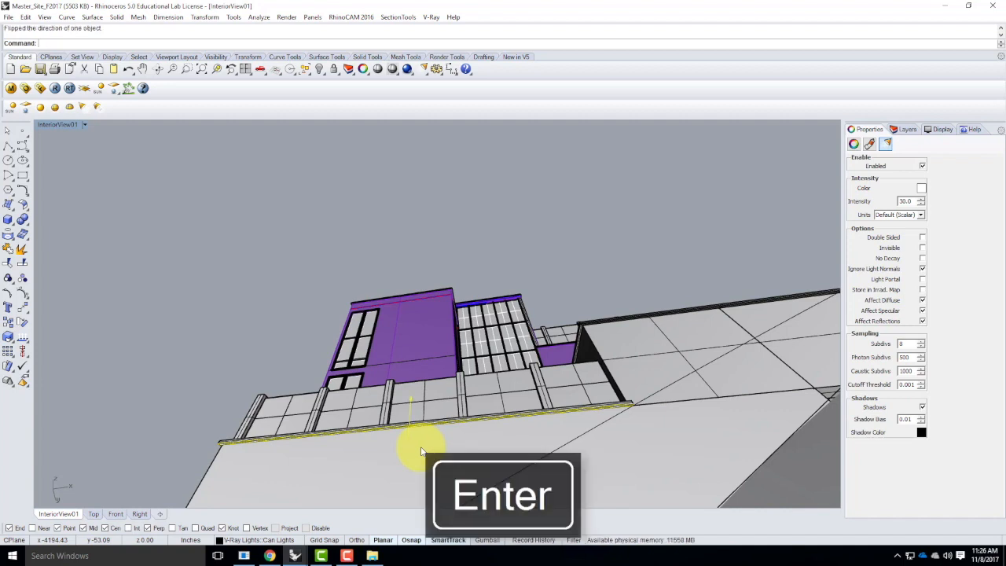
text(Flip)
key(BackSpace)
key(Return)
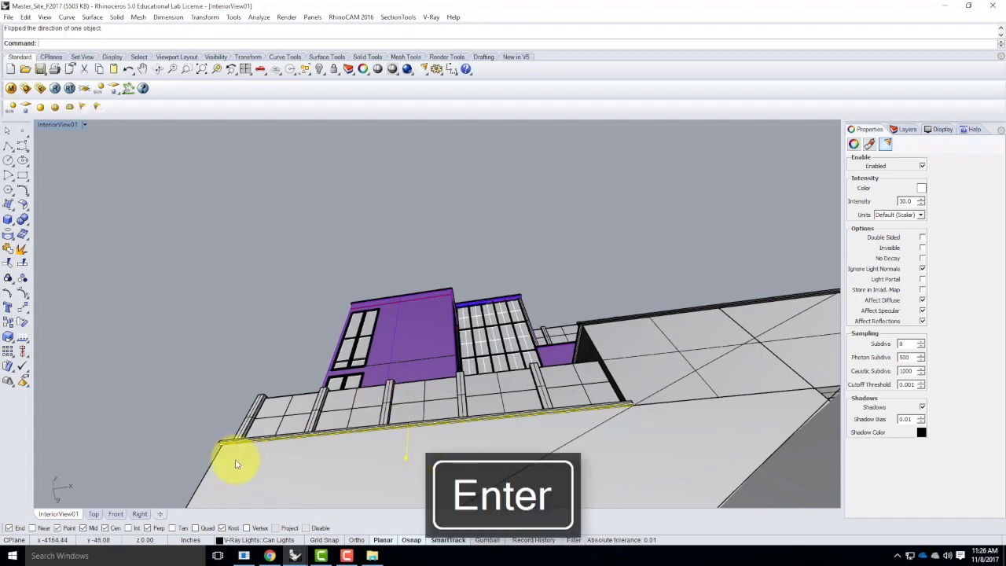
Deselect the light and set the viewport camera's lens length to 28.
mouse_move(211, 408)
right_down()
mouse_move(259, 449)
mouse_move(144, 417)
mouse_move(168, 411)
mouse_move(330, 461)
mouse_move(393, 454)
mouse_move(489, 362)
right_up()
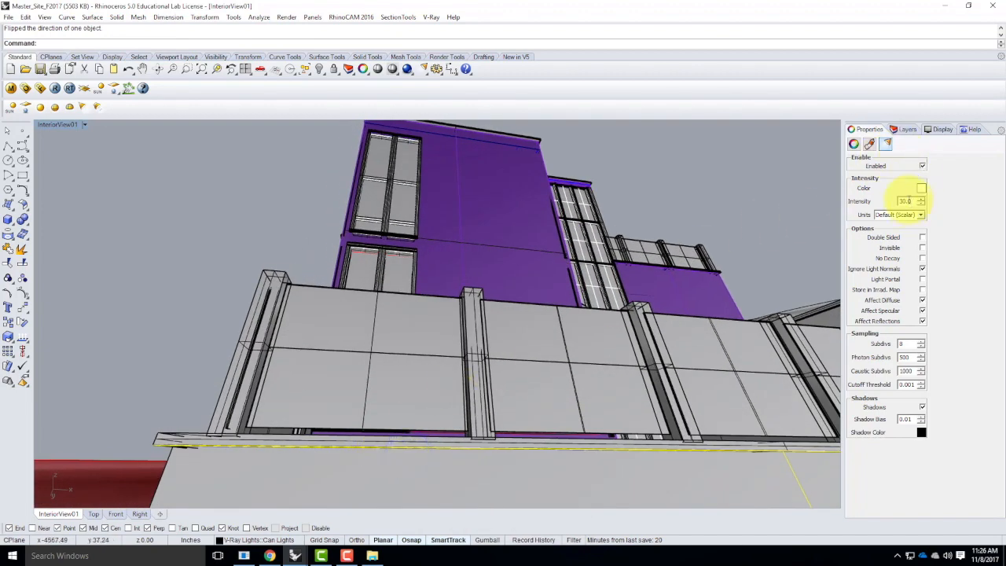
key(Escape)
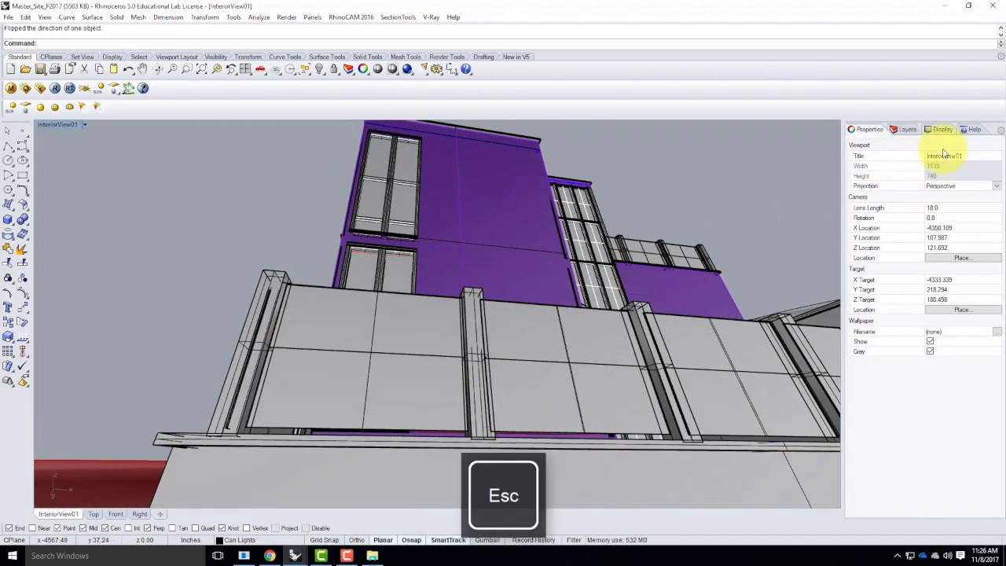
double_click(946, 207)
text(28)
key(Tab)
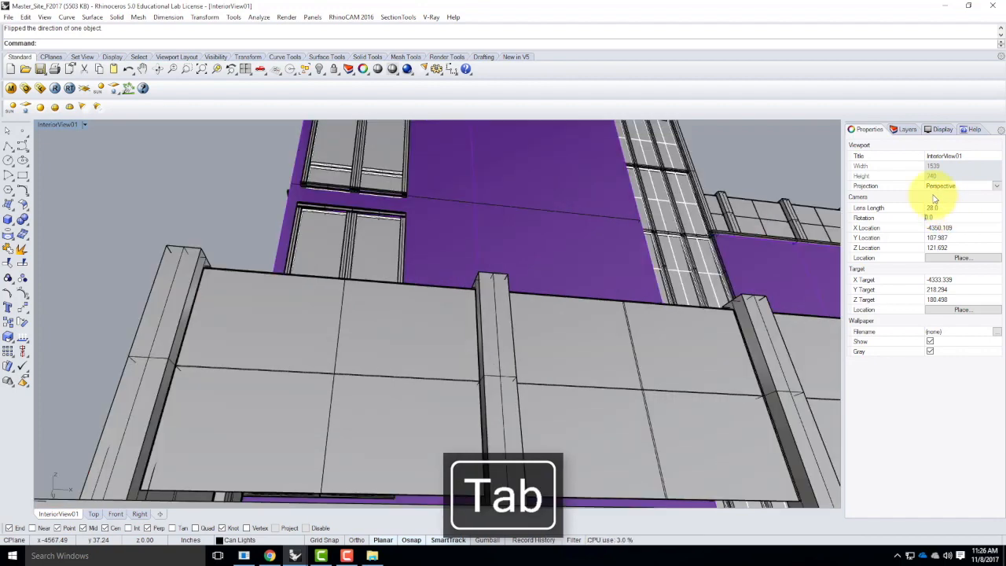
Move the rectangular light vertically 0.25 inches down from the deck's end corner, using the Vertical option.
scroll(342, 302, down, 8)
scroll(327, 360, up, 2)
click(331, 351)
mouse_move(480, 312)
right_down()
mouse_move(387, 324)
mouse_move(403, 319)
right_up()
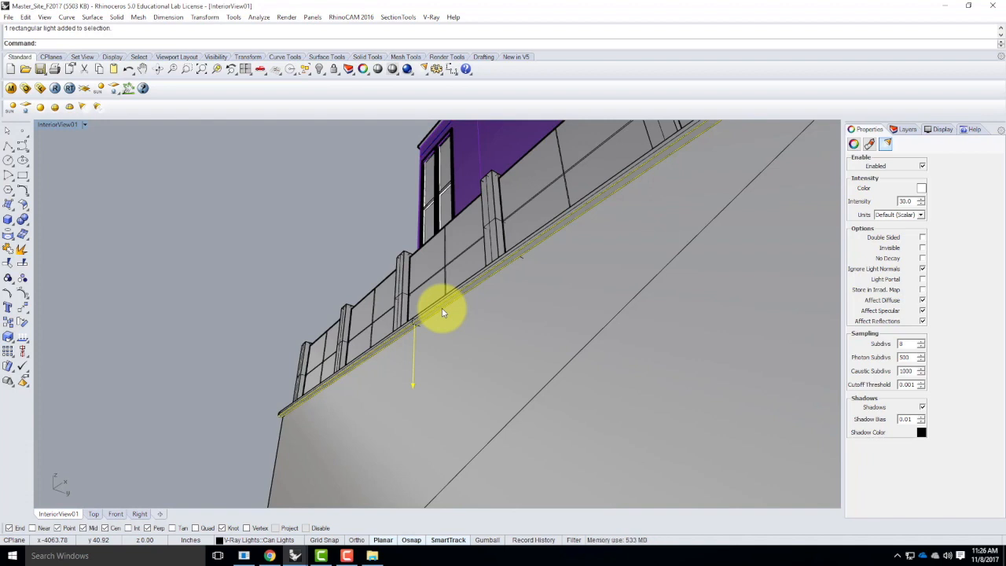
key(Return)
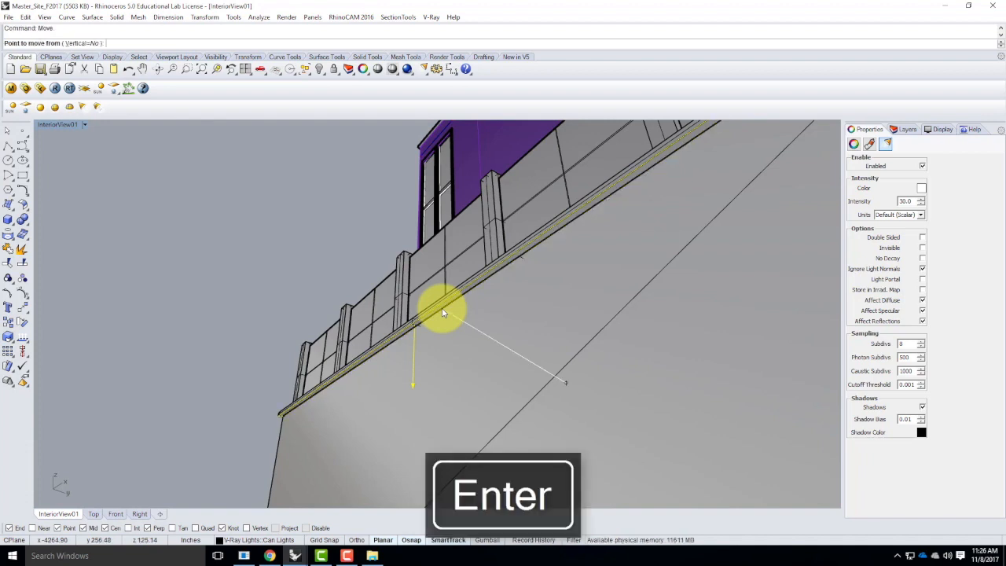
text(v)
key(Return)
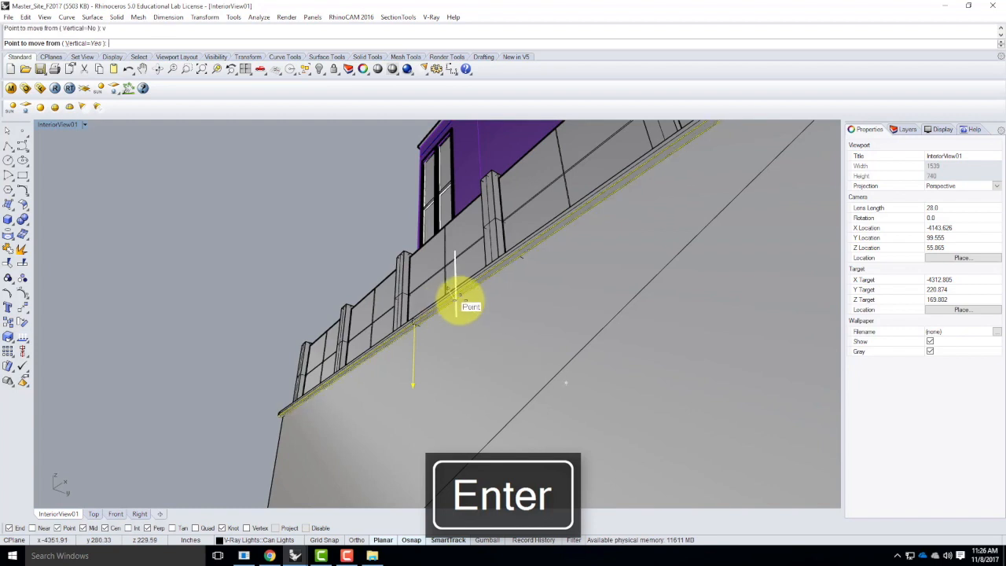
click(272, 415)
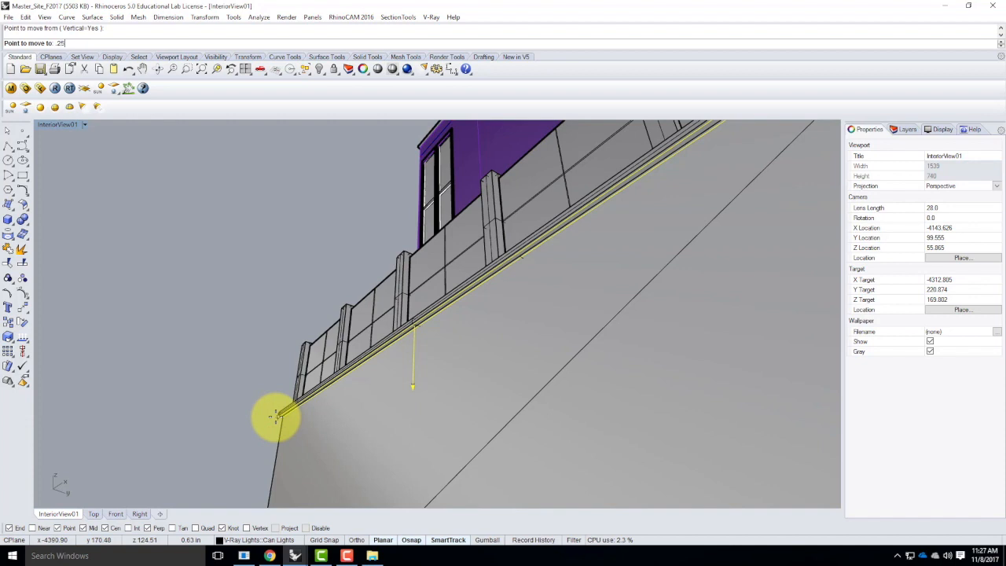
text(.25)
key(Return)
Complete the 0.25-inch vertical move, and move the rectangular light down by 0.5 inches vertically from the deck's end corner.
key(Return)
scroll(276, 416, up, 3)
click(277, 415)
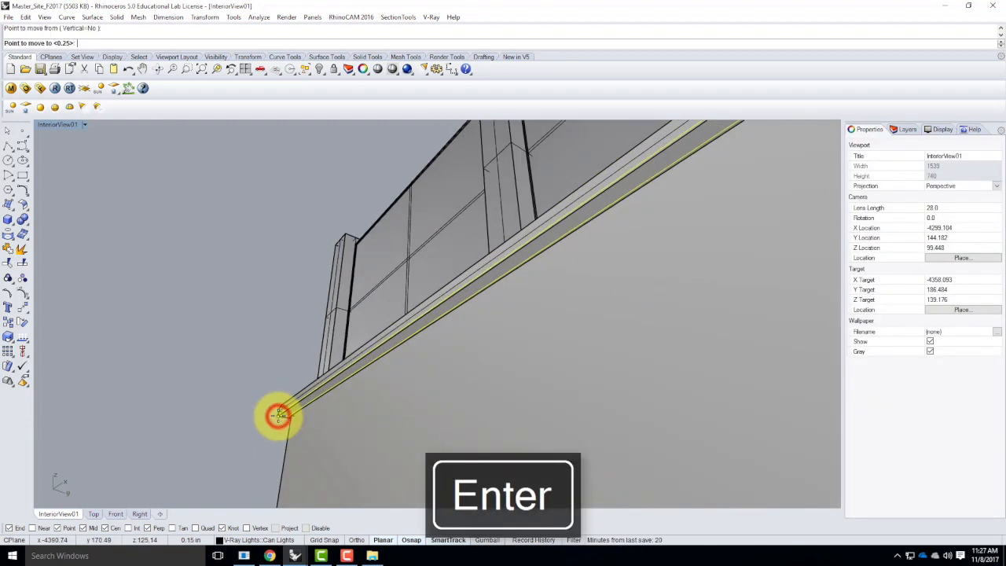
text(-5)
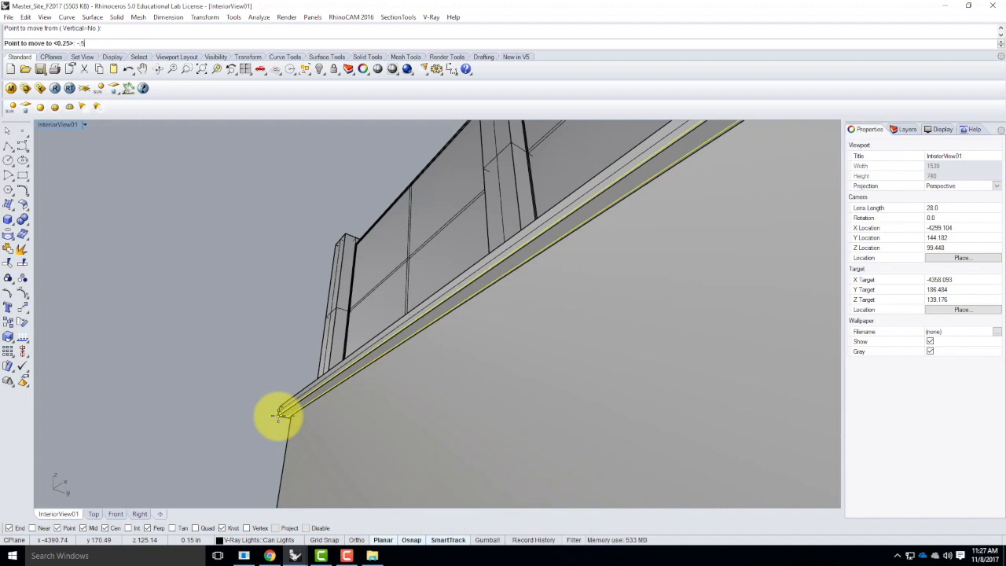
key(Return)
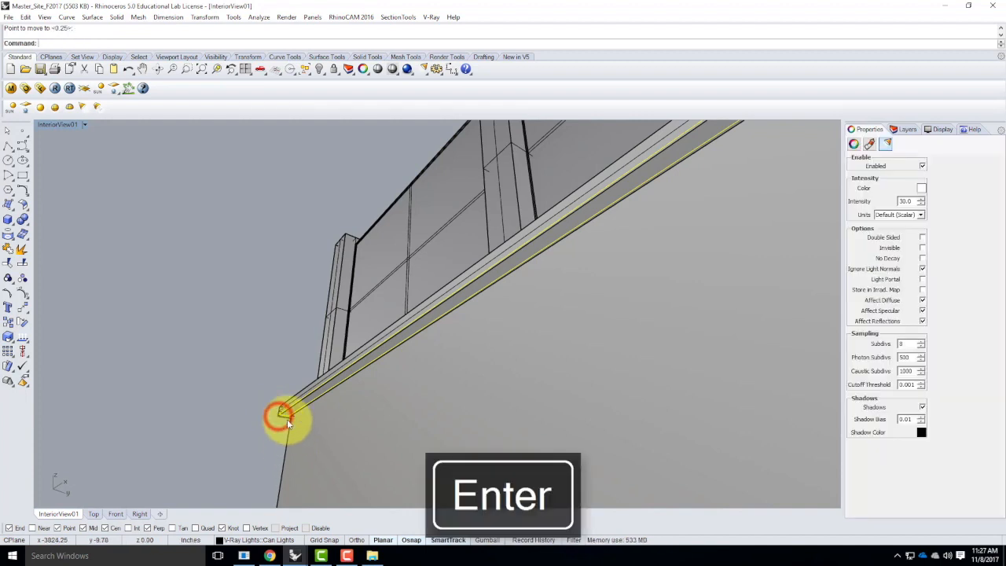
key(Return)
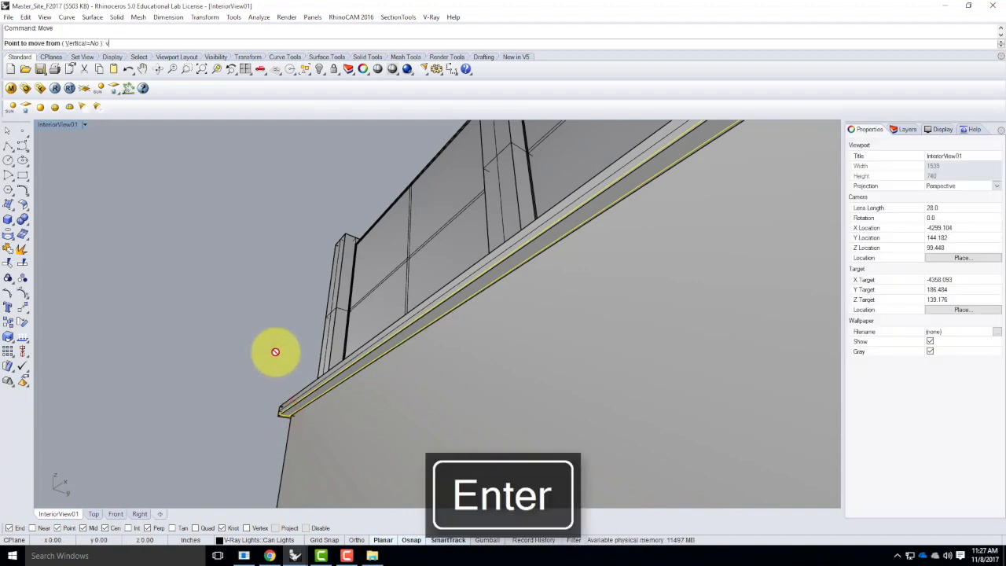
text(v)
key(Return)
click(277, 414)
text(-.5)
key(Return)
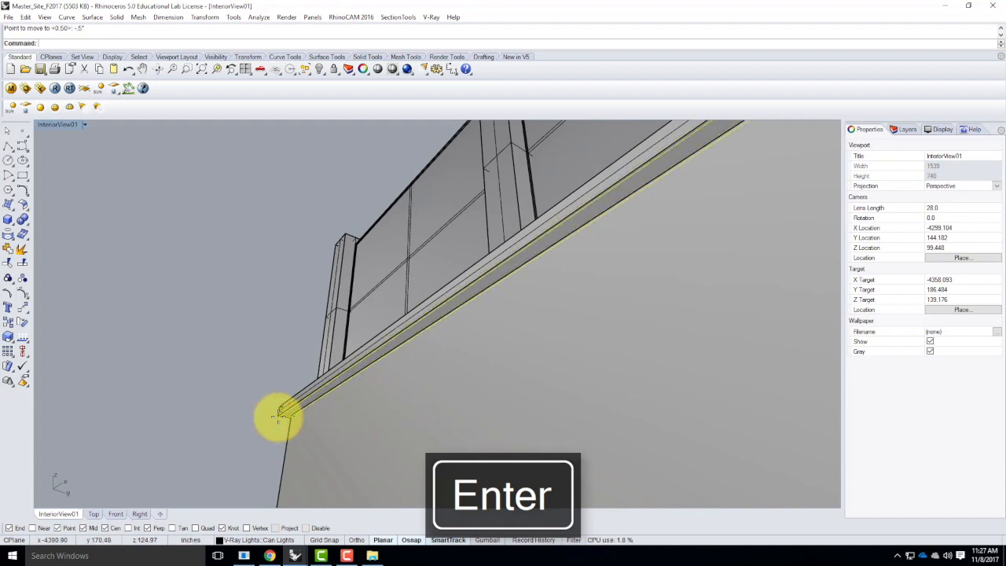
Move the rectangular light 0.125 inches outward from the deck's end corner with Vertical off, and deselect it.
right_drag(335, 368, 297, 423)
key(Return)
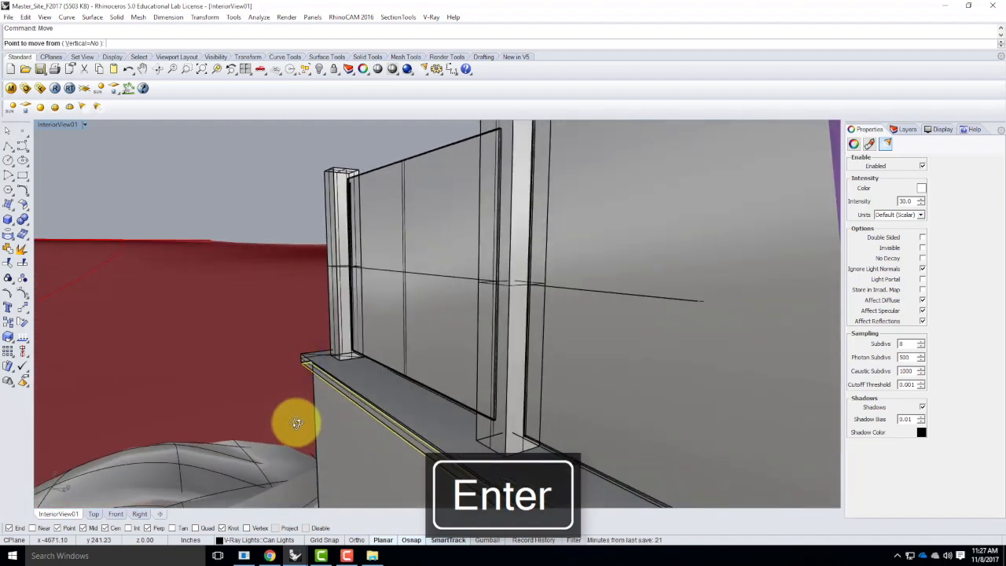
click(301, 362)
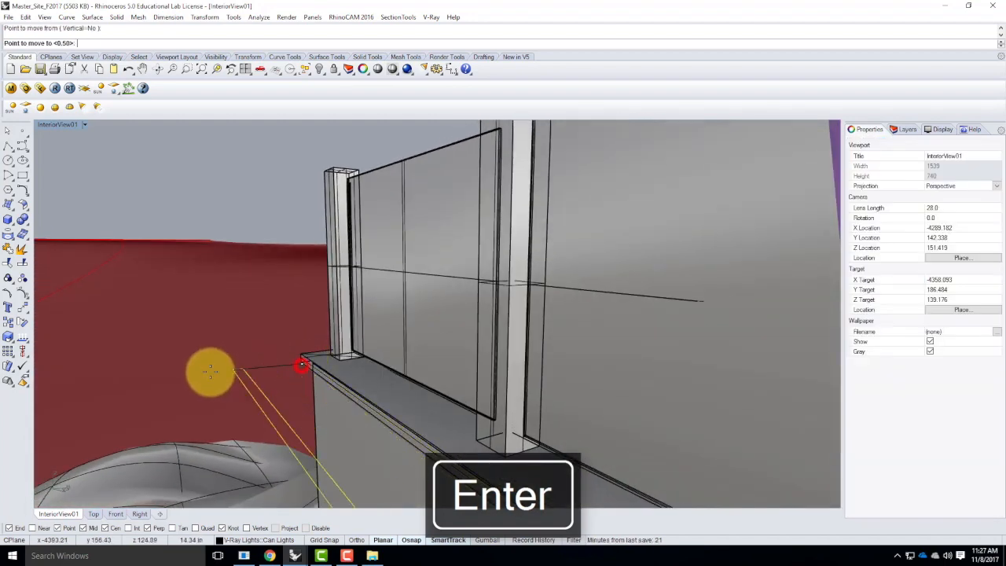
text(.125")
key(Return)
click(197, 382)
key(Escape)
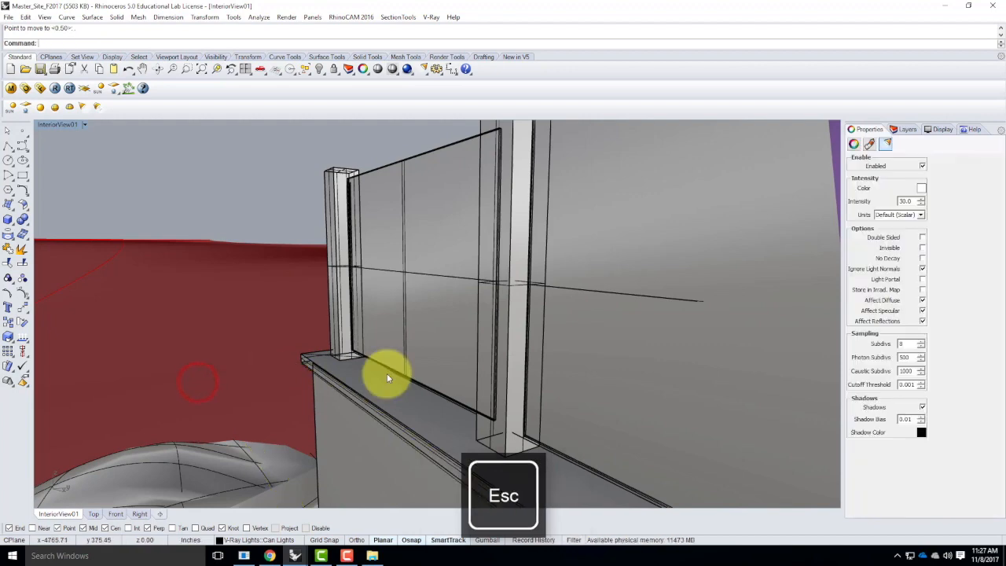
Select the rectangular light under the deck edge and set its colour to RGB 255, 214, 170.
scroll(338, 405, up, 3)
right_drag(346, 401, 425, 341)
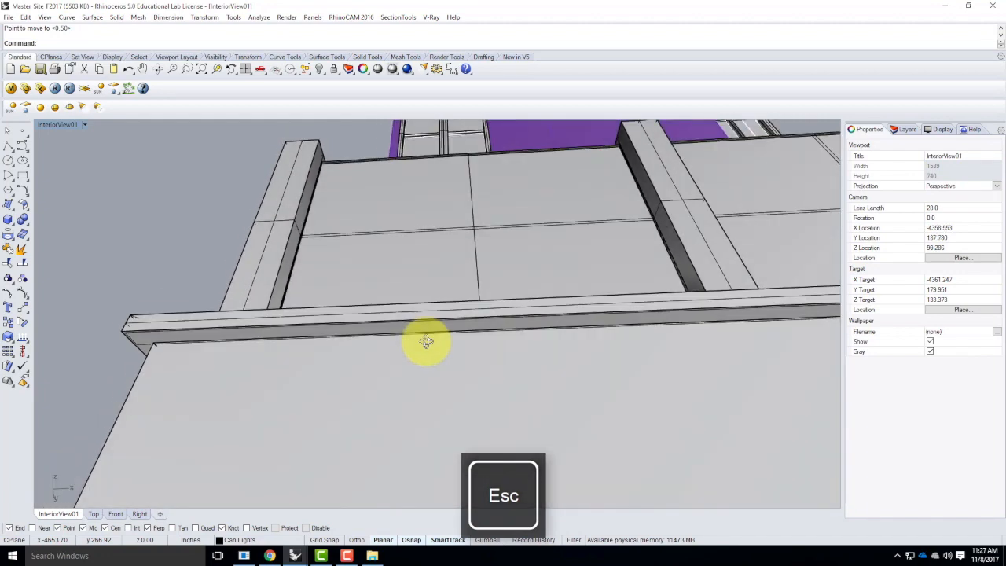
click(141, 347)
right_drag(140, 347, 449, 344)
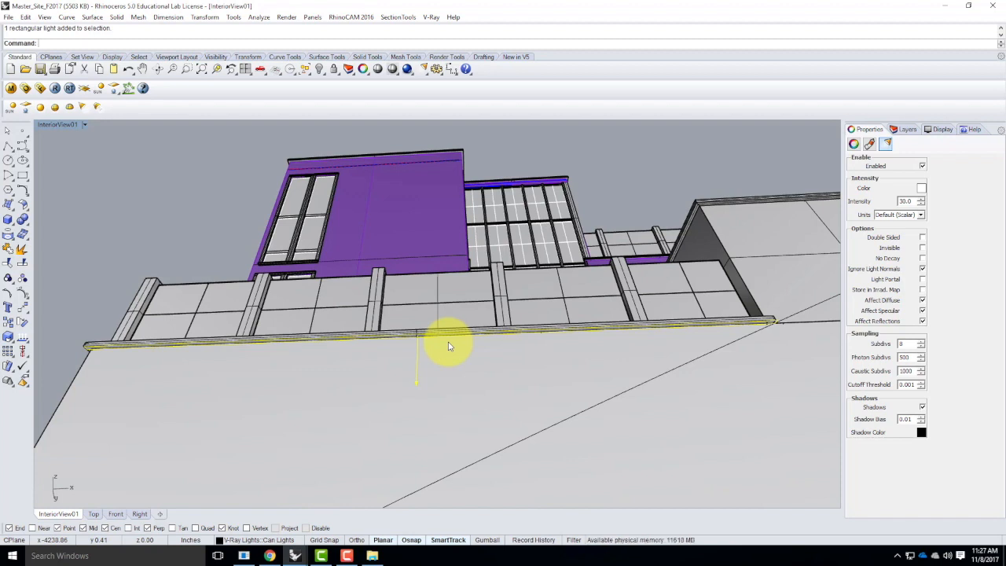
click(921, 188)
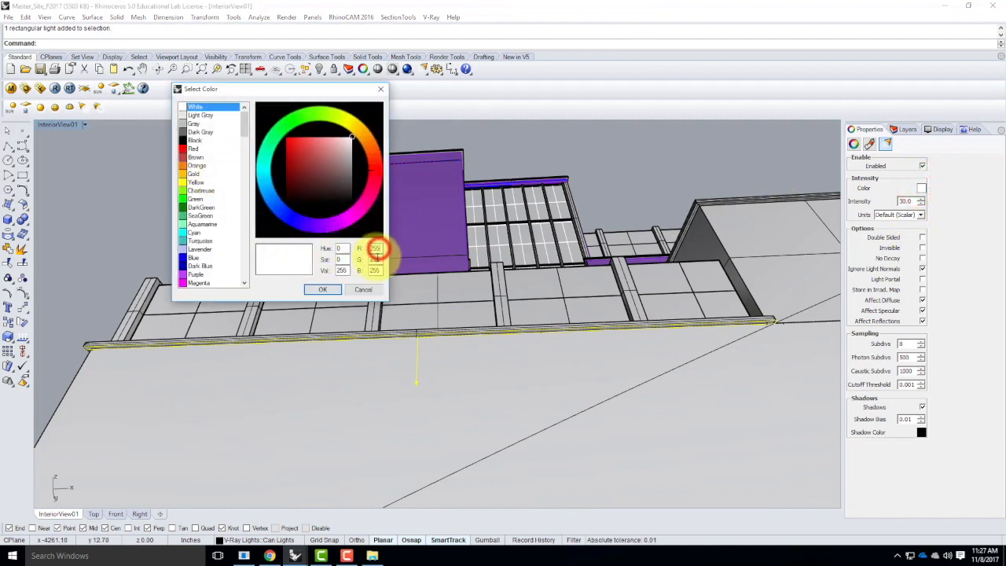
double_click(374, 258)
text(214)
key(Tab)
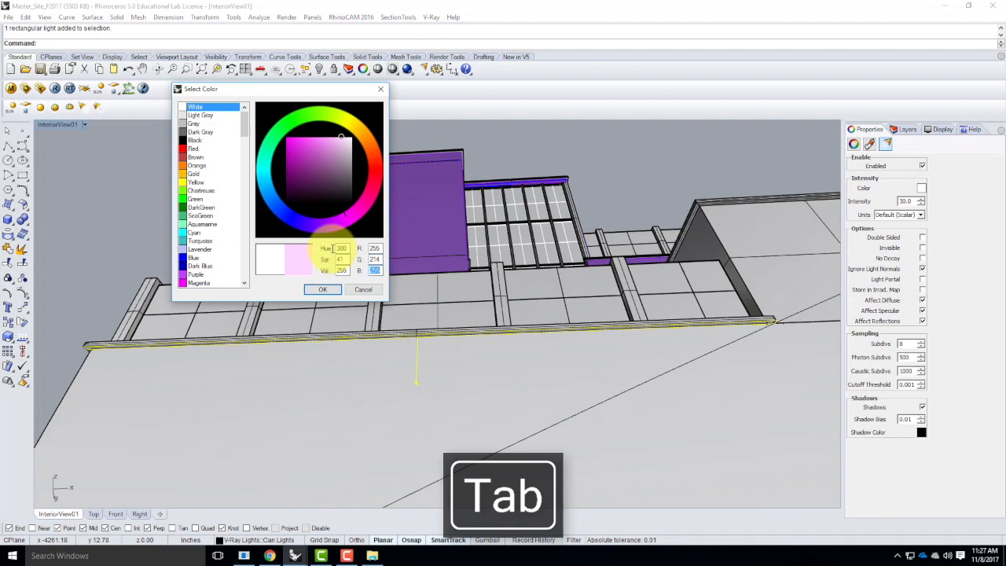
text(170)
click(322, 289)
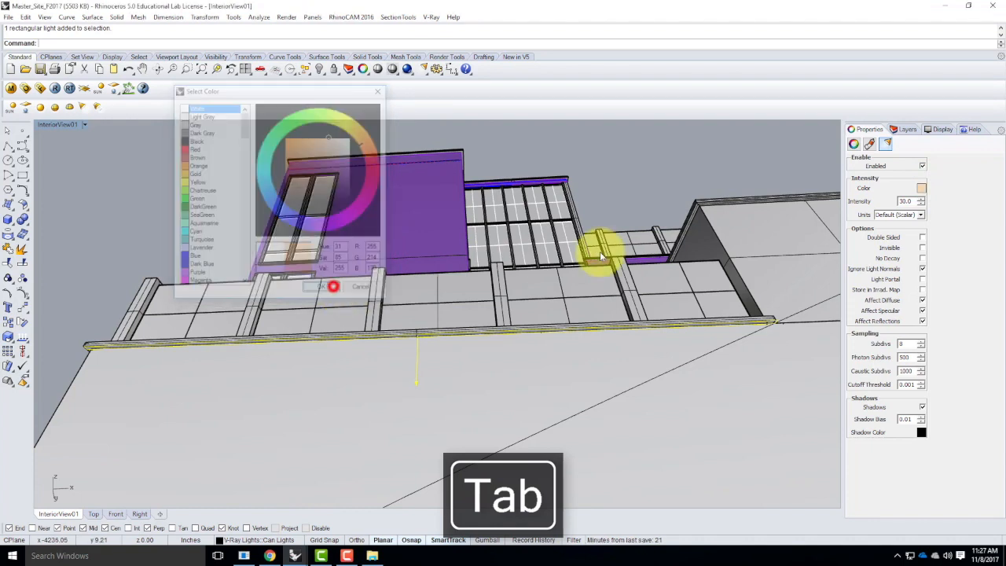
Set the light's units to Radiant power with an intensity of 100, and make the light source invisible.
click(920, 213)
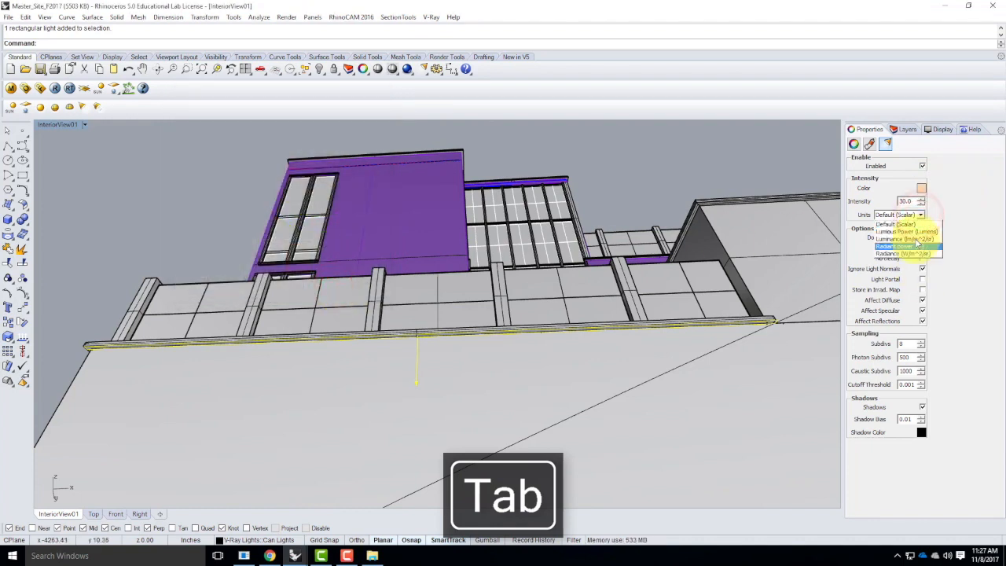
click(912, 246)
click(910, 200)
text(1)
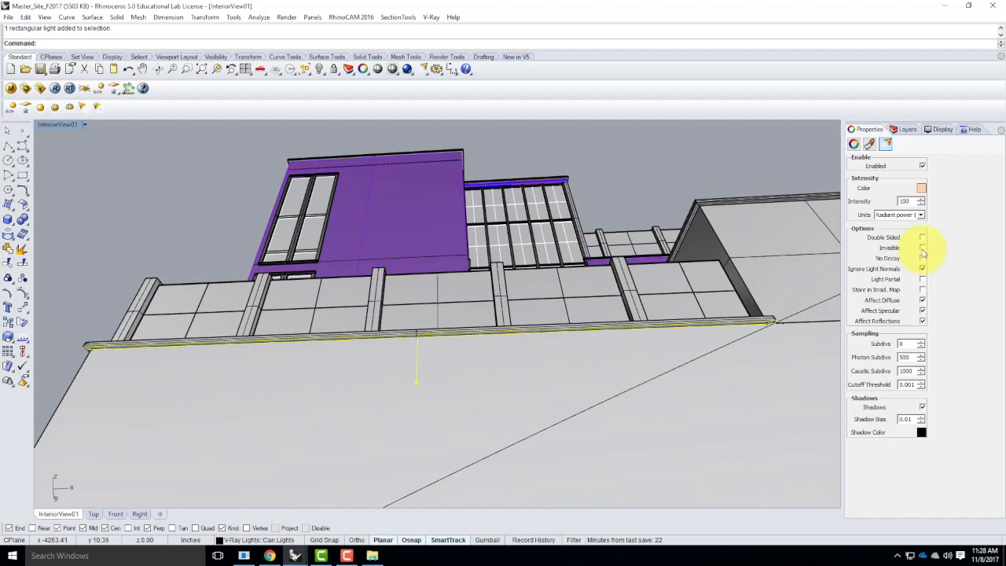
click(923, 249)
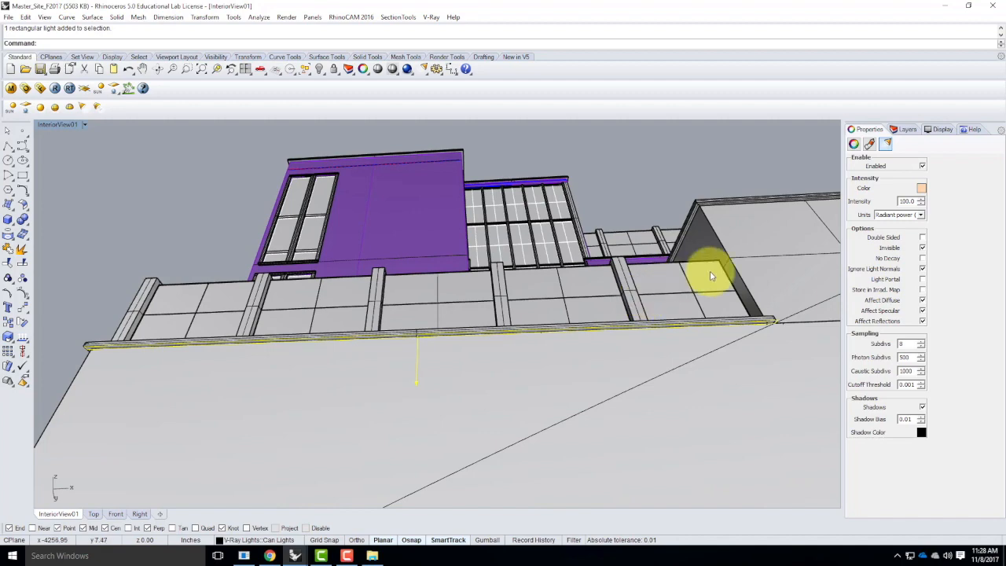
Frame the deck's front edge from below for a test render, with the layer list shown.
right_drag(506, 292, 717, 356)
click(904, 128)
right_drag(441, 367, 180, 425)
scroll(180, 425, up, 4)
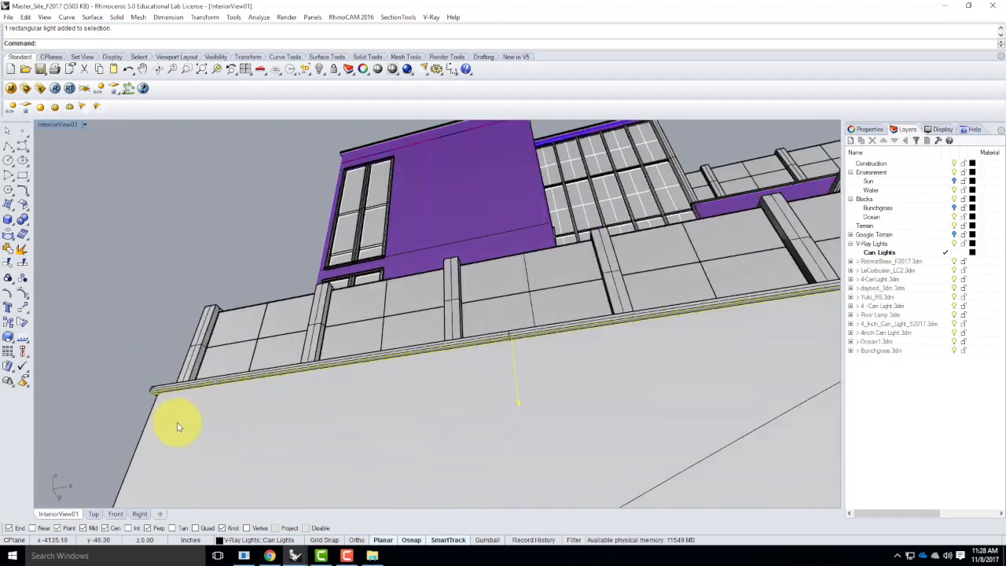
right_drag(184, 371, 189, 404)
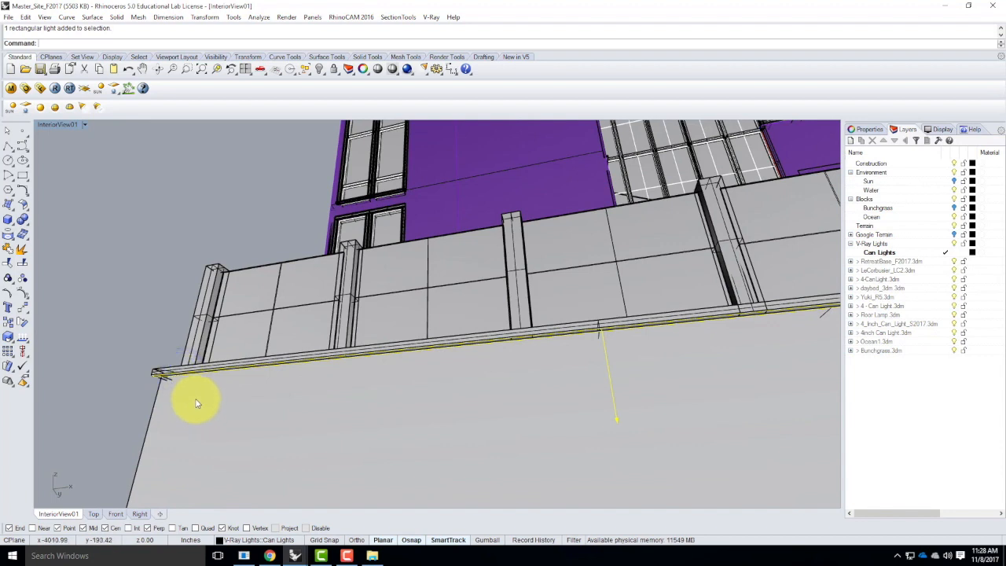
Set the V-Ray render output size to 207 x 100, keeping the image aspect ratio locked.
click(25, 89)
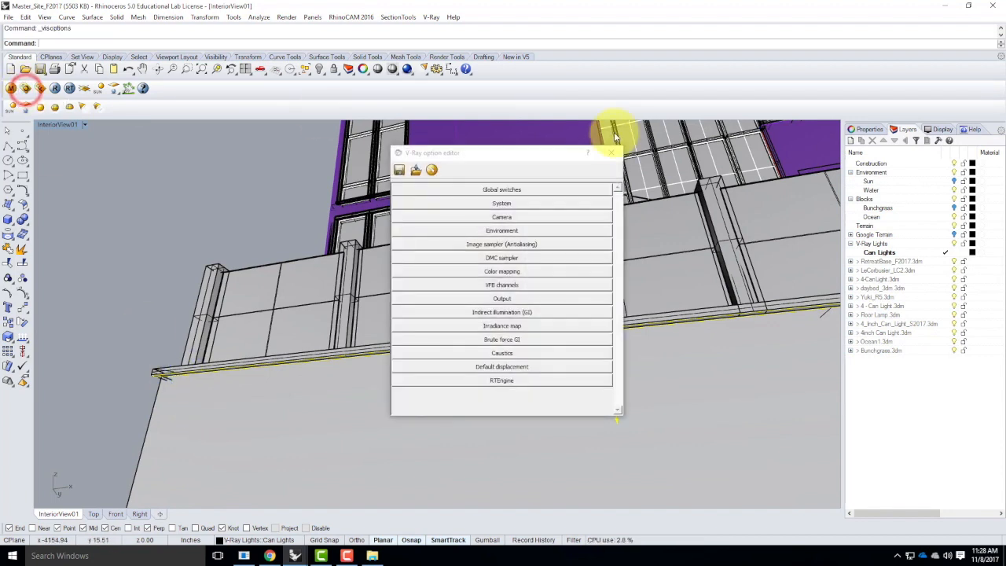
click(495, 298)
click(484, 366)
click(488, 366)
double_click(423, 348)
text(10)
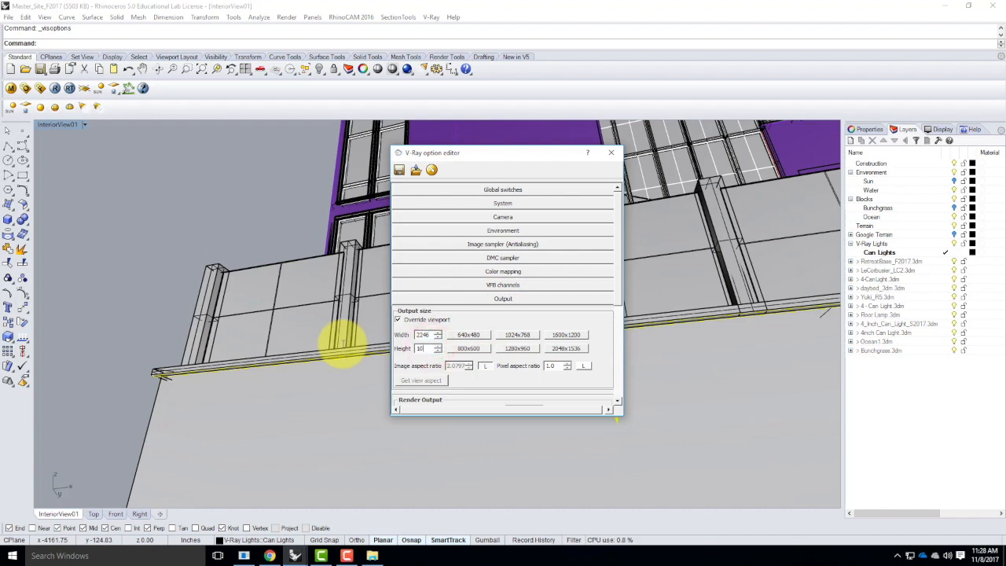
text(0)
click(425, 338)
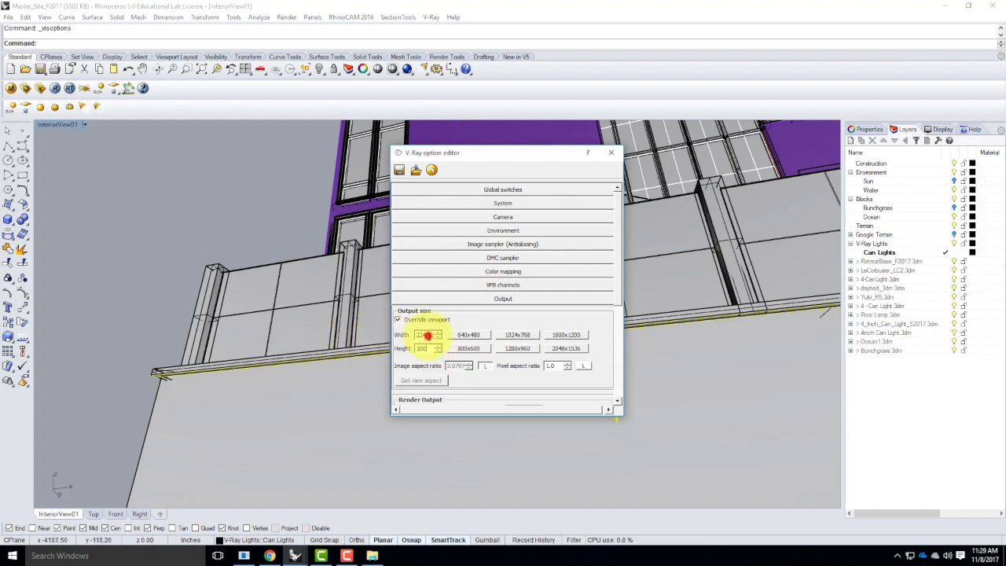
Render the deck view and examine the lighting at 400% in an enlarged frame buffer, closing the frame buffer and V-Ray options.
click(55, 88)
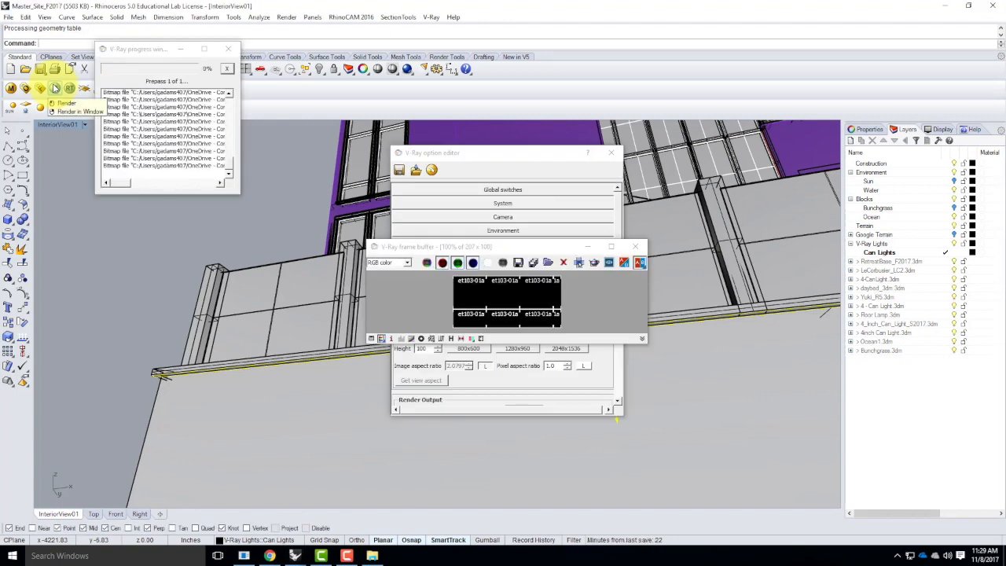
drag(501, 247, 442, 174)
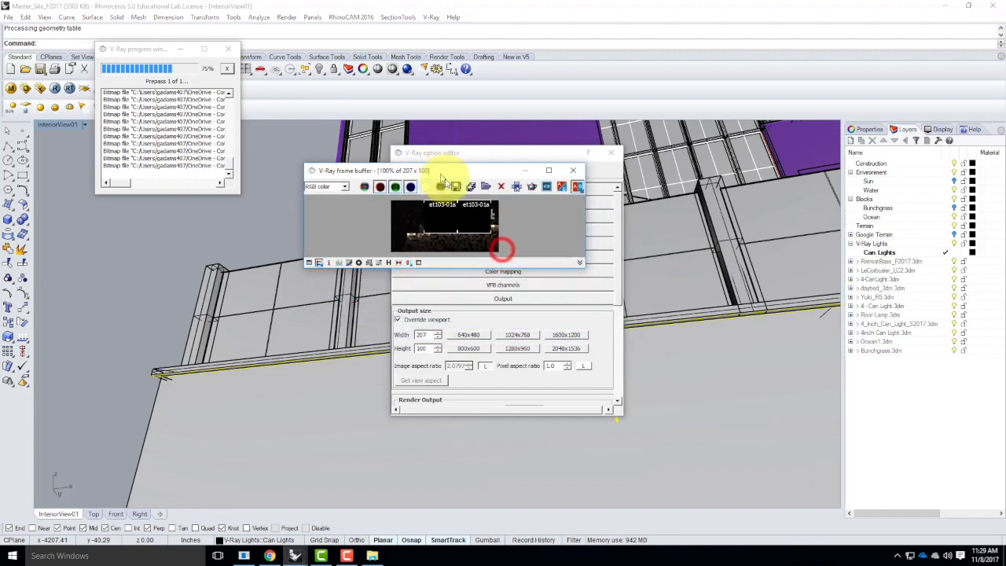
click(585, 267)
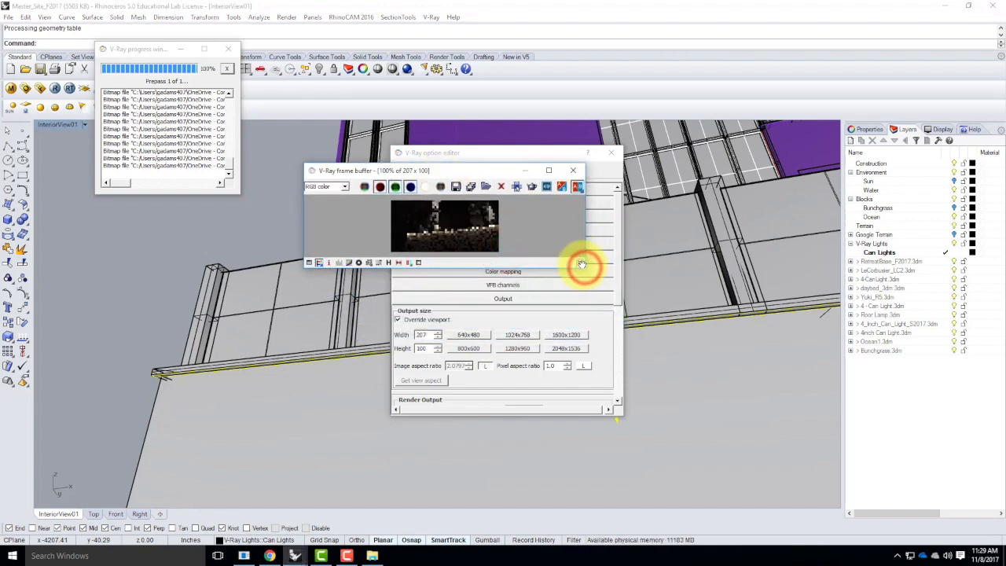
drag(586, 267, 726, 472)
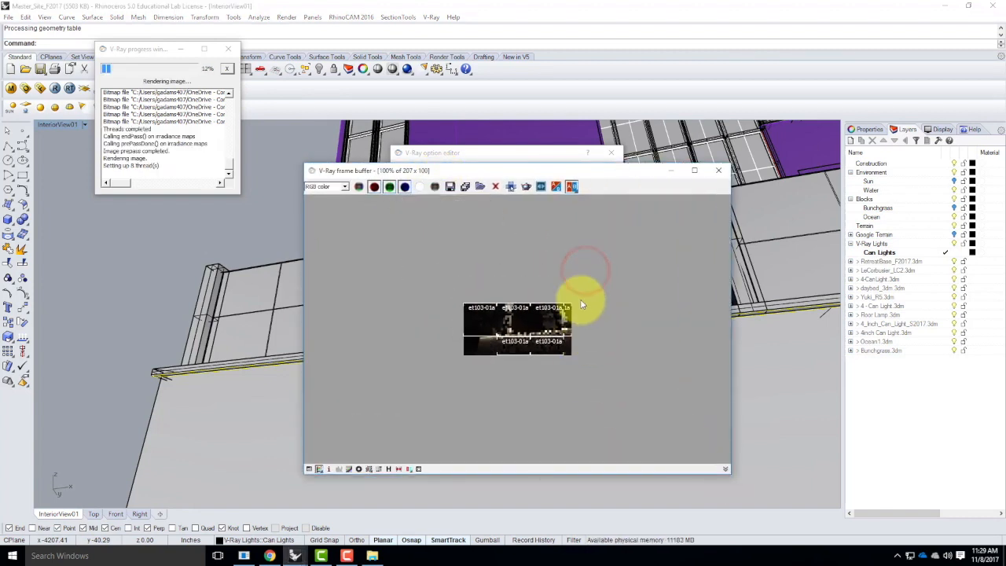
scroll(555, 333, up, 2)
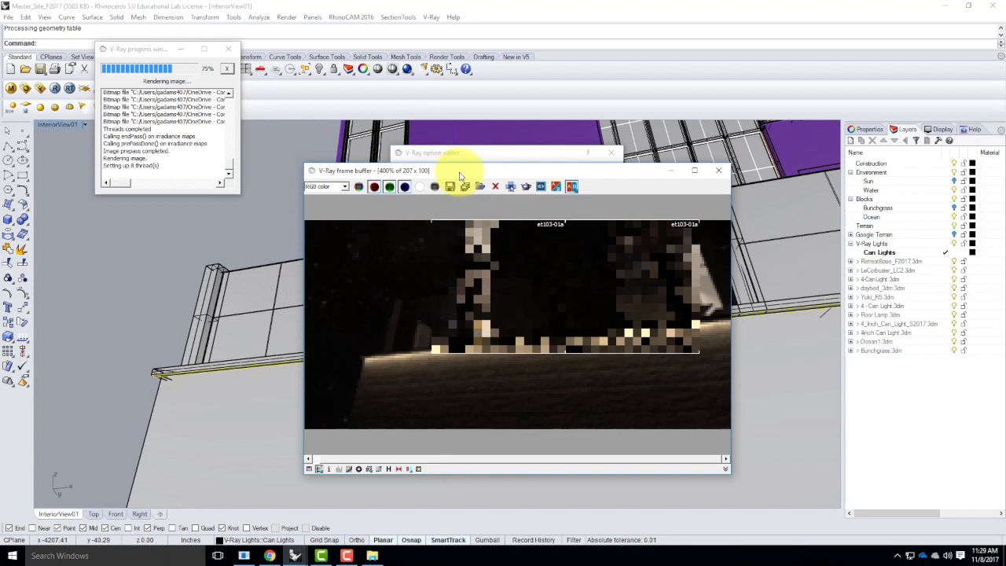
drag(460, 176, 438, 142)
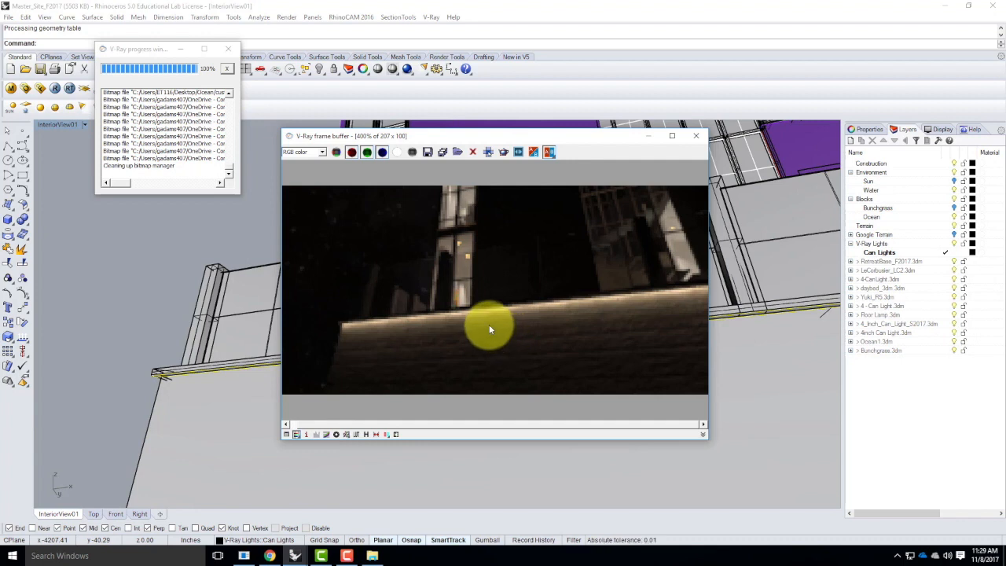
click(695, 135)
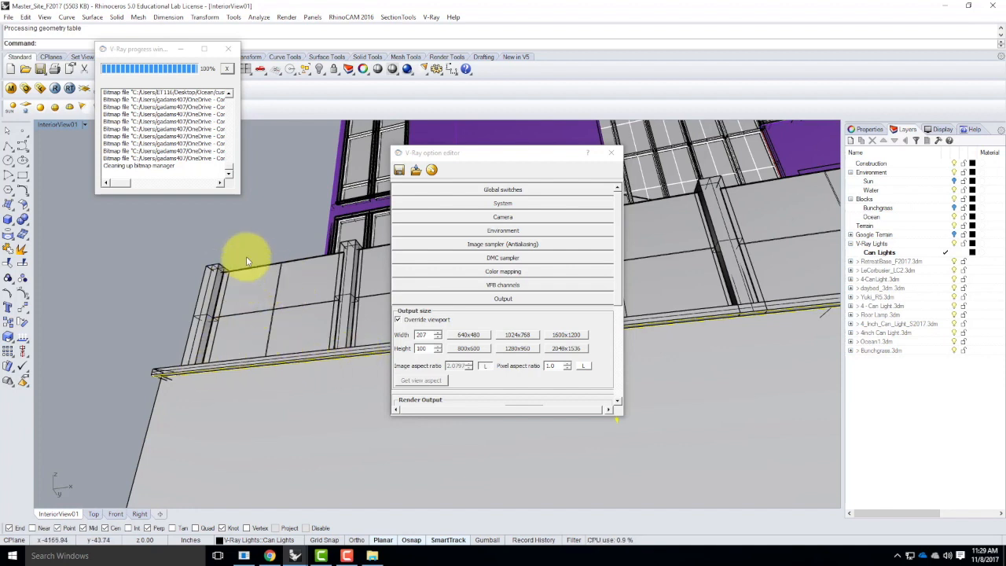
click(608, 152)
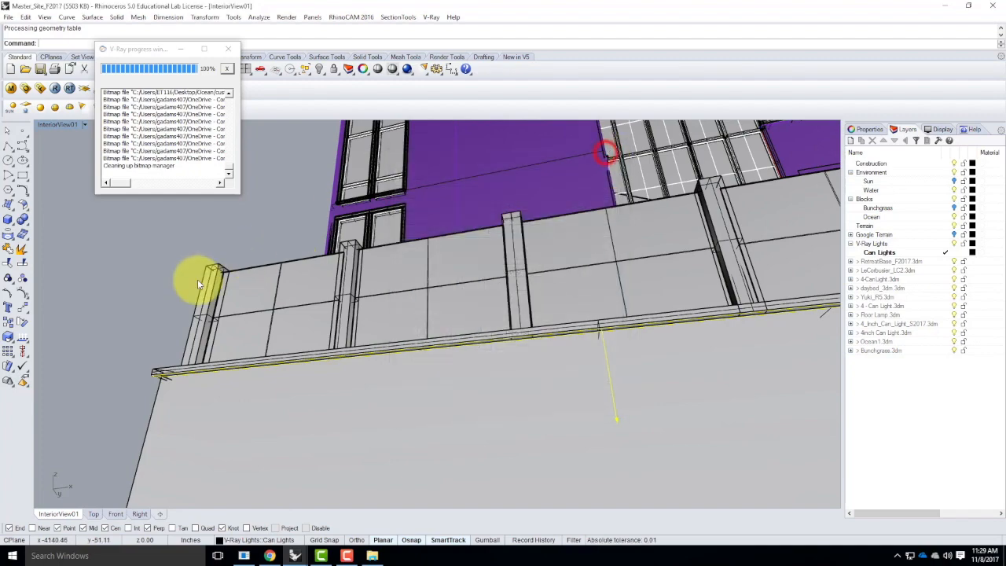
middle_click(201, 281)
right_drag(132, 314, 336, 386)
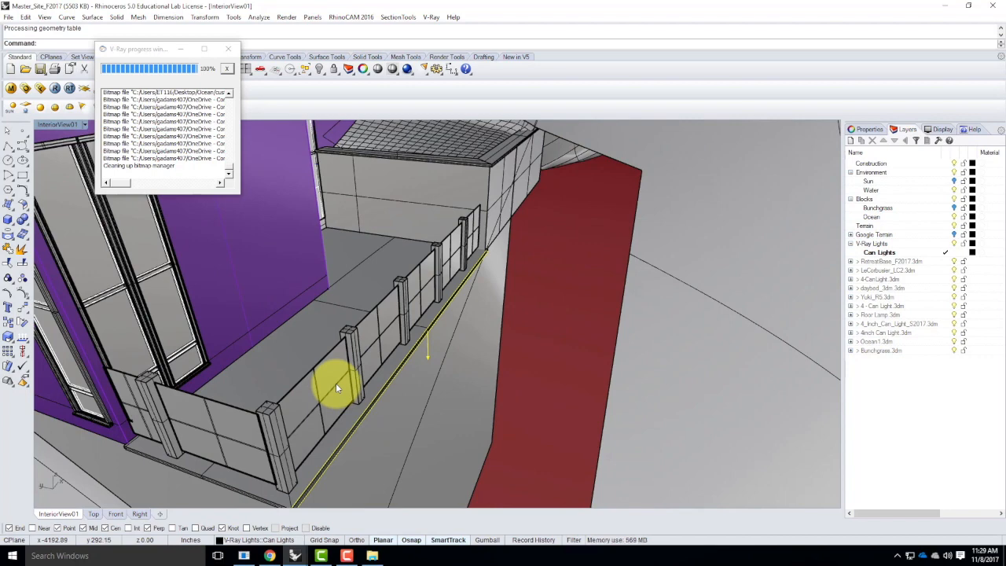
right_drag(287, 348, 487, 358)
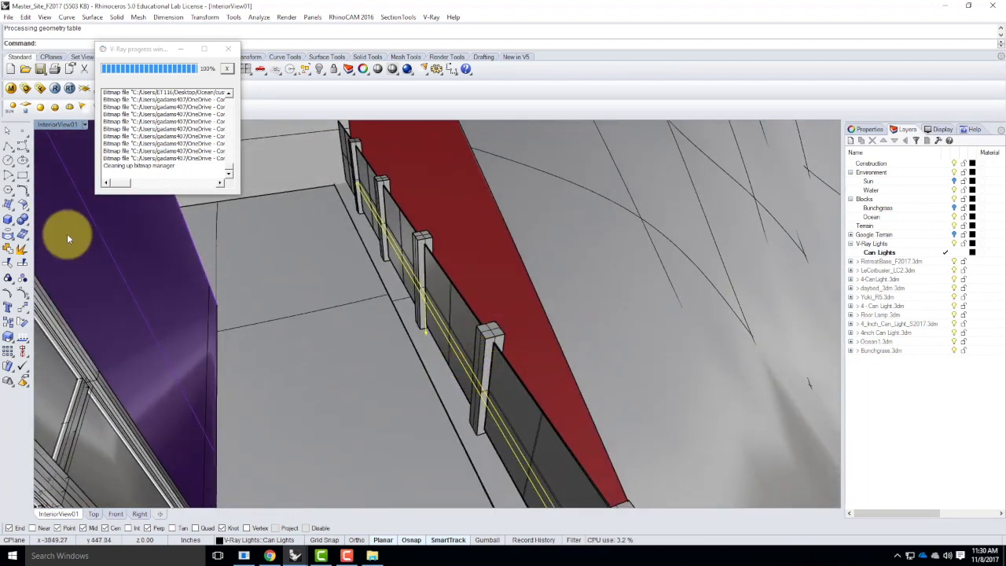
click(82, 110)
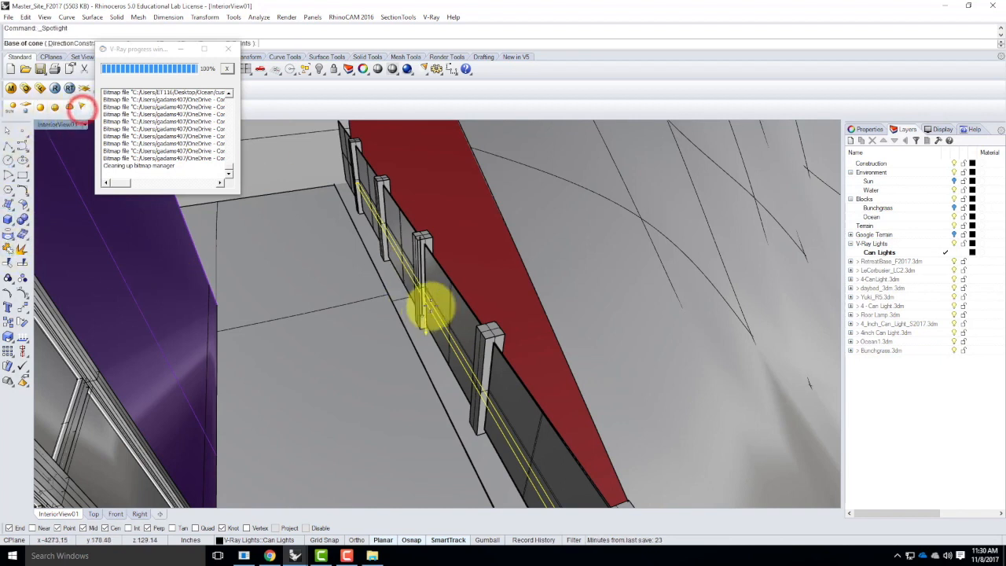
scroll(471, 314, up, 3)
click(495, 363)
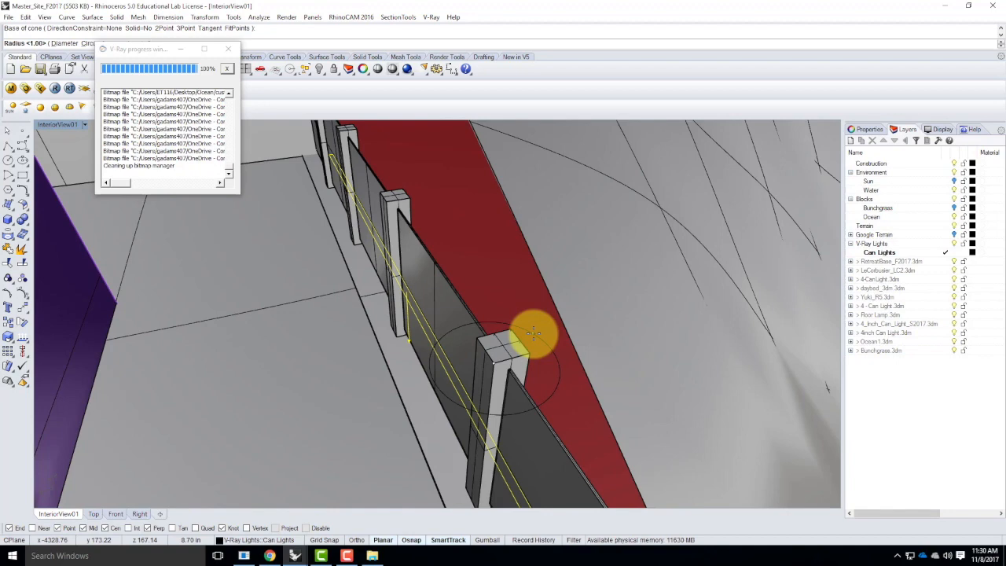
key(BackSpace)
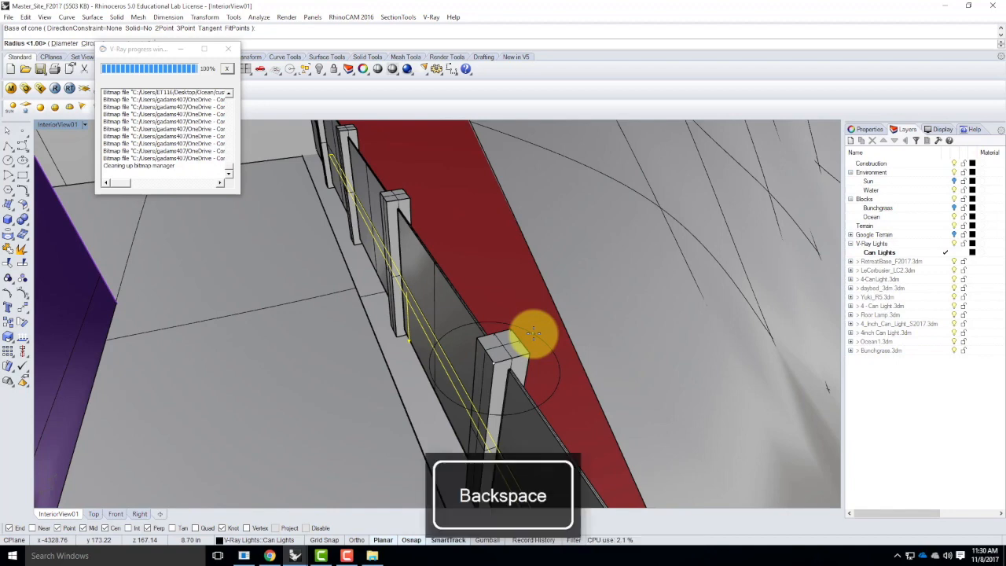
key(Return)
scroll(532, 334, down, 10)
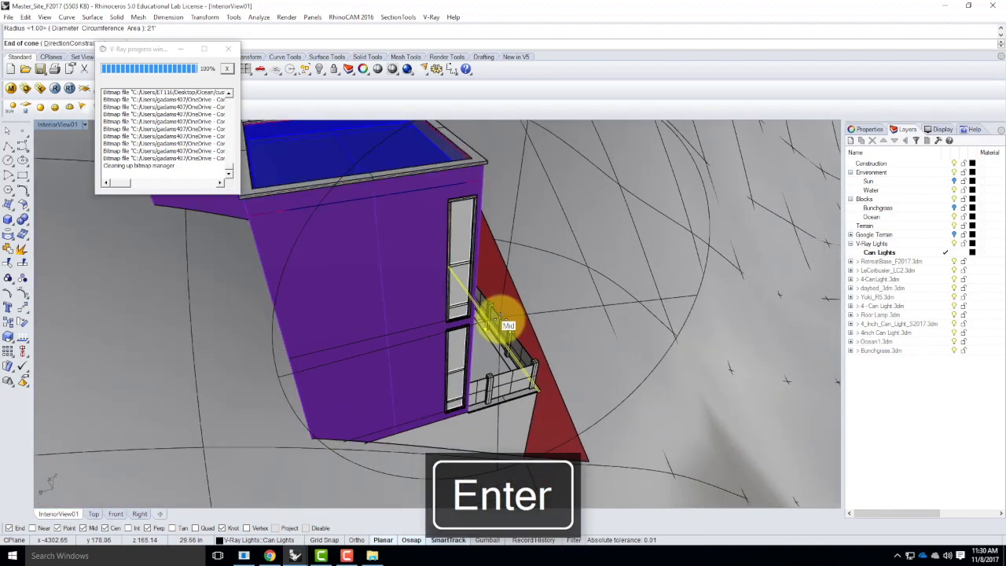
key(Escape)
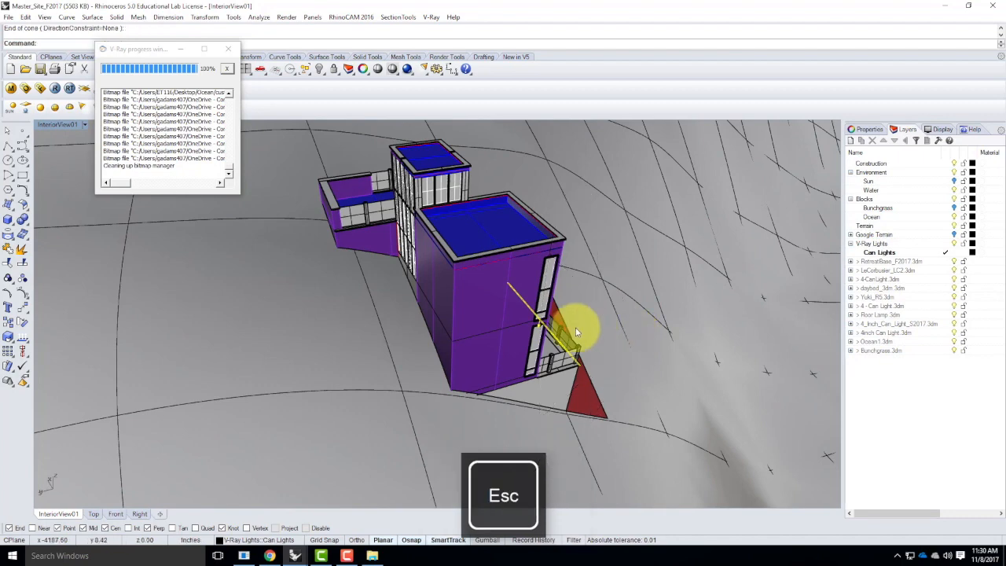
scroll(577, 326, up, 10)
key(Escape)
Add a spotlight on top of a front railing post with a 1' cone radius and 1' cone length, its axis along the post.
right_click(540, 333)
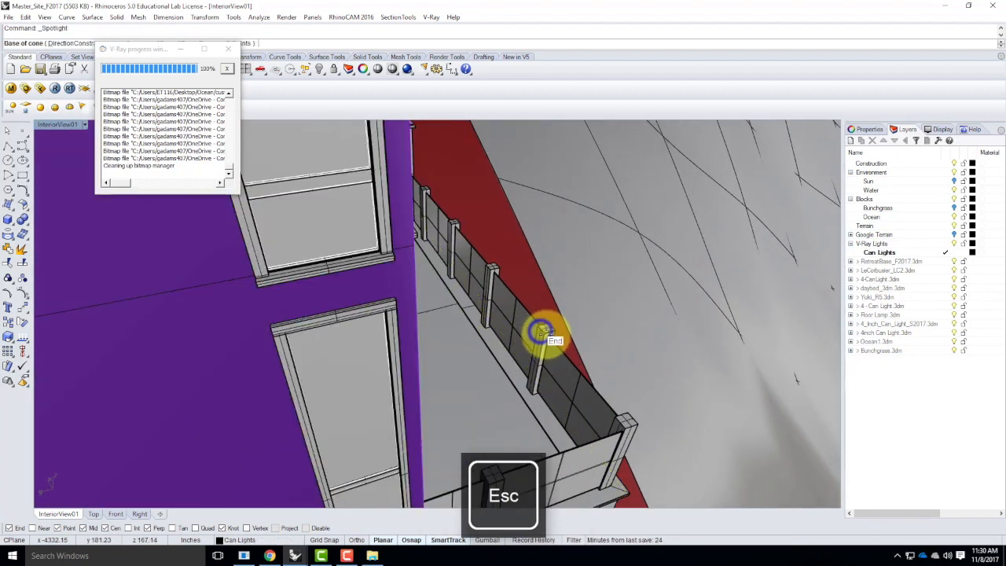
click(544, 334)
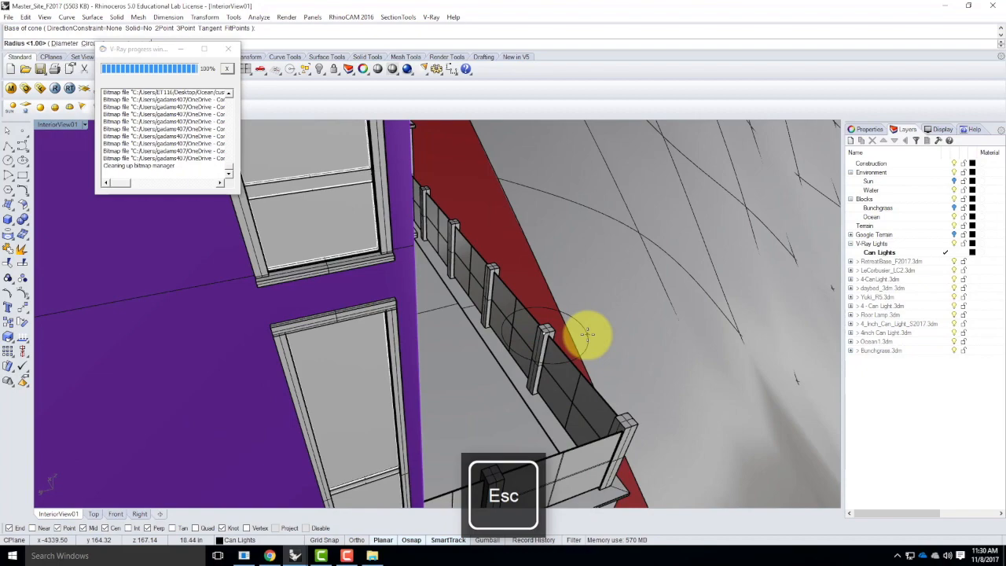
key(Return)
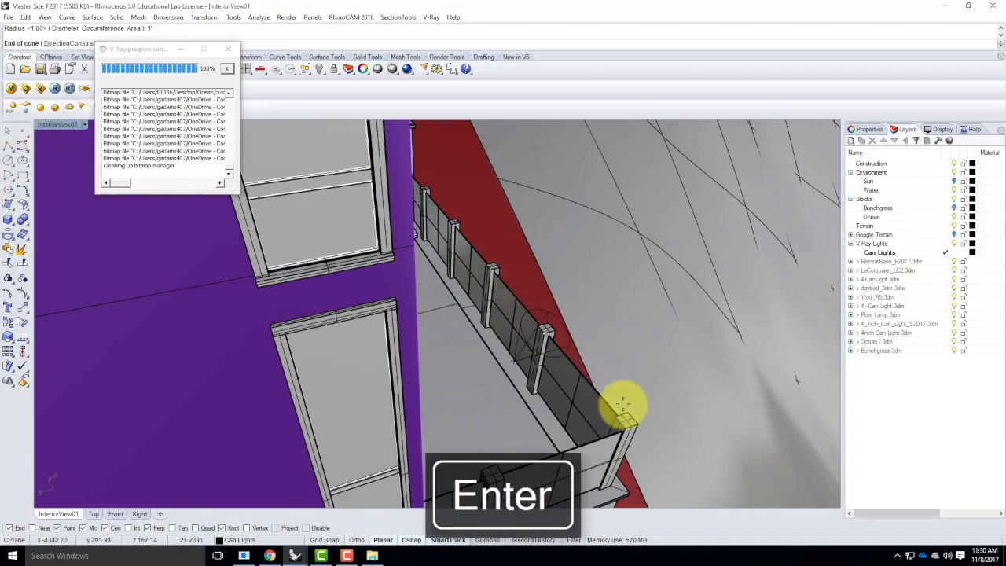
right_drag(623, 405, 572, 366)
scroll(418, 473, down, 5)
scroll(414, 473, up, 5)
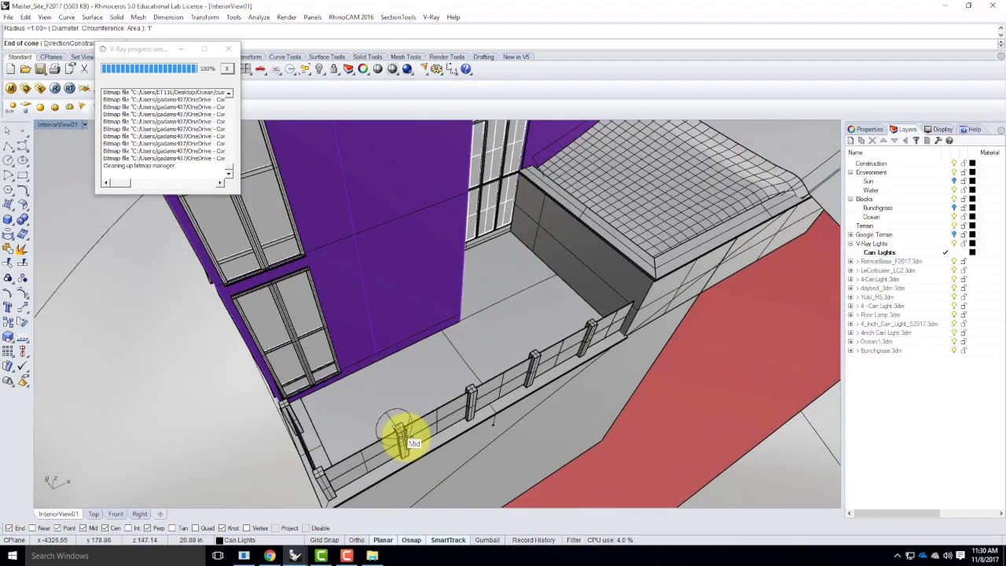
scroll(403, 437, up, 3)
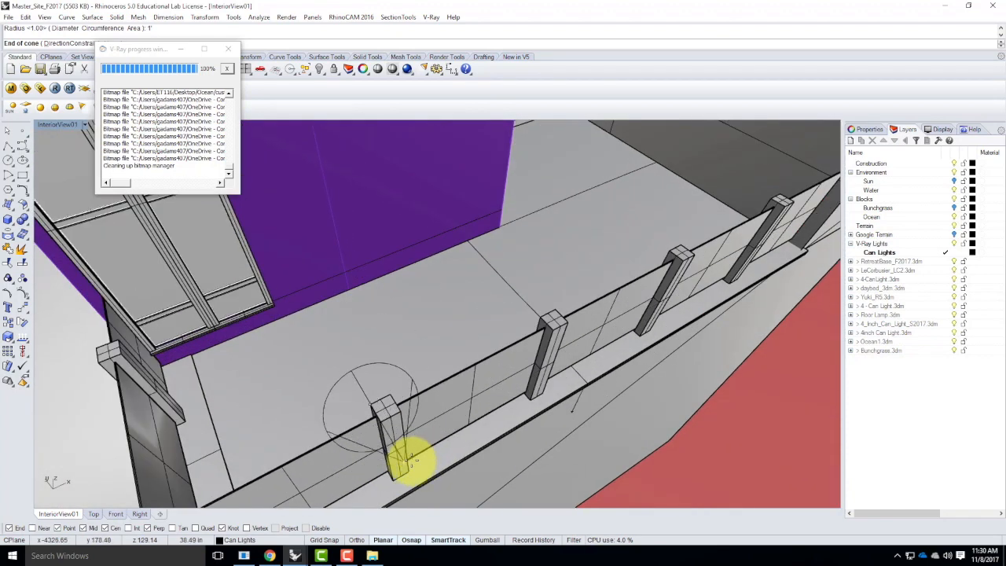
key(Return)
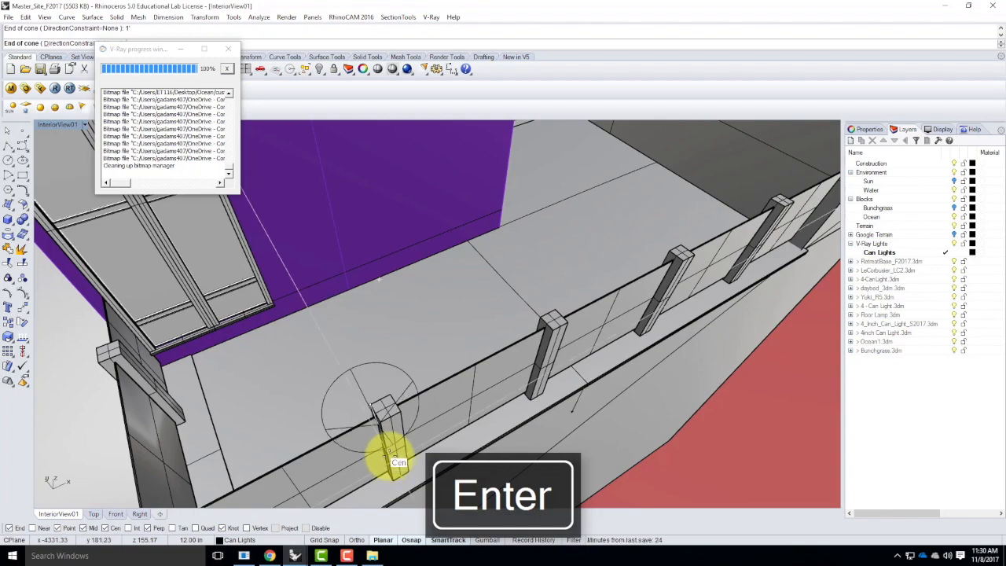
click(385, 454)
Move the spotlight 4" off the railing post toward the inside of the deck.
right_drag(357, 449, 425, 411)
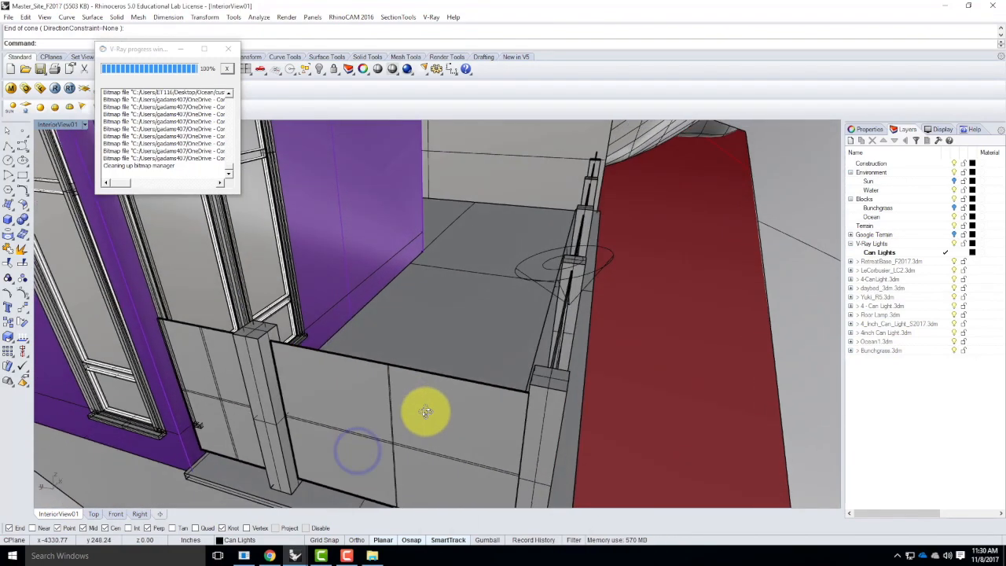
click(601, 267)
click(646, 295)
key(Return)
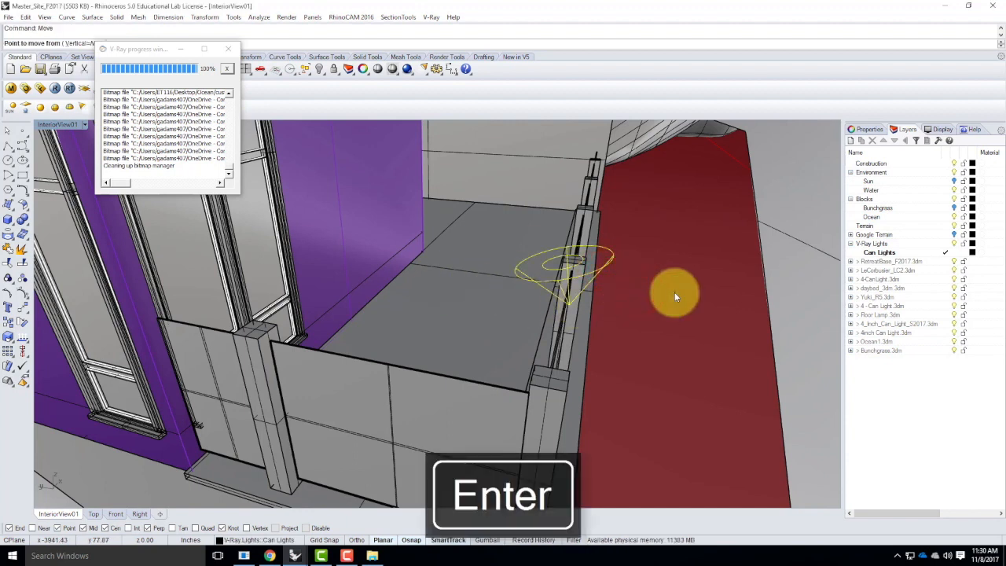
click(666, 302)
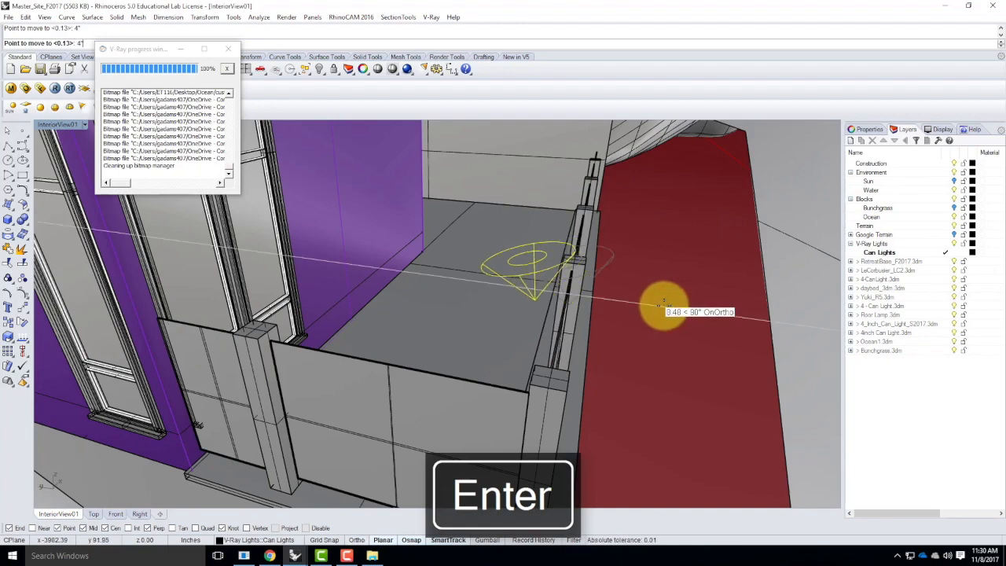
click(662, 306)
Shift the spotlight by the distance from the post top's corner to the midpoint of its deck-side edge.
right_drag(579, 321, 557, 352)
scroll(485, 410, up, 5)
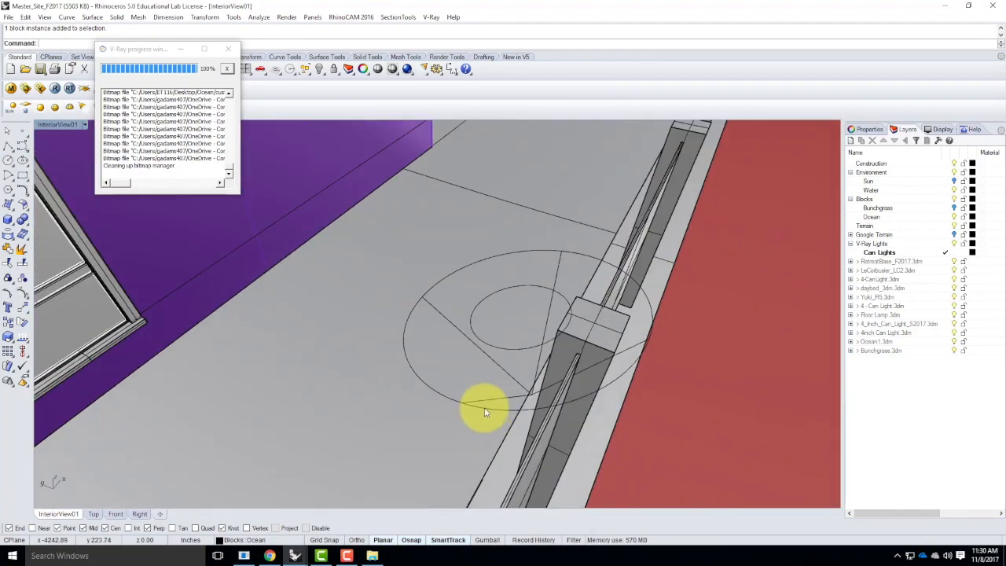
click(497, 413)
click(541, 438)
key(Return)
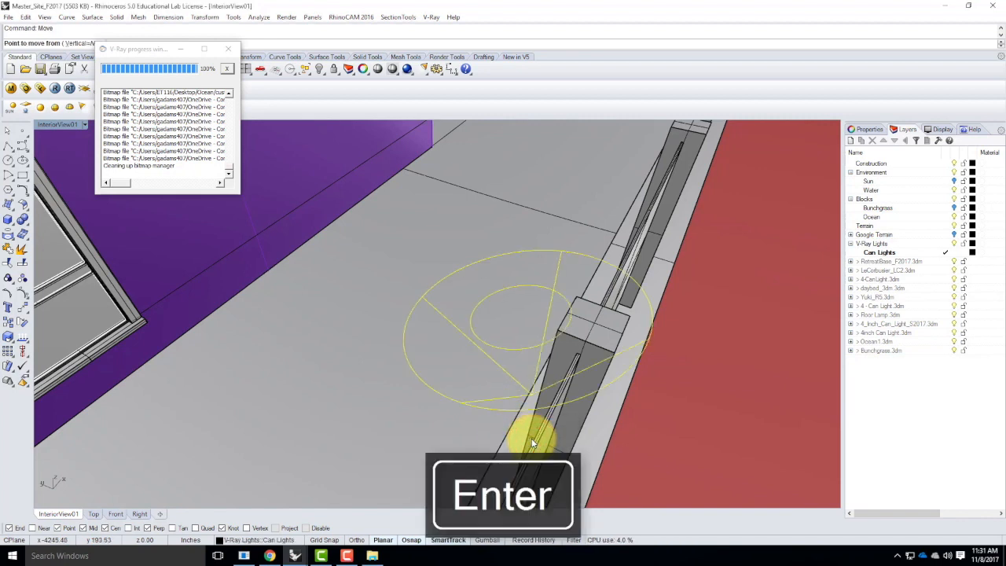
click(559, 330)
click(566, 311)
Rotate the spotlight about its cone apex in the Right view so it aims diagonally up toward the house wall.
right_drag(515, 406, 539, 392)
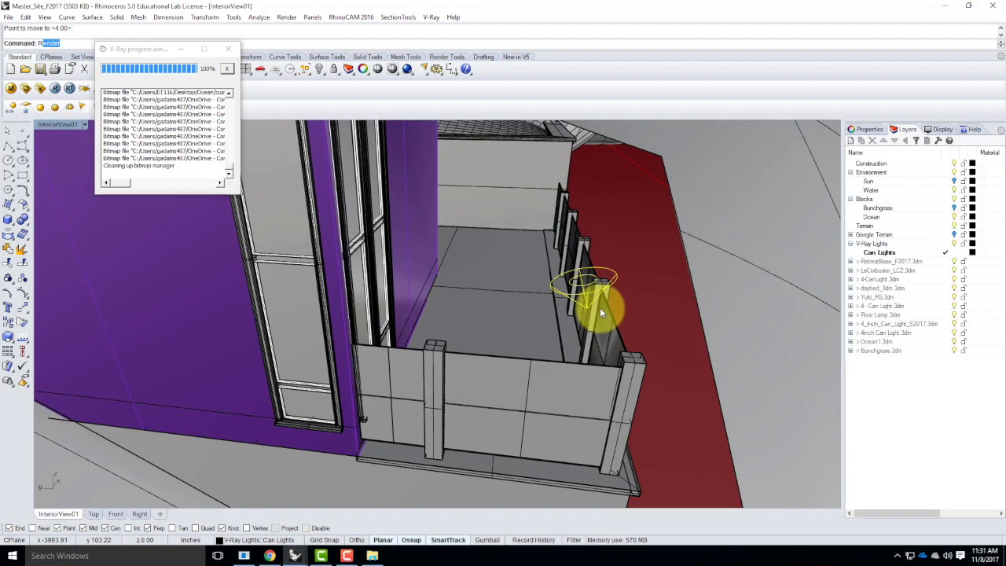
key(BackSpace)
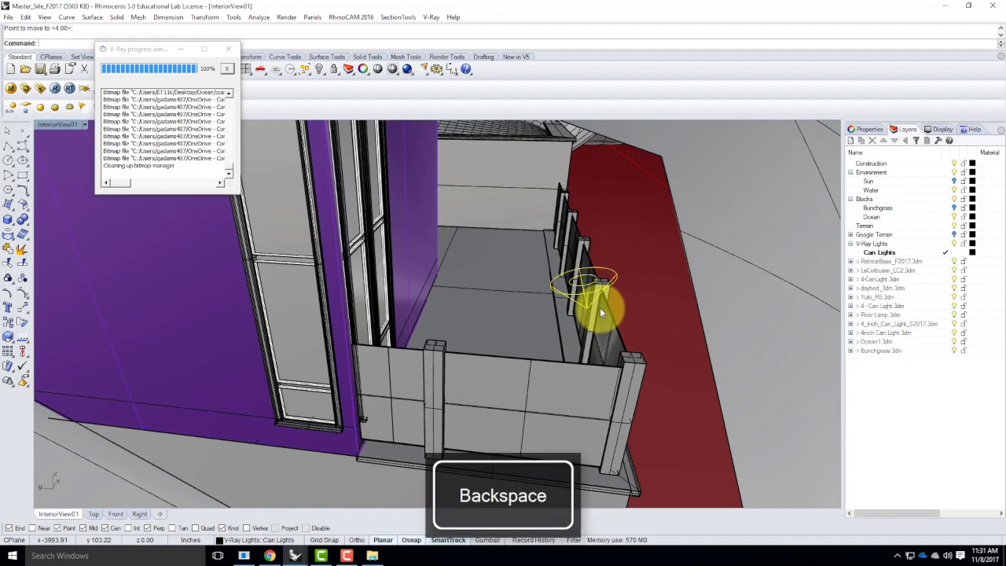
double_click(43, 123)
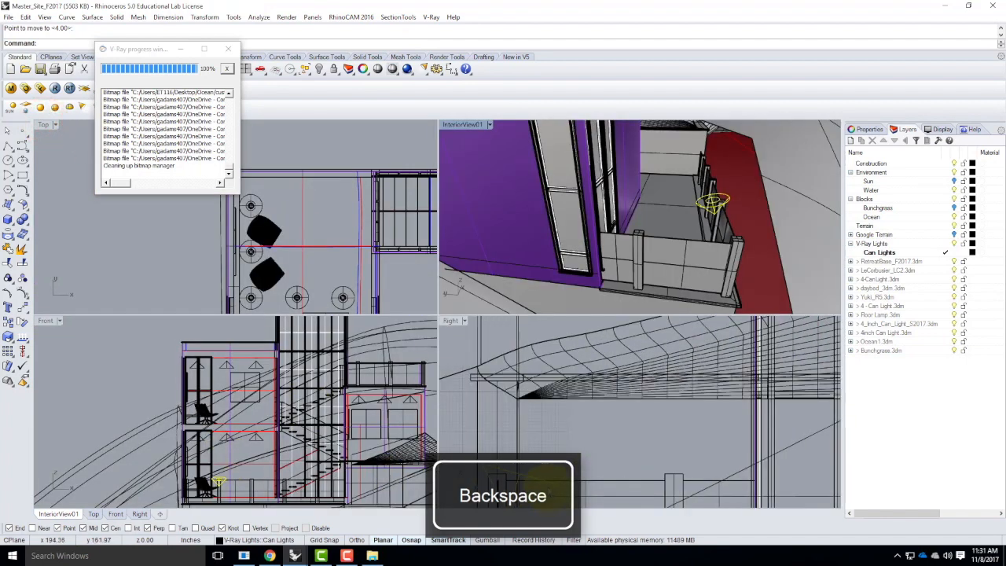
click(448, 321)
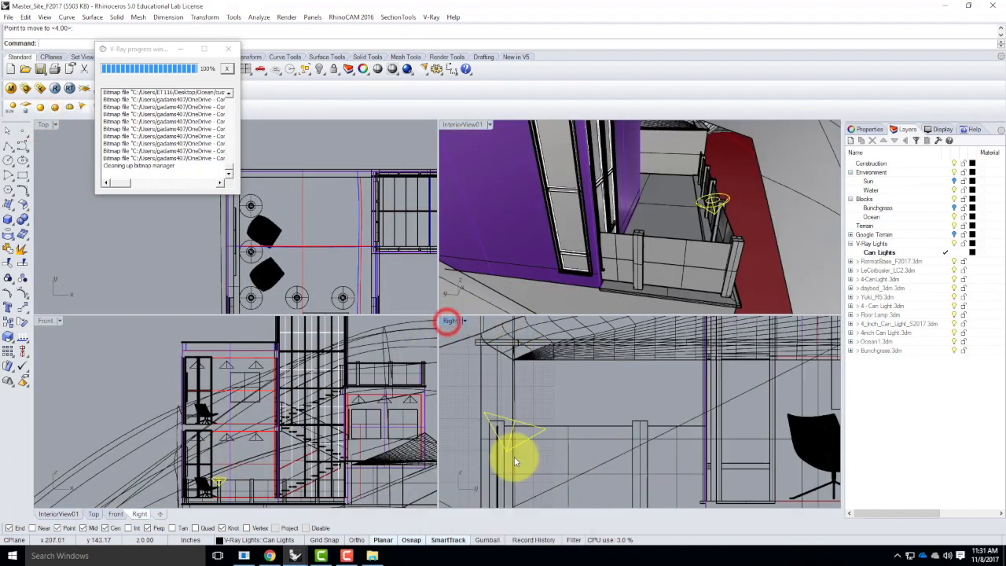
scroll(506, 454, up, 5)
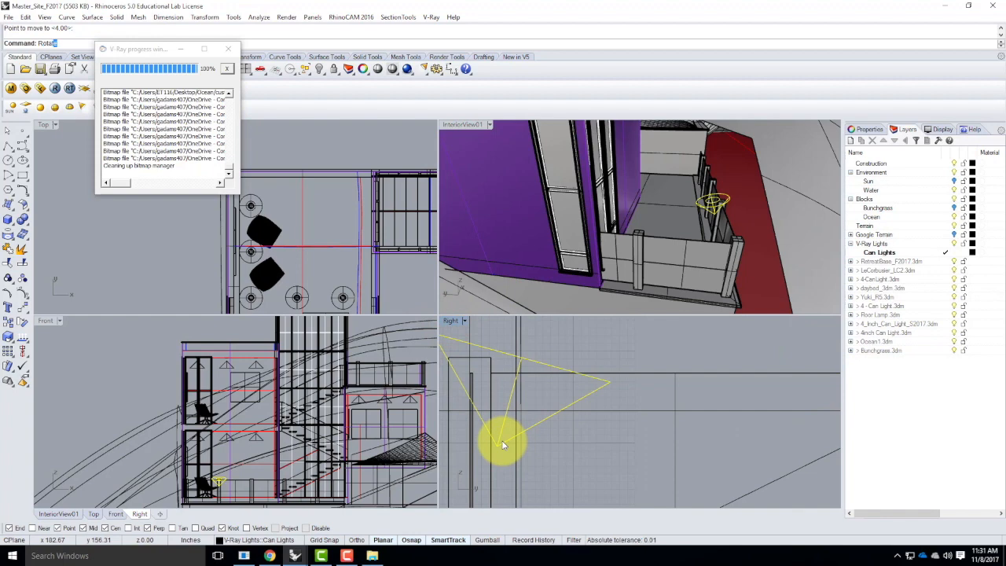
key(Return)
click(499, 446)
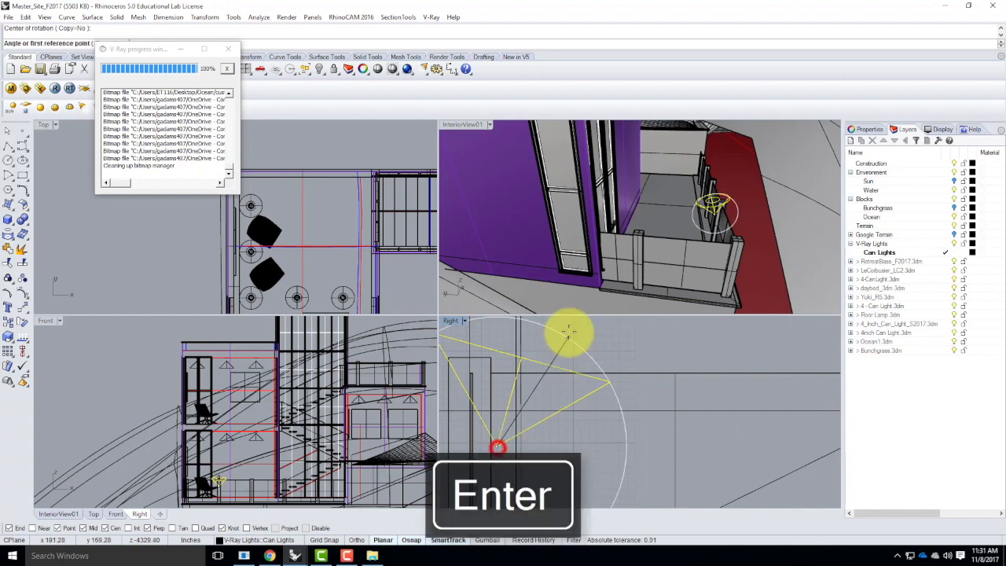
click(528, 332)
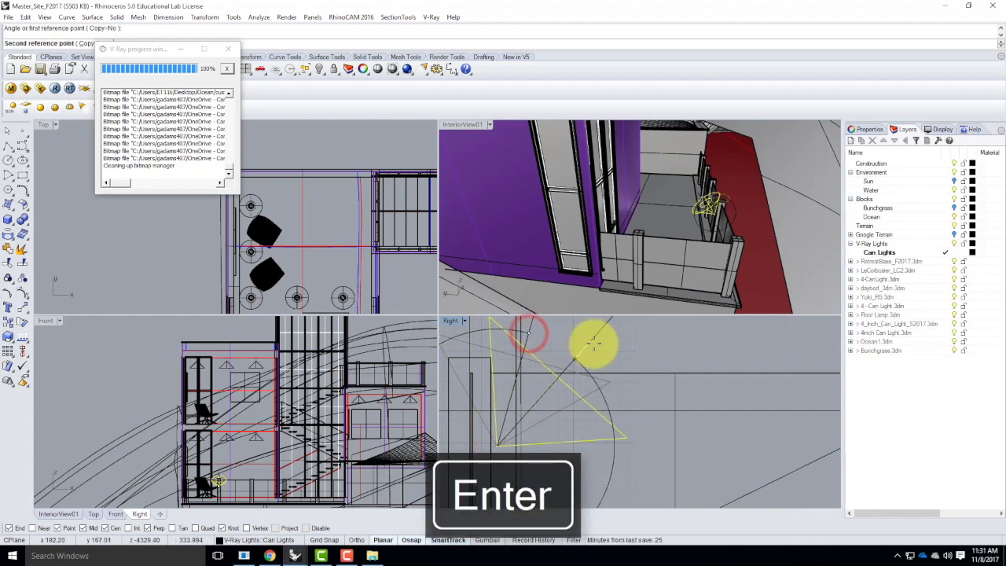
click(595, 345)
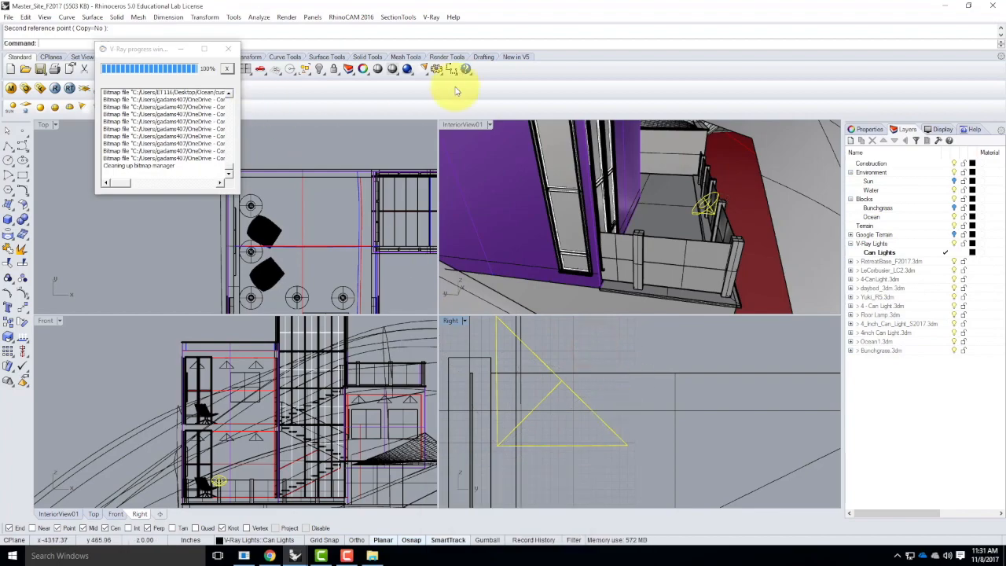
Set the spotlight's V-Ray light color to a warm tone with RGB 255, 214, 170.
double_click(468, 126)
right_drag(590, 339, 353, 309)
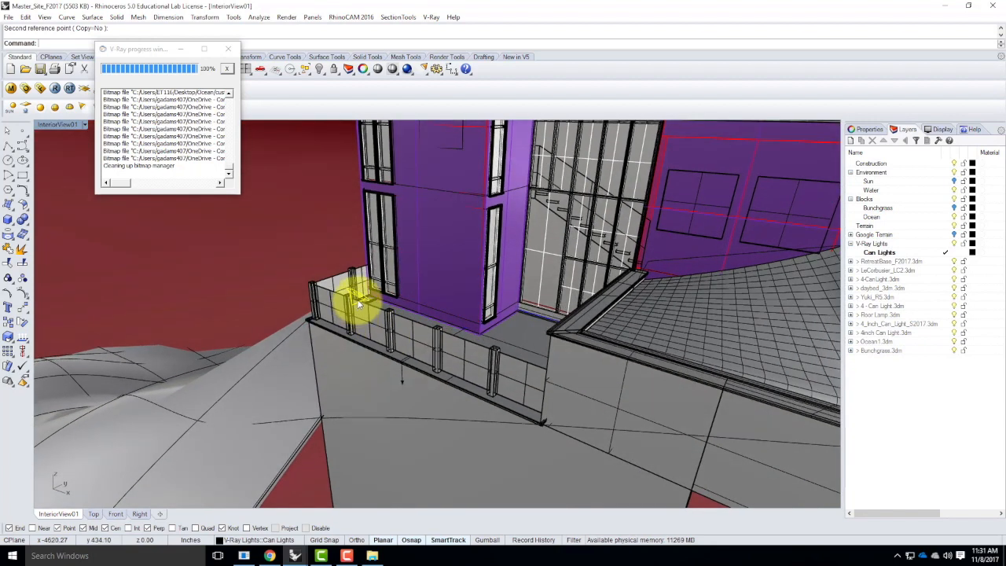
click(870, 129)
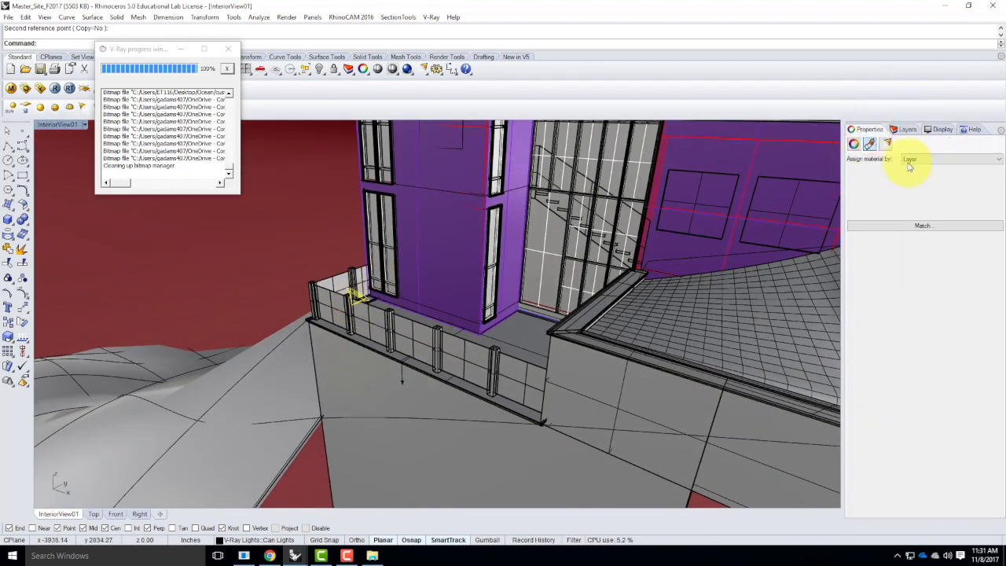
click(888, 146)
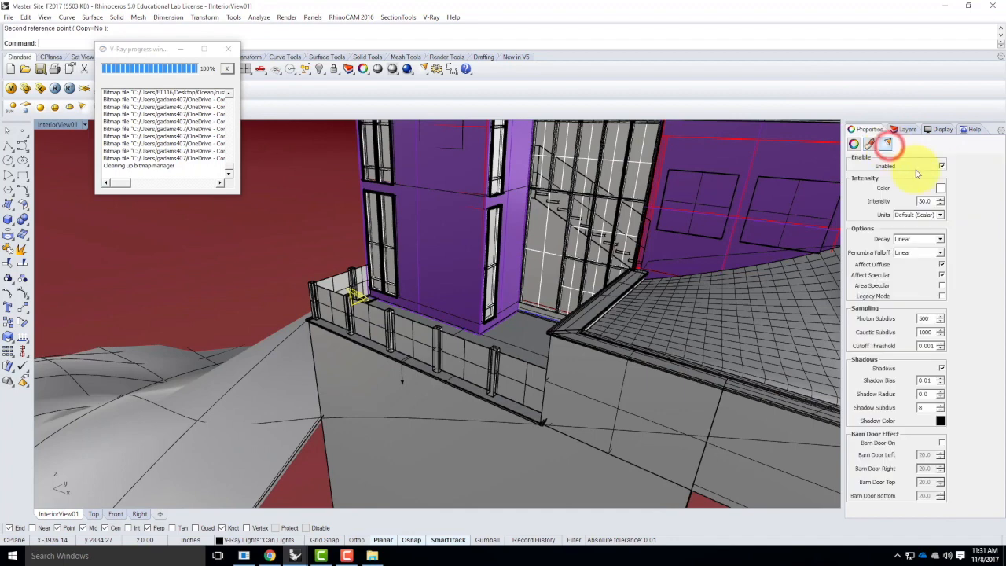
click(941, 189)
click(375, 258)
text(214)
key(Tab)
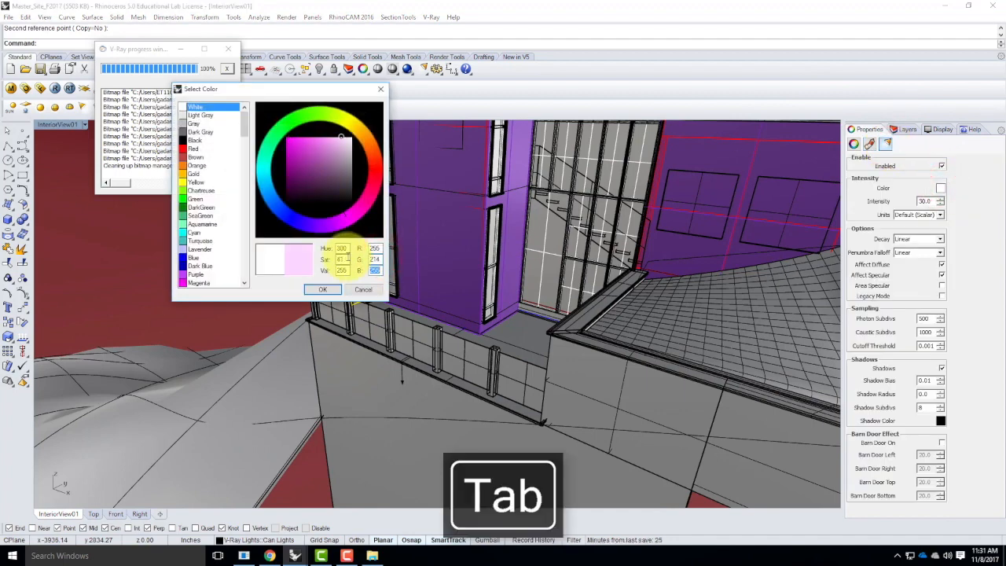
text(170)
click(320, 289)
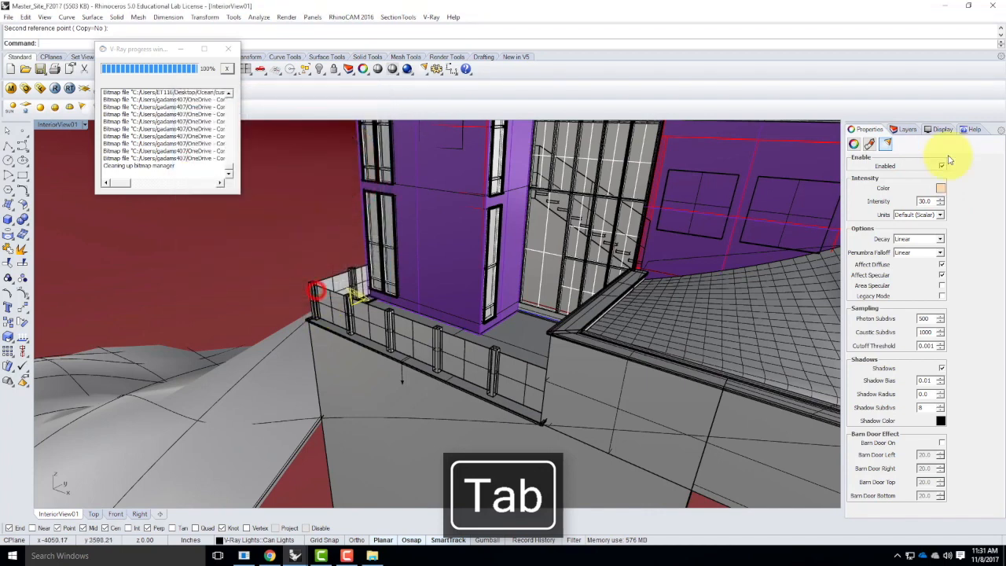
Set the spotlight's intensity units to Radiant power and its decay to Inverse Square.
click(921, 214)
click(921, 246)
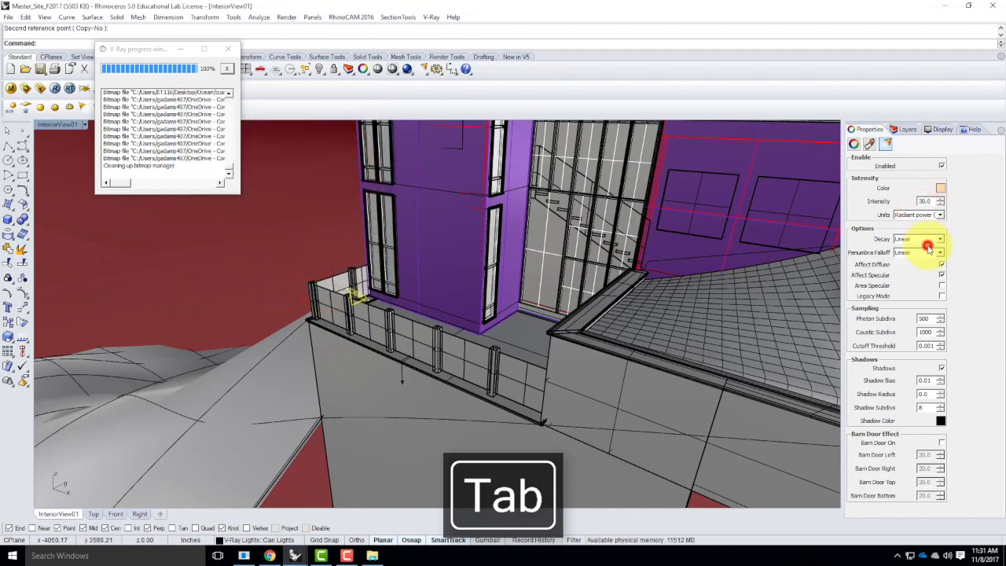
click(904, 240)
click(910, 265)
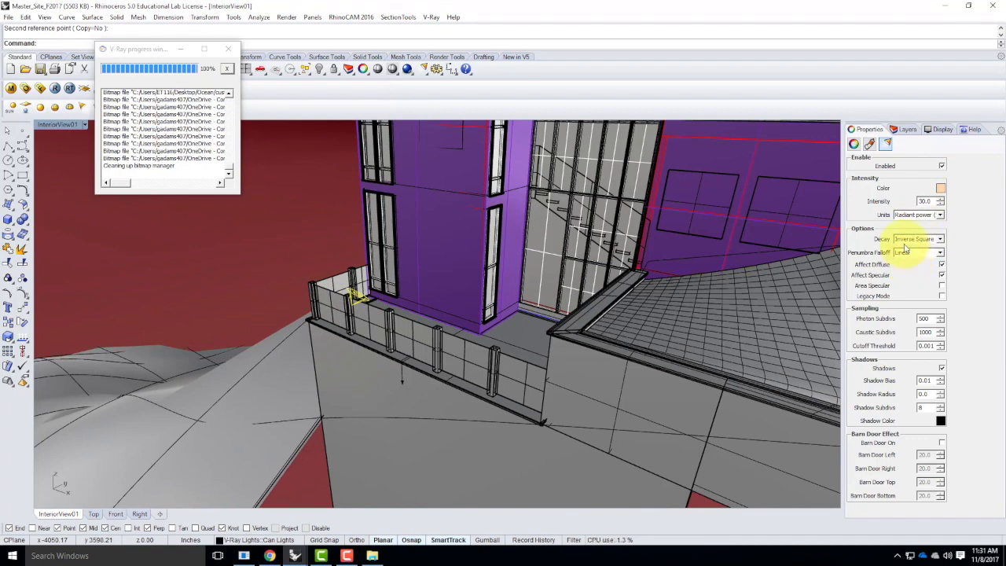
Test-render the perspective view framed on the deck railing and lower house wall, and close the finished render.
click(228, 48)
scroll(381, 301, down, 7)
right_drag(372, 308, 371, 276)
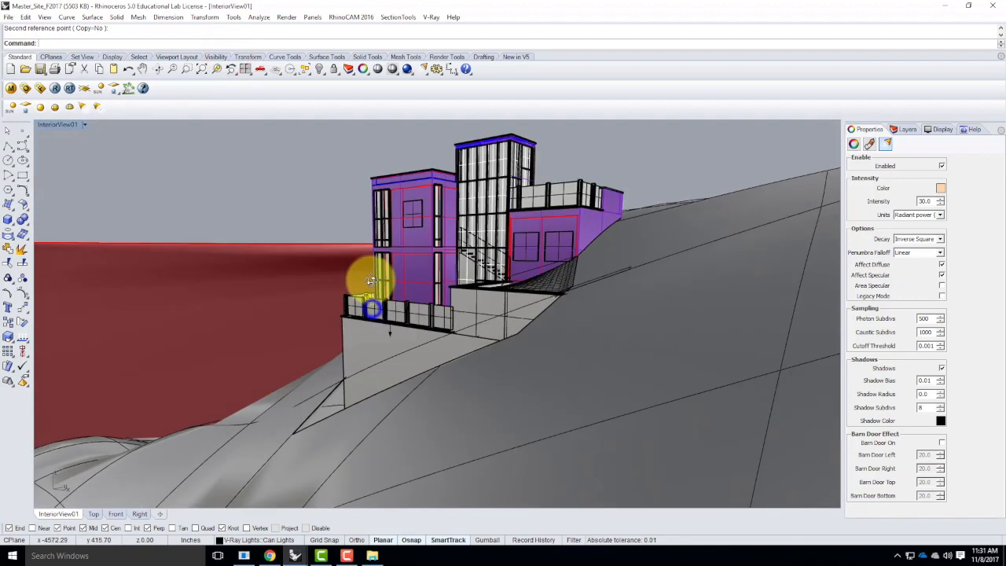
scroll(373, 280, up, 8)
scroll(375, 277, down, 3)
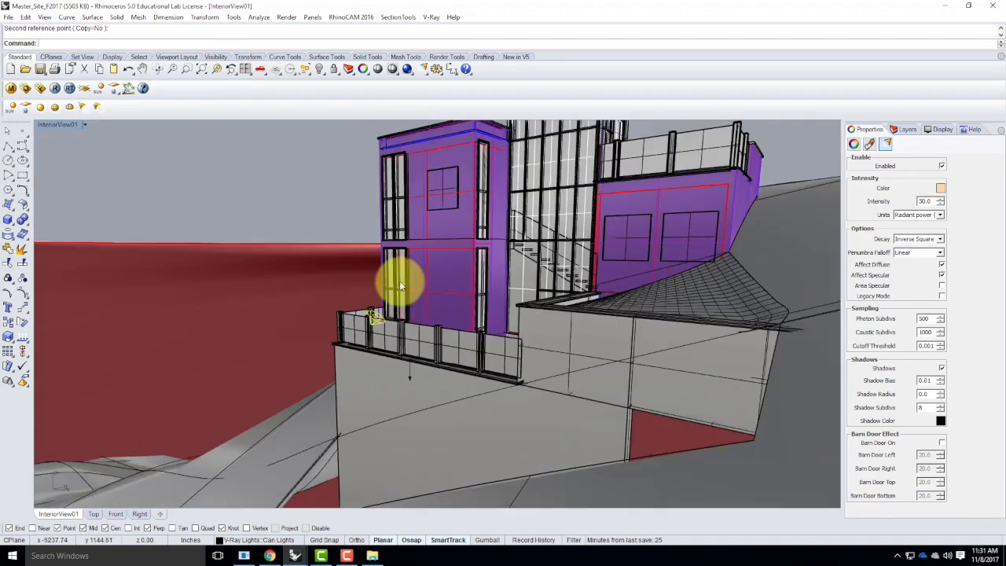
scroll(372, 182, up, 3)
click(54, 88)
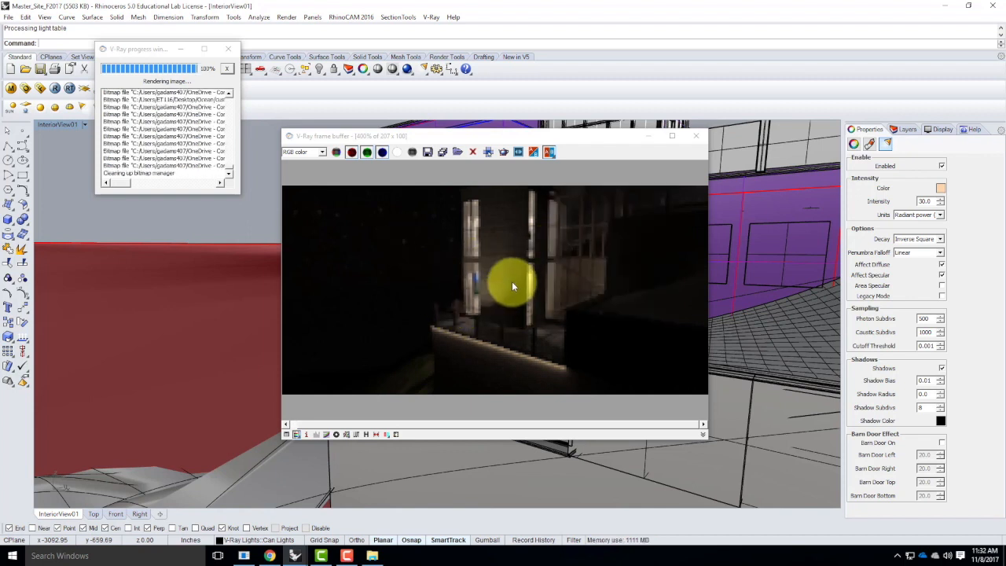
click(696, 136)
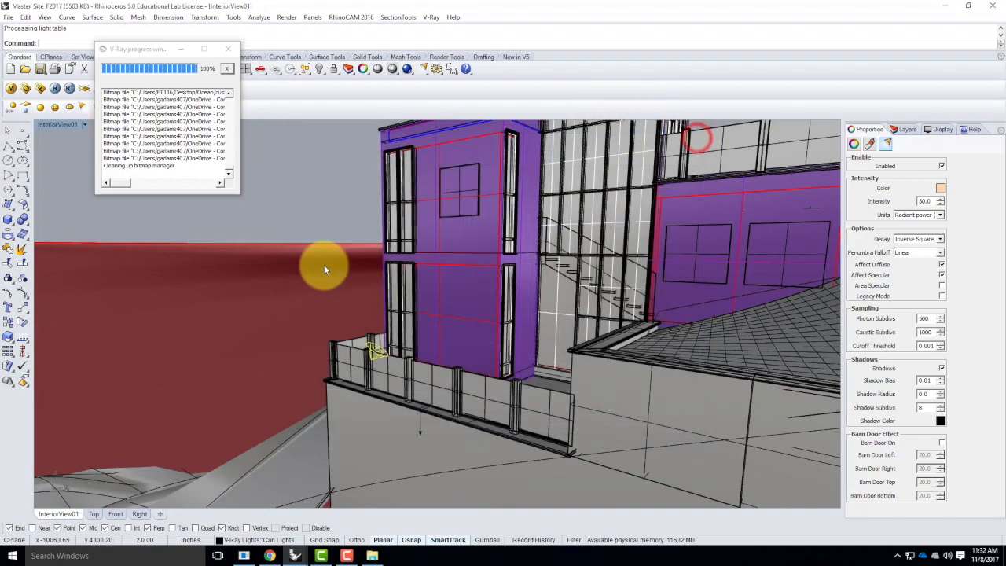
Copy the spotlight from its railing post to the matching point on each of the next three posts along the deck's long railing.
right_drag(269, 276, 503, 362)
scroll(494, 360, up, 3)
text(Copy)
key(Return)
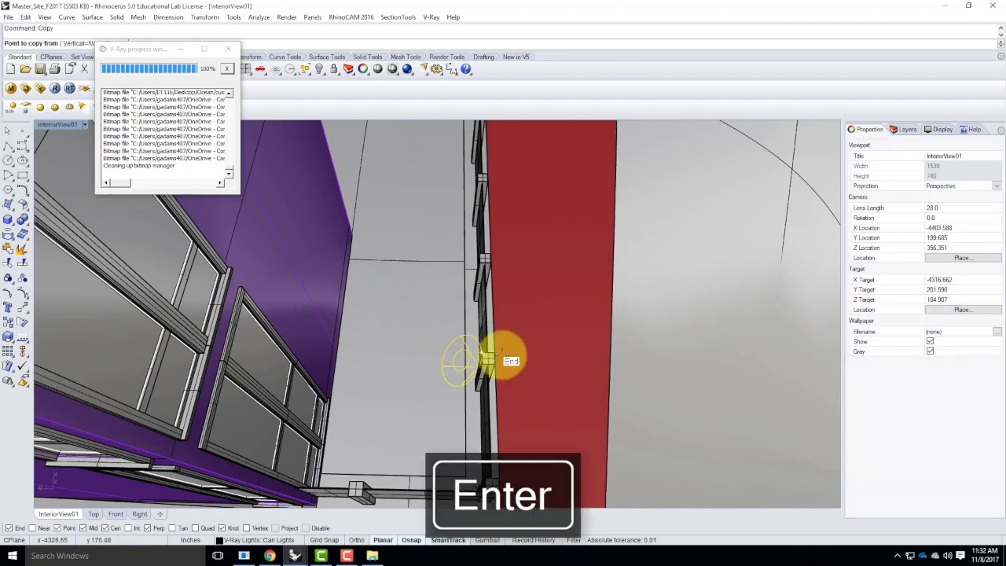
click(487, 359)
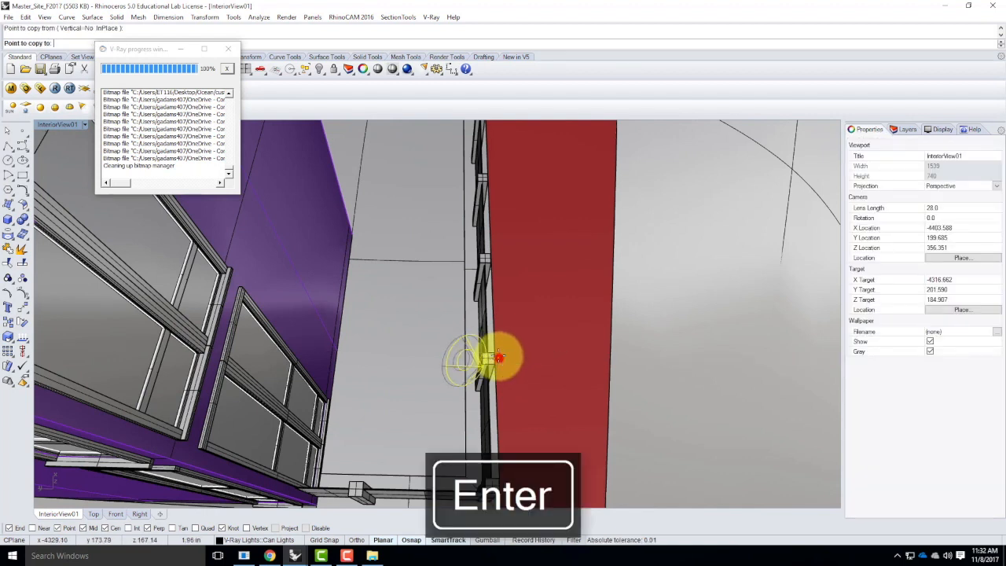
click(494, 257)
click(489, 179)
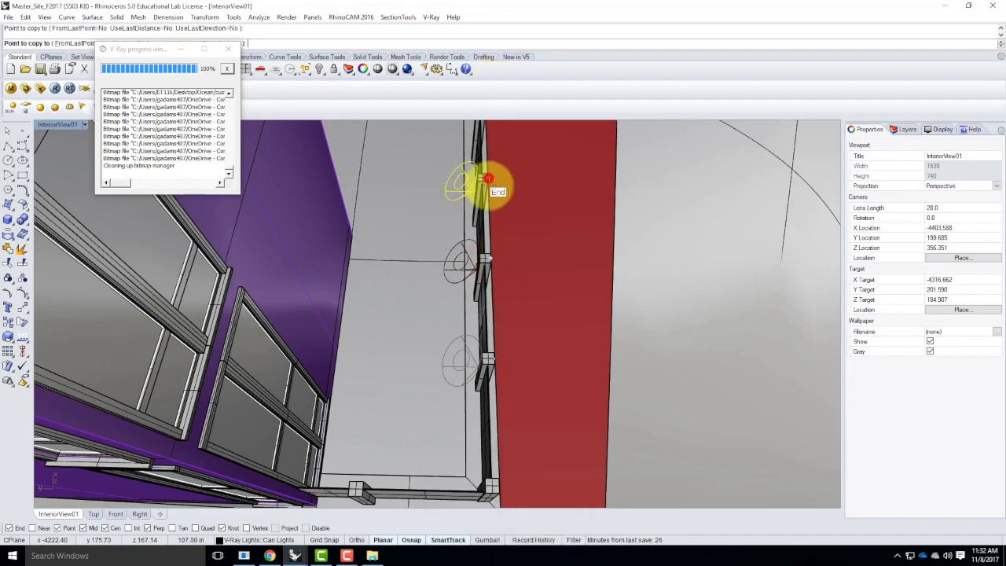
scroll(428, 283, down, 3)
scroll(476, 161, up, 5)
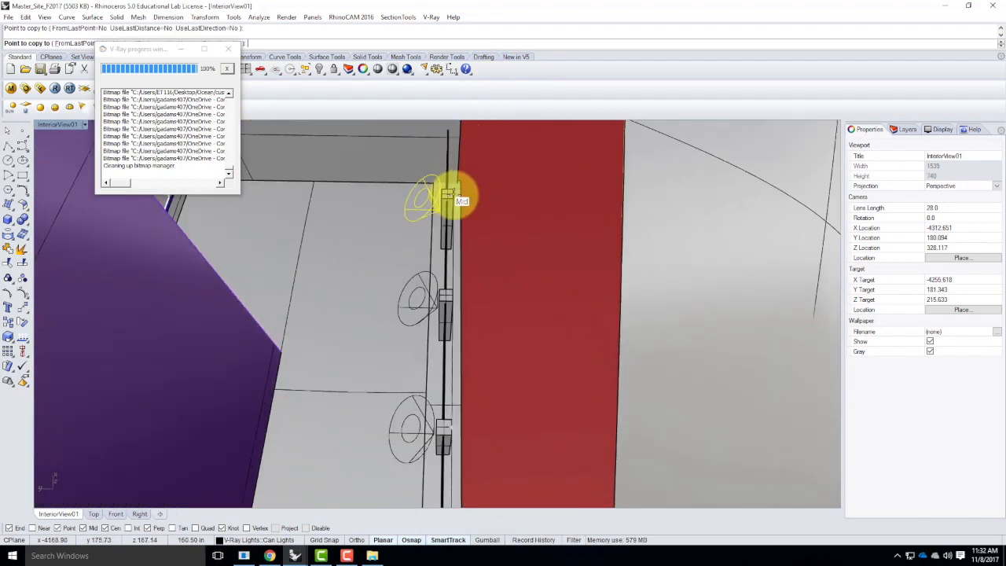
click(455, 194)
scroll(545, 291, down, 5)
key(Escape)
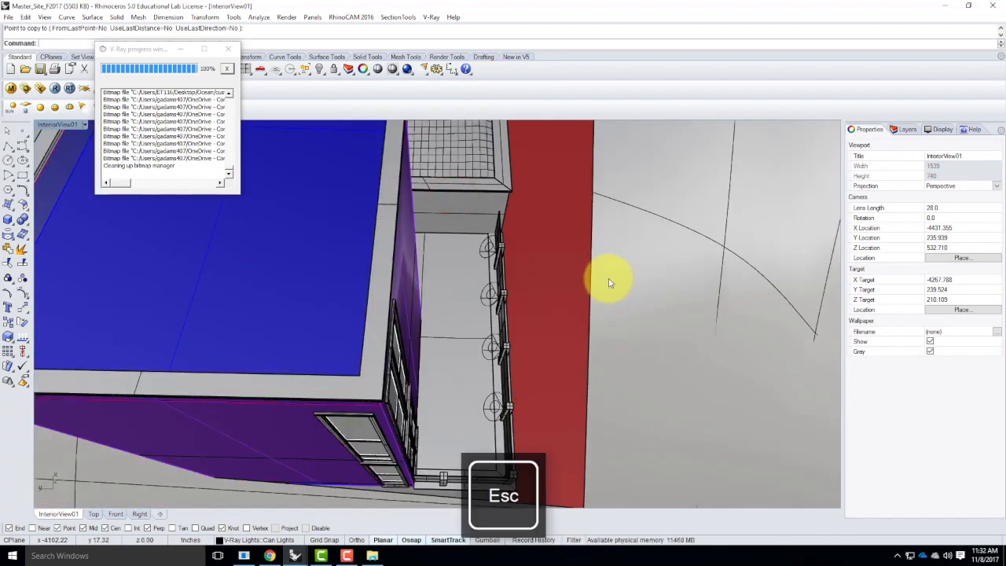
Examine the row of post spotlights and the deck edge from the front, close up and from low angles.
right_drag(689, 347, 512, 242)
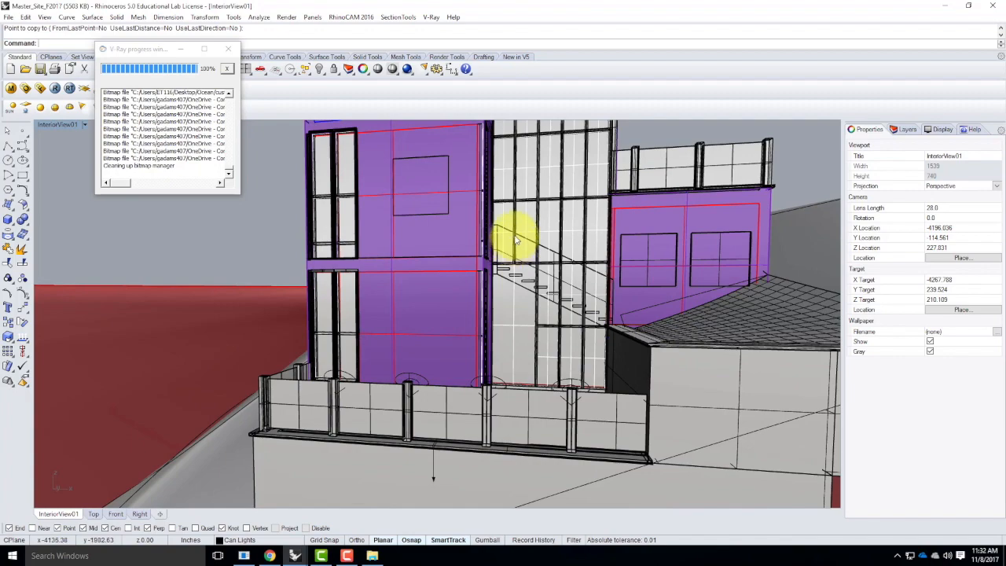
scroll(678, 341, down, 3)
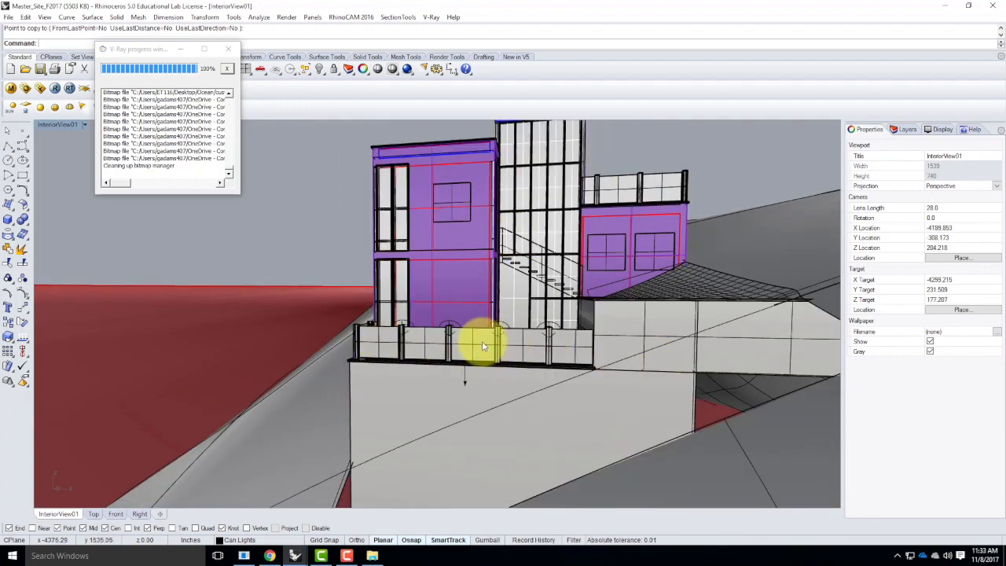
right_drag(613, 341, 647, 338)
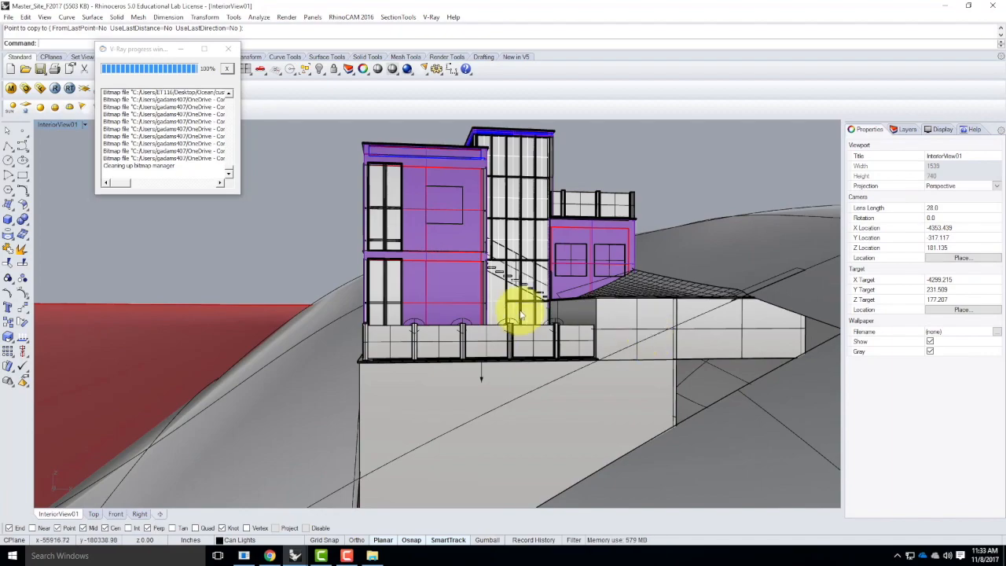
scroll(540, 321, up, 4)
right_drag(607, 324, 492, 335)
scroll(492, 335, up, 5)
right_drag(566, 351, 563, 327)
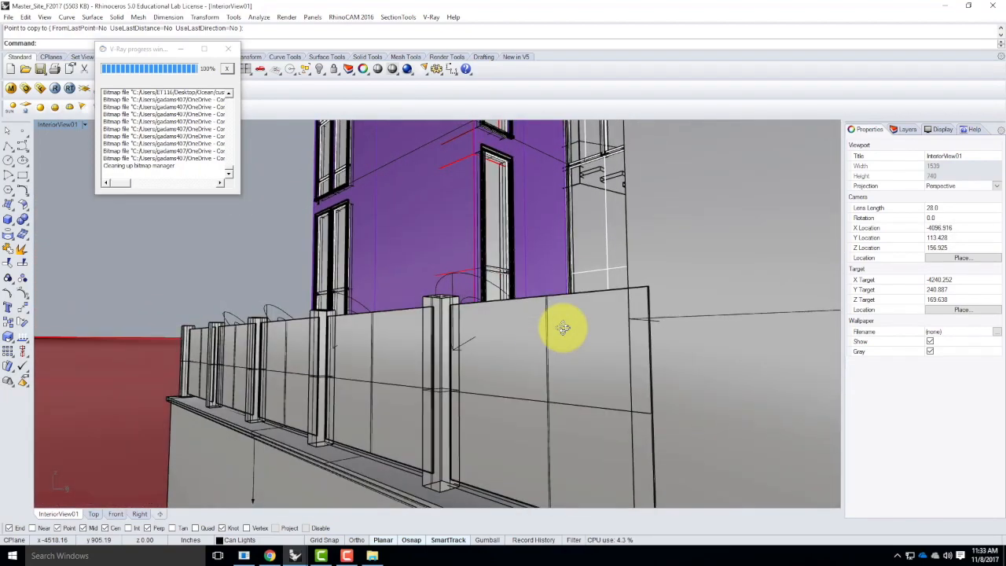
scroll(495, 357, down, 3)
right_drag(343, 303, 531, 276)
scroll(530, 272, down, 5)
right_drag(562, 371, 520, 318)
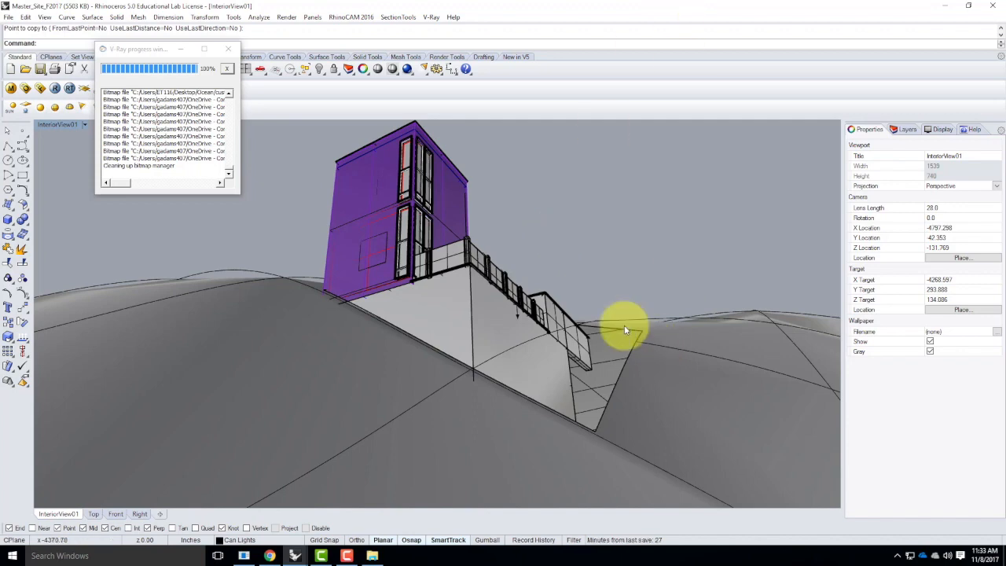
Examine the house from above, around to the upper roof deck side.
scroll(440, 263, down, 4)
right_drag(540, 204, 534, 301)
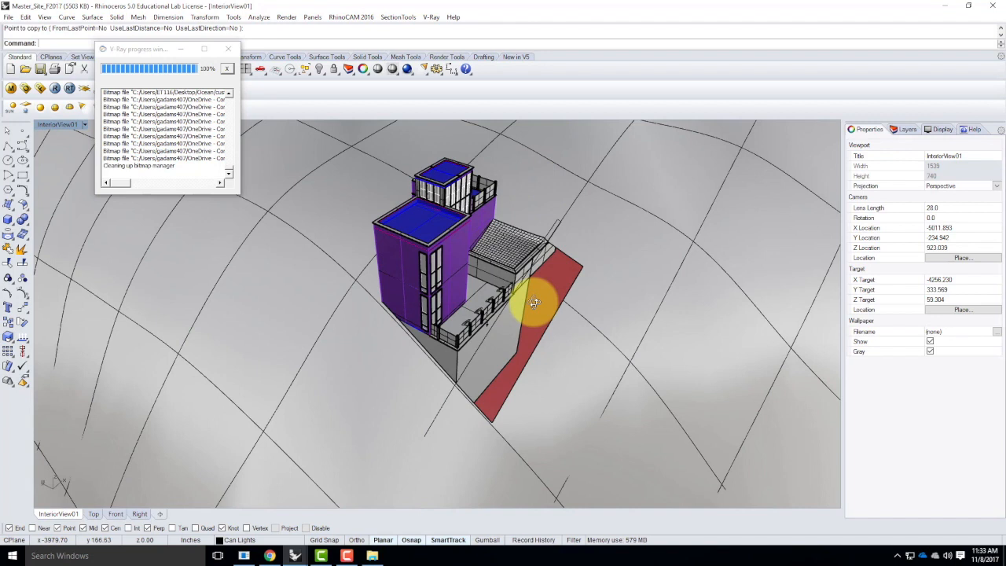
scroll(441, 262, up, 3)
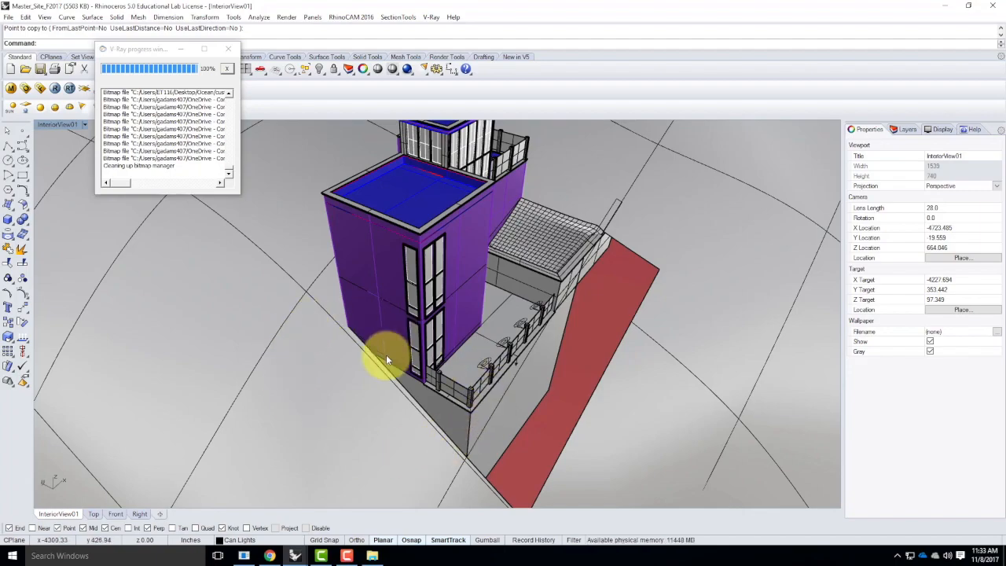
right_drag(581, 300, 359, 310)
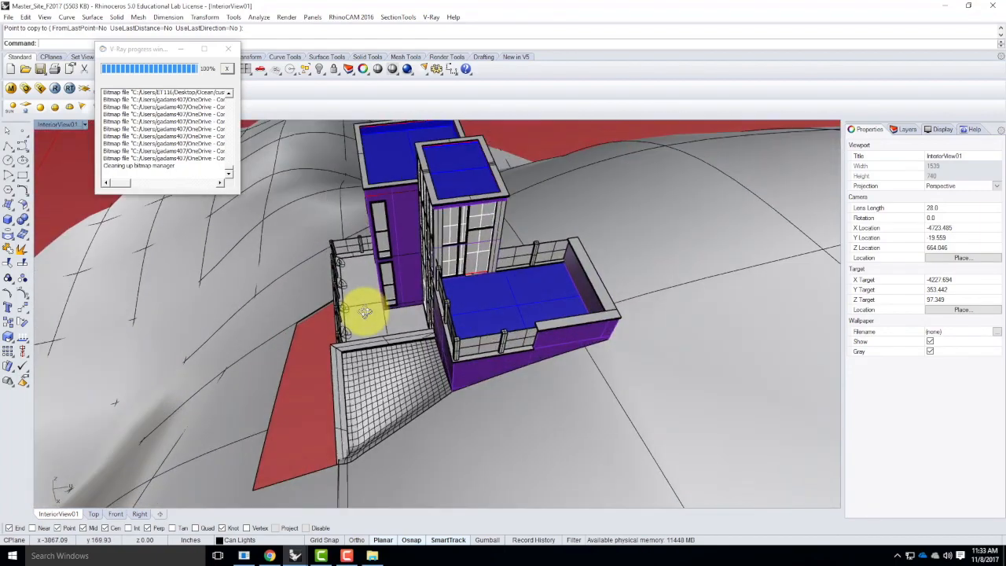
scroll(539, 268, up, 5)
scroll(183, 300, down, 6)
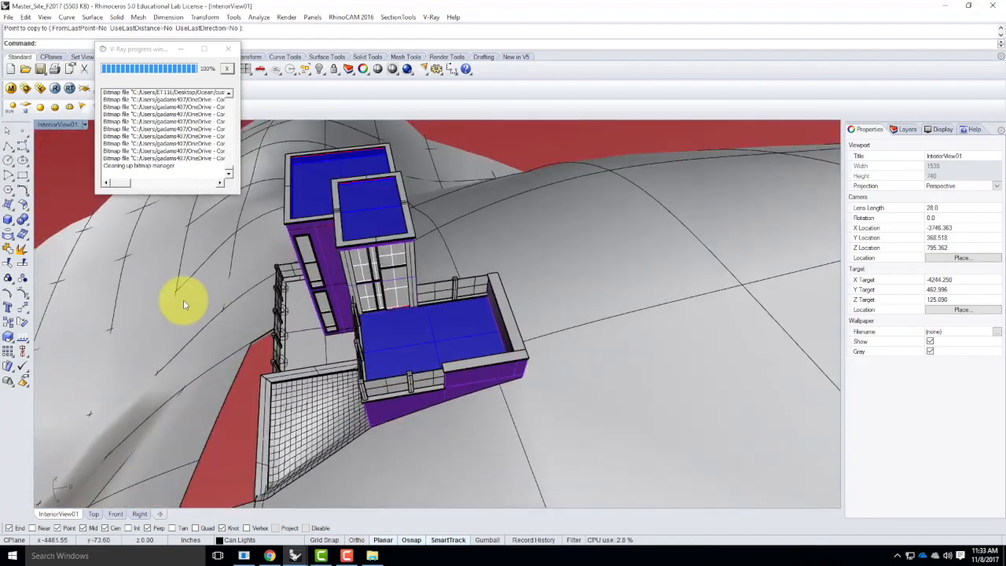
right_drag(183, 300, 362, 308)
right_drag(637, 297, 562, 281)
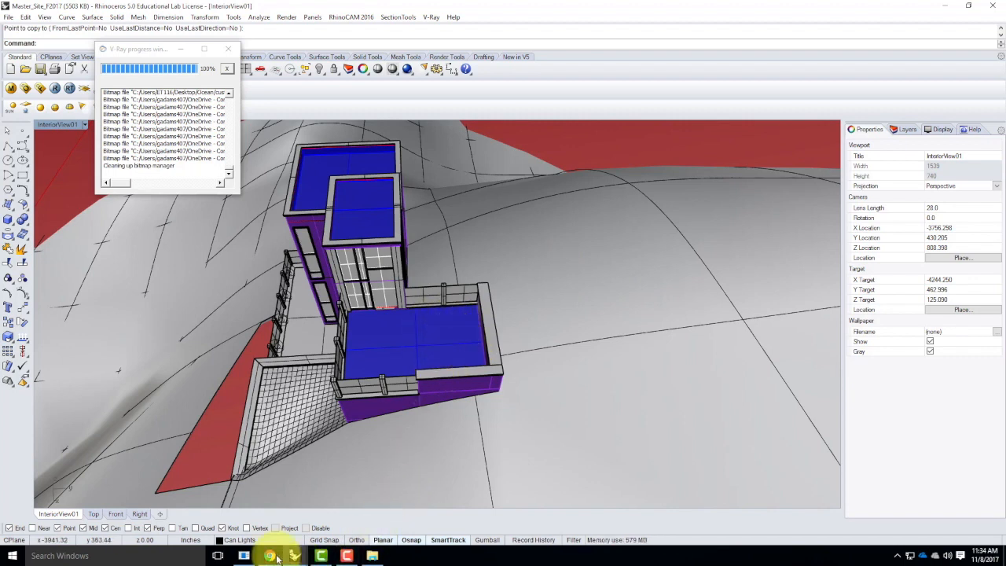
Switch to the RetreatBase_F2017 model and examine its upper roof deck and the parapet corner.
mouse_move(297, 556)
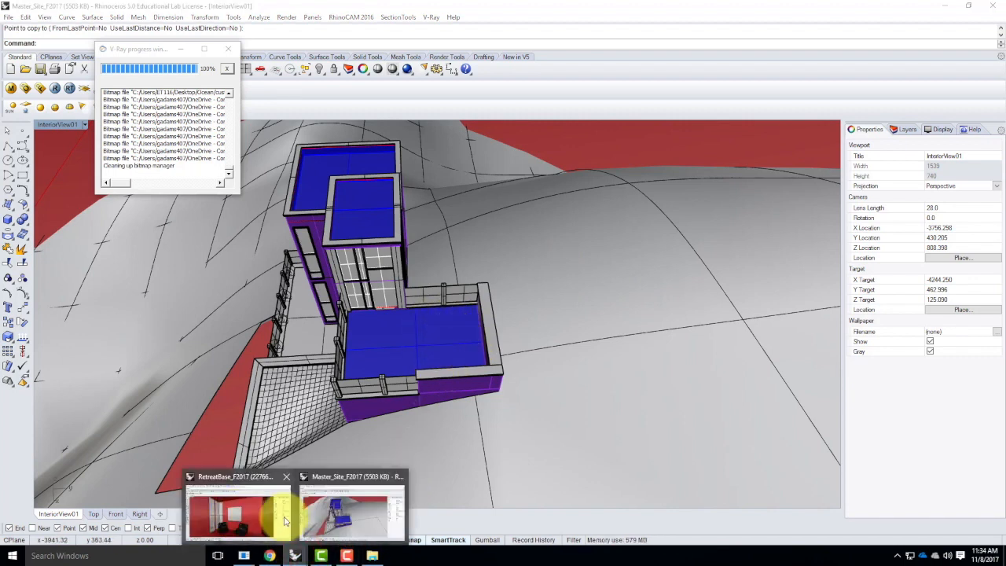
click(242, 518)
scroll(350, 301, down, 7)
right_drag(482, 283, 360, 344)
scroll(417, 338, down, 10)
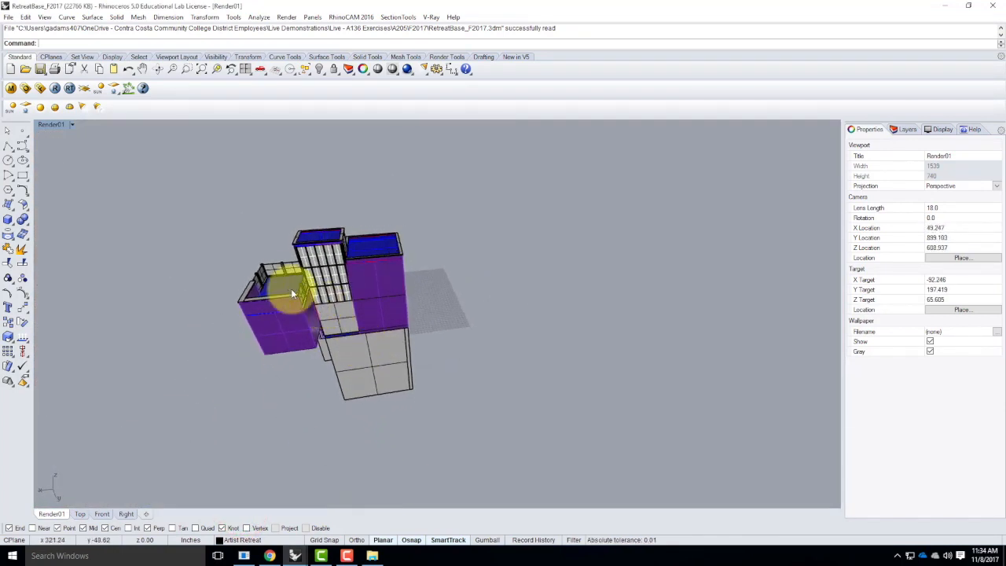
scroll(242, 277, up, 3)
scroll(236, 277, up, 3)
right_drag(233, 281, 316, 300)
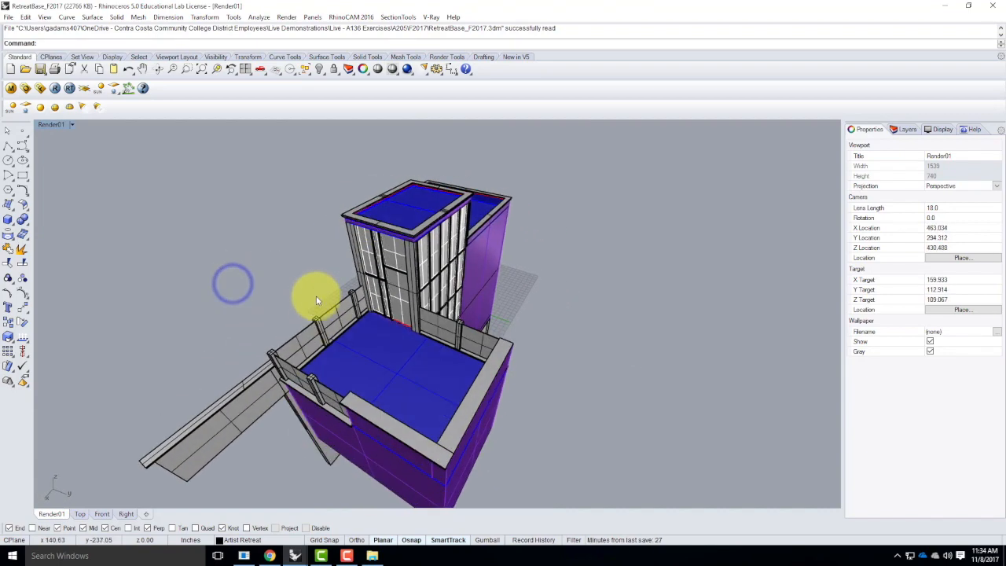
scroll(452, 355, down, 3)
right_drag(440, 381, 478, 343)
scroll(479, 343, up, 3)
scroll(460, 330, down, 3)
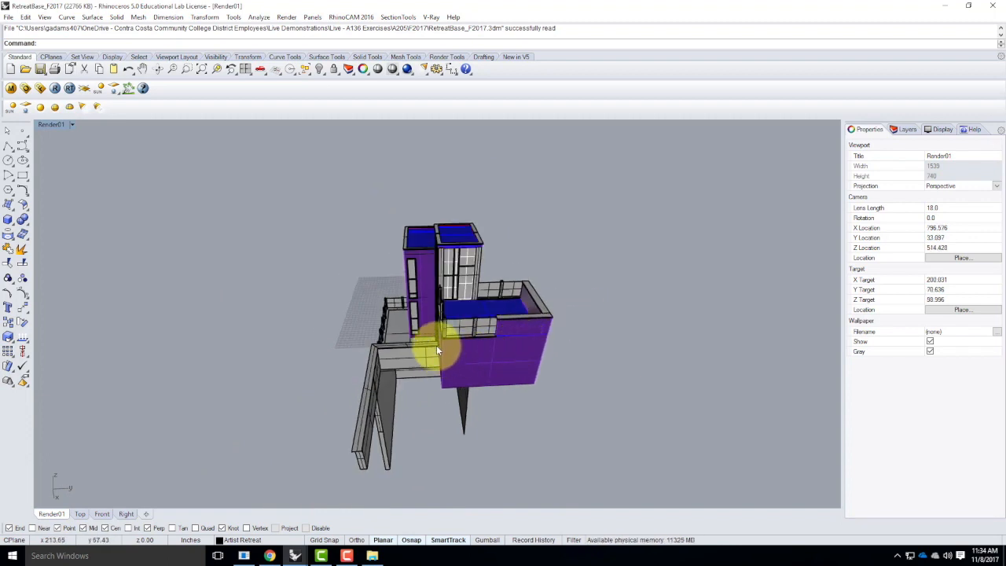
right_drag(416, 337, 461, 354)
right_drag(546, 300, 514, 309)
scroll(551, 335, up, 3)
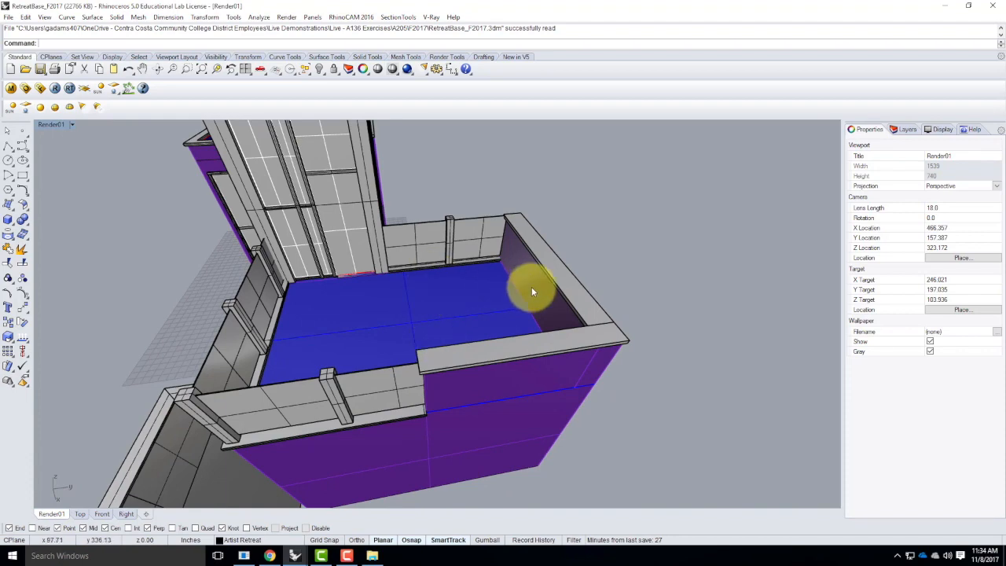
right_drag(470, 289, 578, 268)
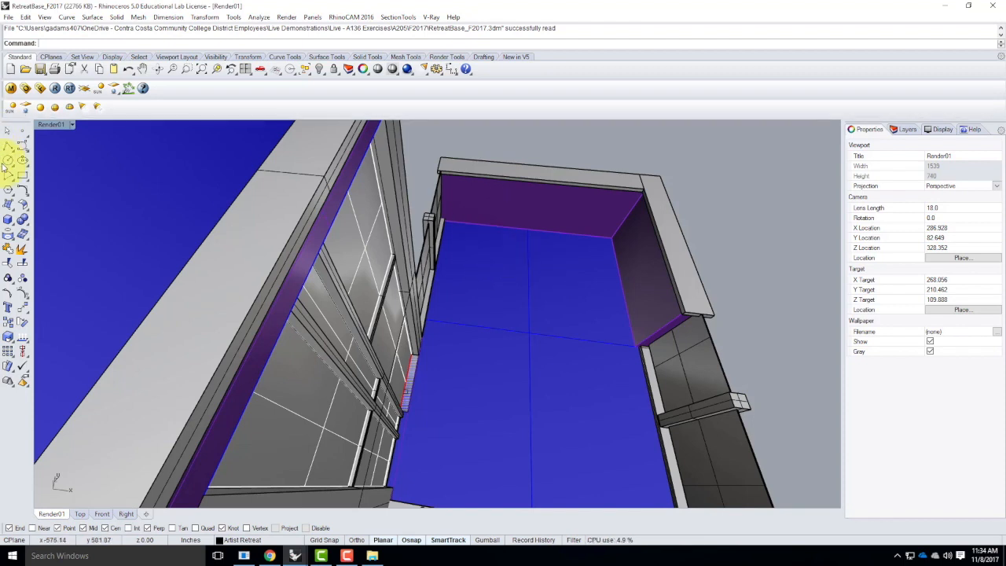
Draw a box on the roof deck from the parapet-side floor edge's midpoint to the side parapet's end, as high as the parapet's inner top.
click(8, 204)
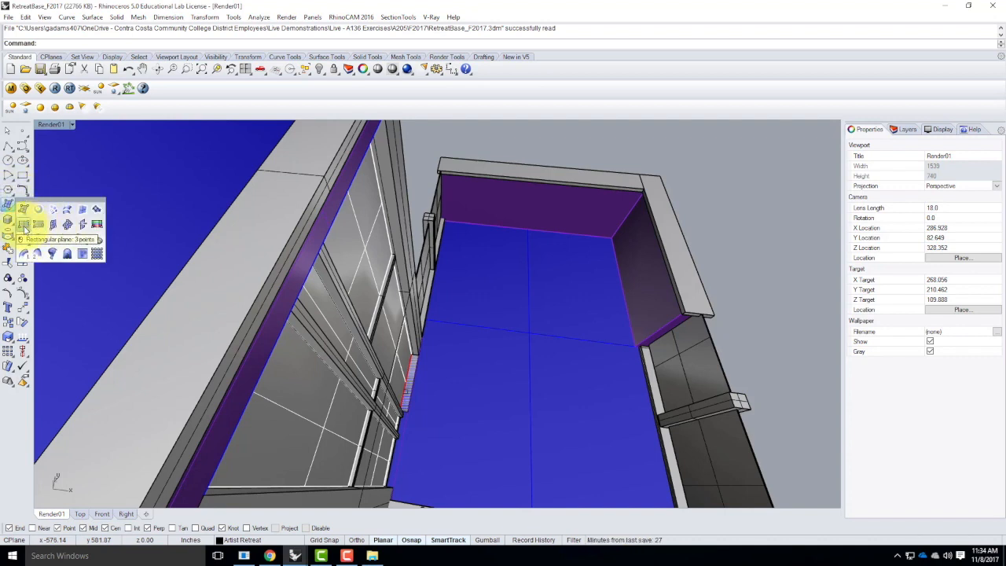
click(8, 218)
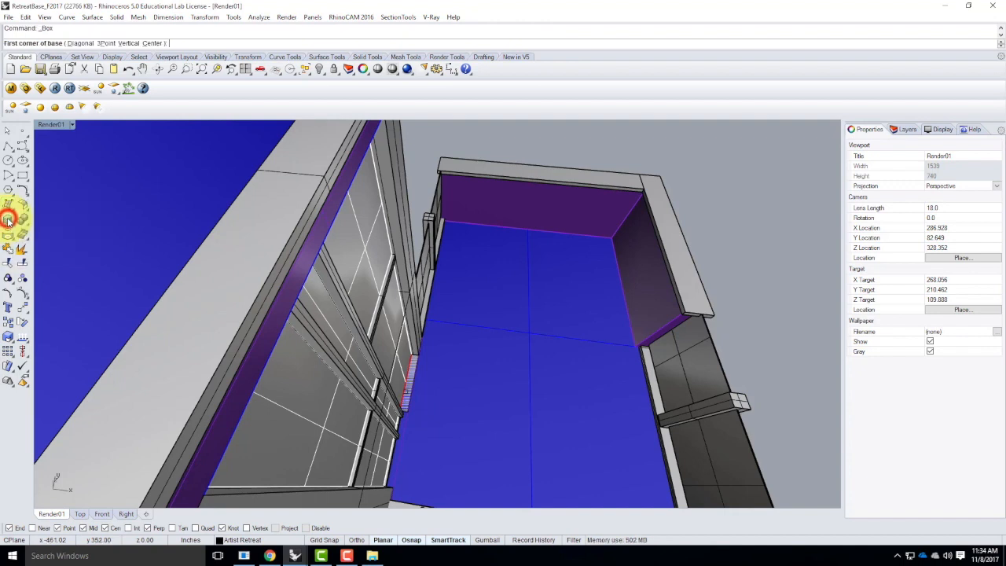
click(528, 229)
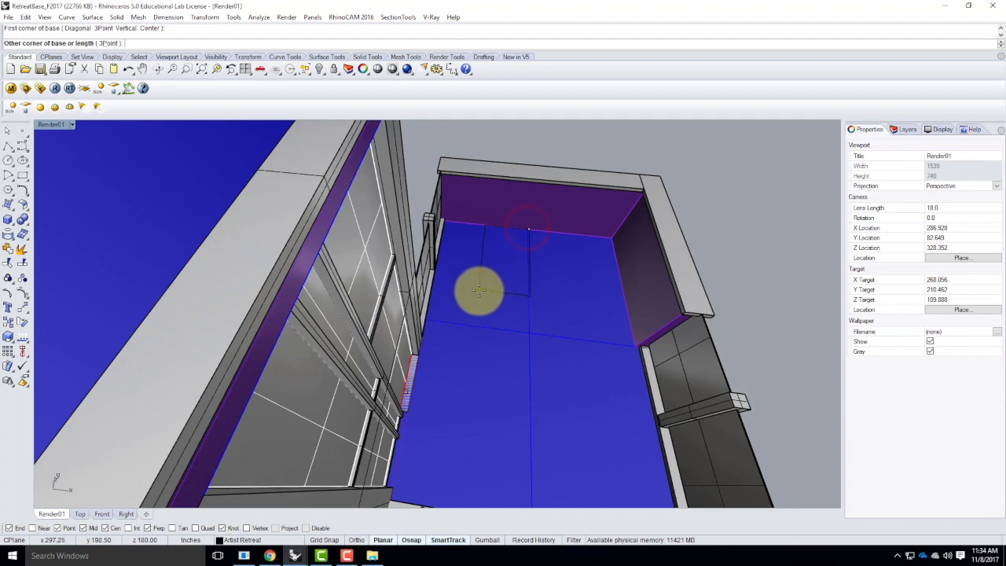
scroll(458, 270, down, 2)
right_drag(530, 269, 487, 283)
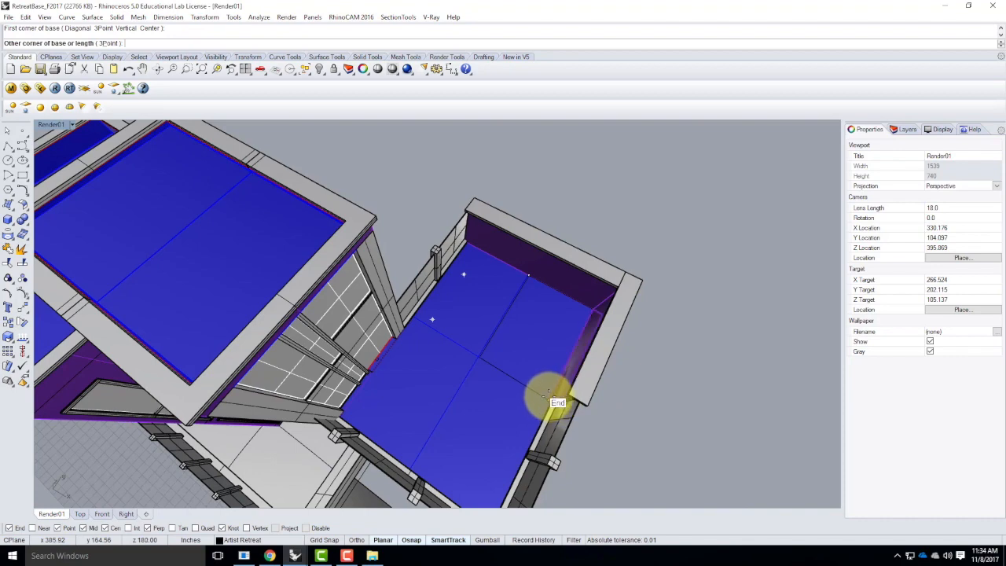
scroll(548, 393, up, 3)
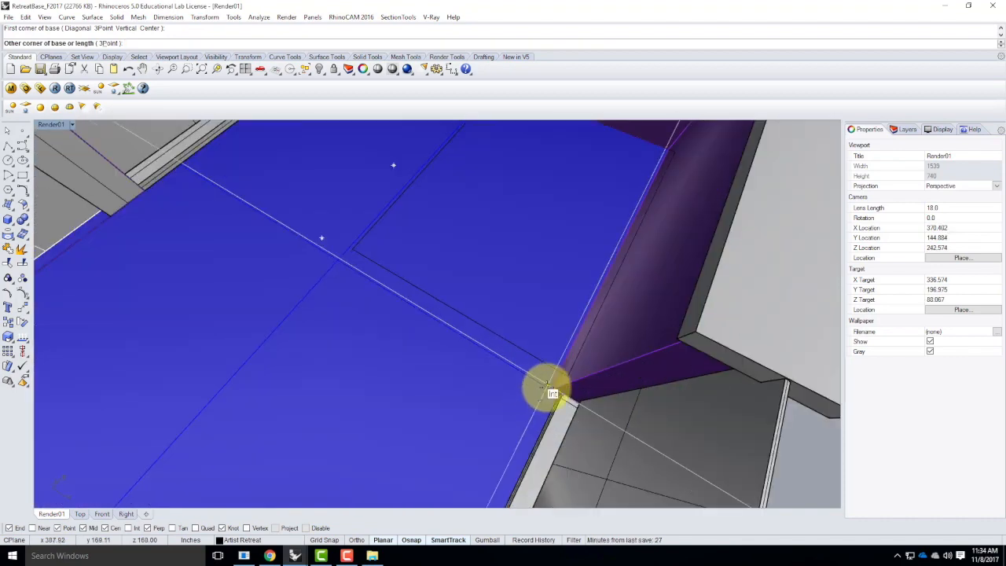
click(542, 389)
scroll(523, 386, down, 4)
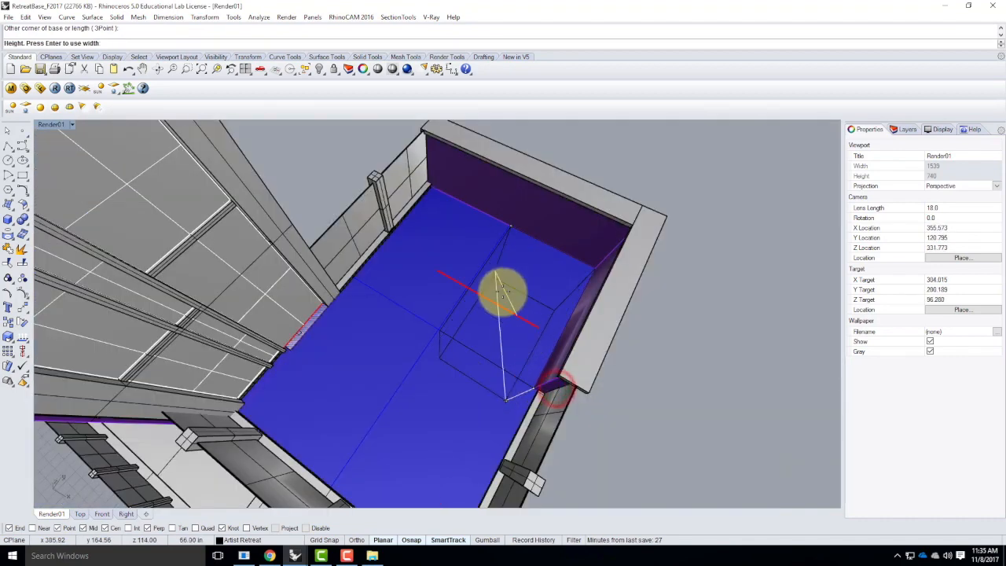
scroll(628, 201, up, 4)
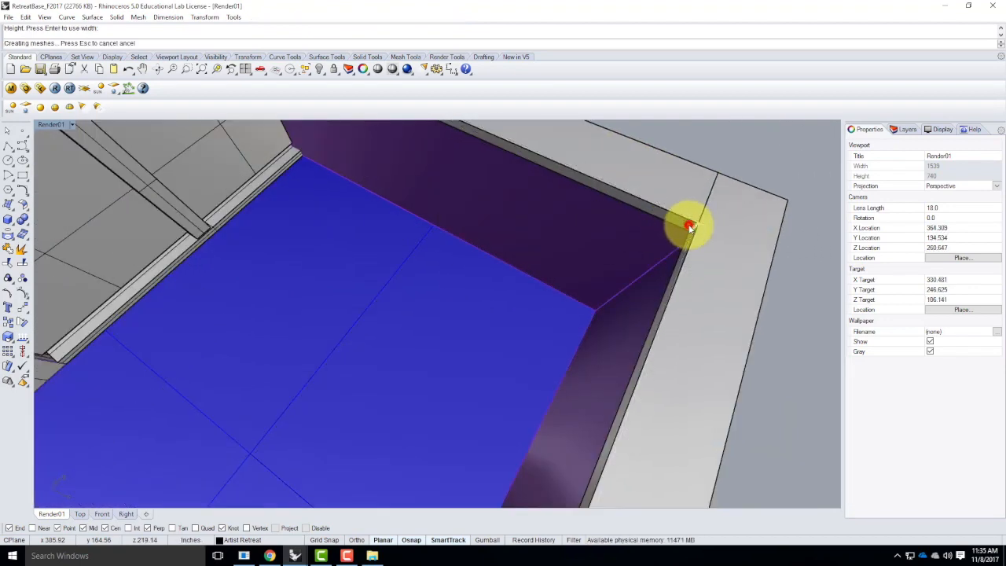
click(689, 226)
scroll(606, 285, down, 4)
Scale the roof deck box in one direction to a 1' thickness, keeping its mid-deck side fixed, to form a thin wall.
click(610, 287)
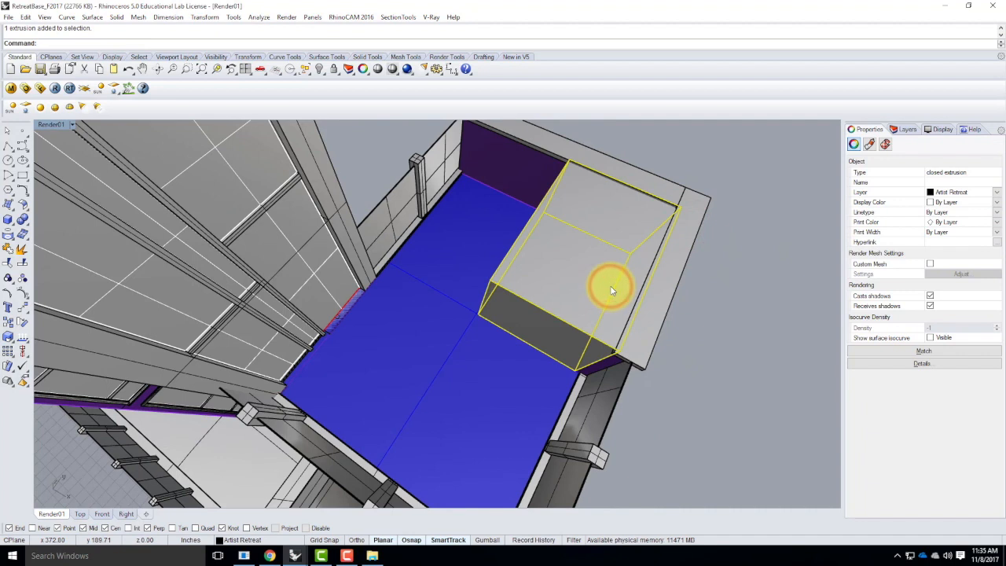
text(Scale2)
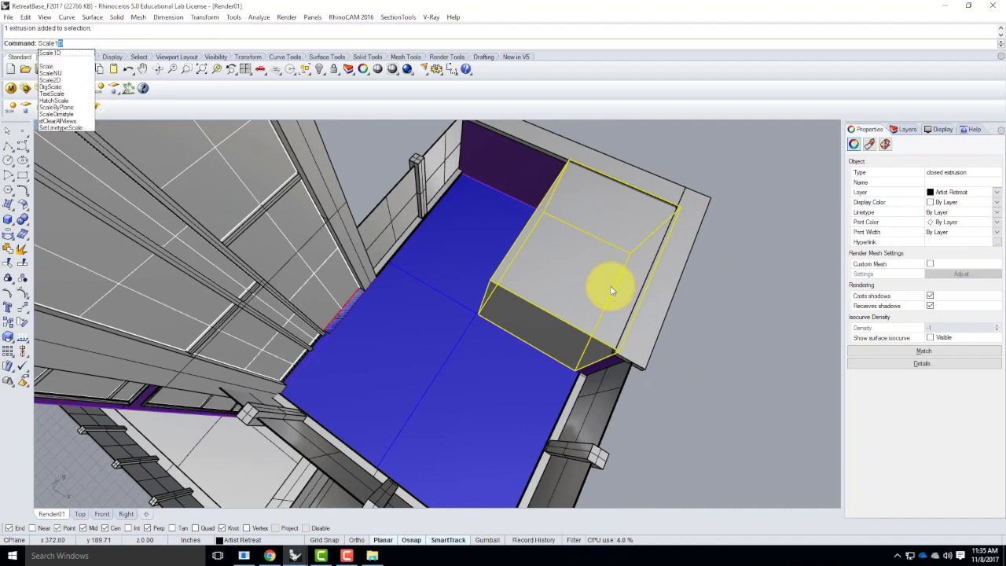
key(BackSpace)
text(1D)
key(Return)
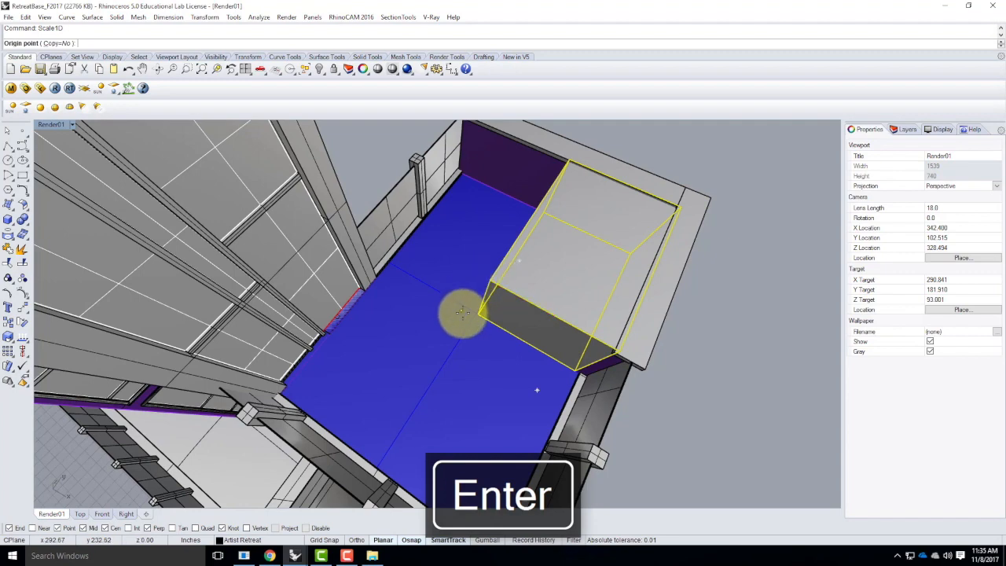
right_drag(463, 314, 537, 314)
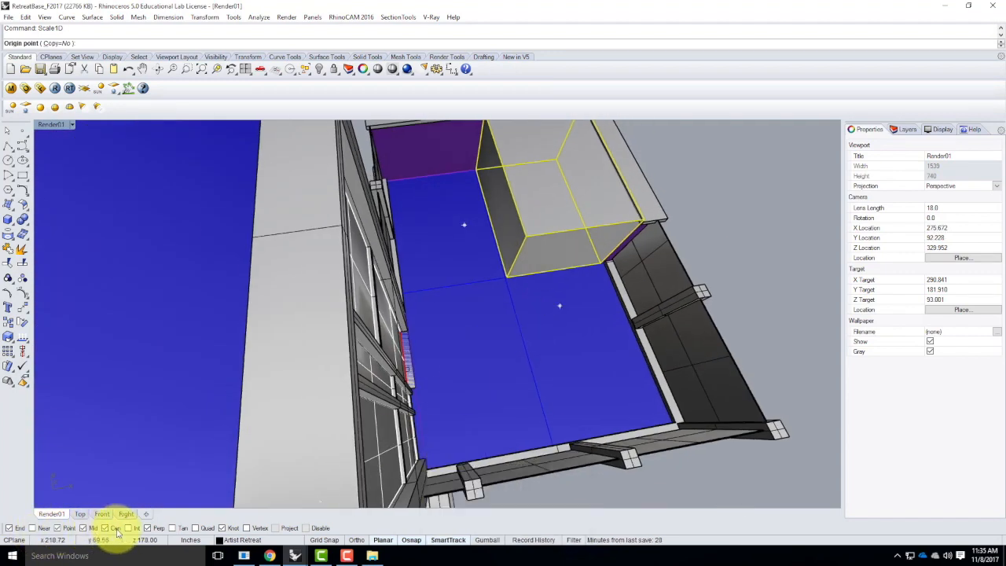
scroll(623, 213, up, 4)
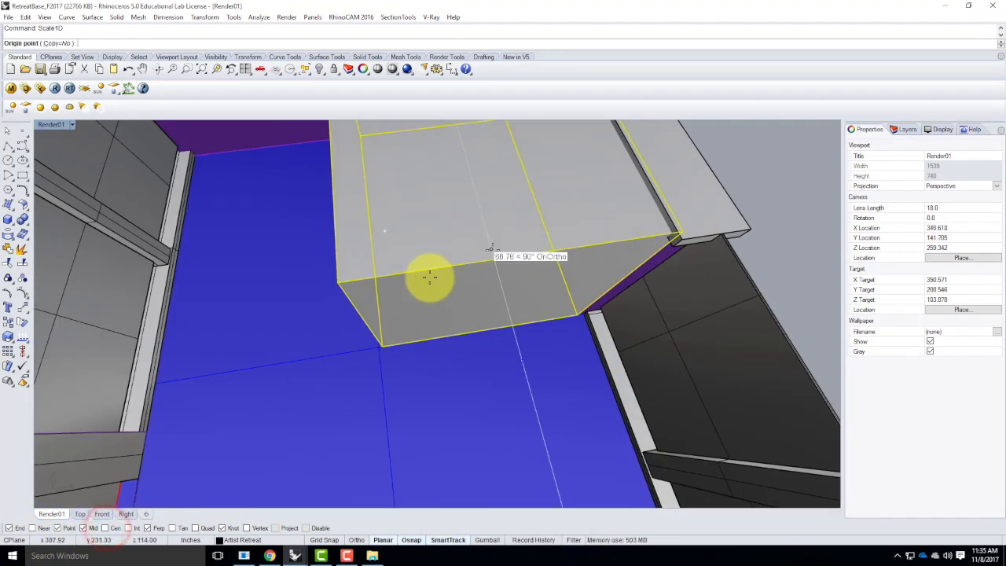
click(337, 280)
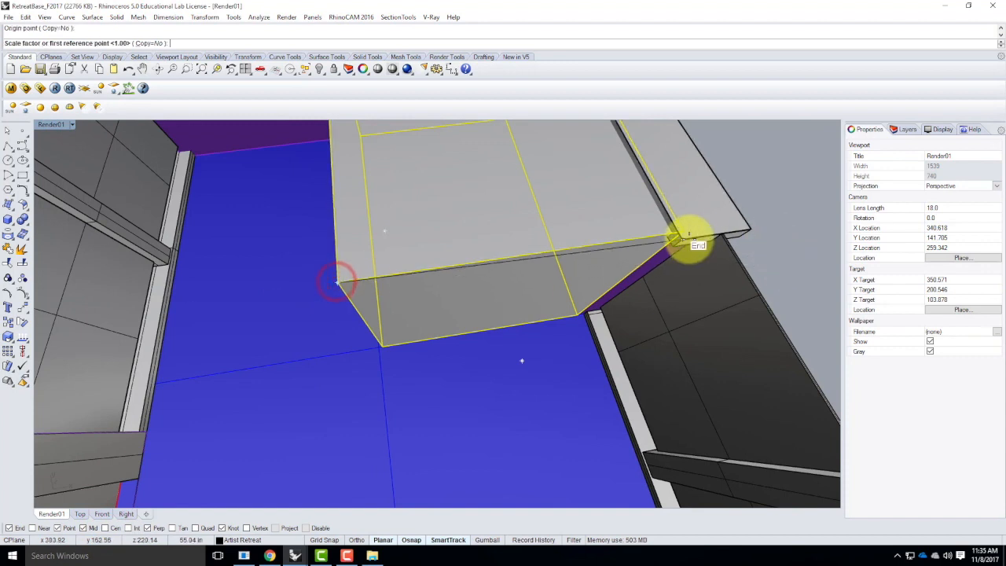
click(686, 233)
text(1)
key(Return)
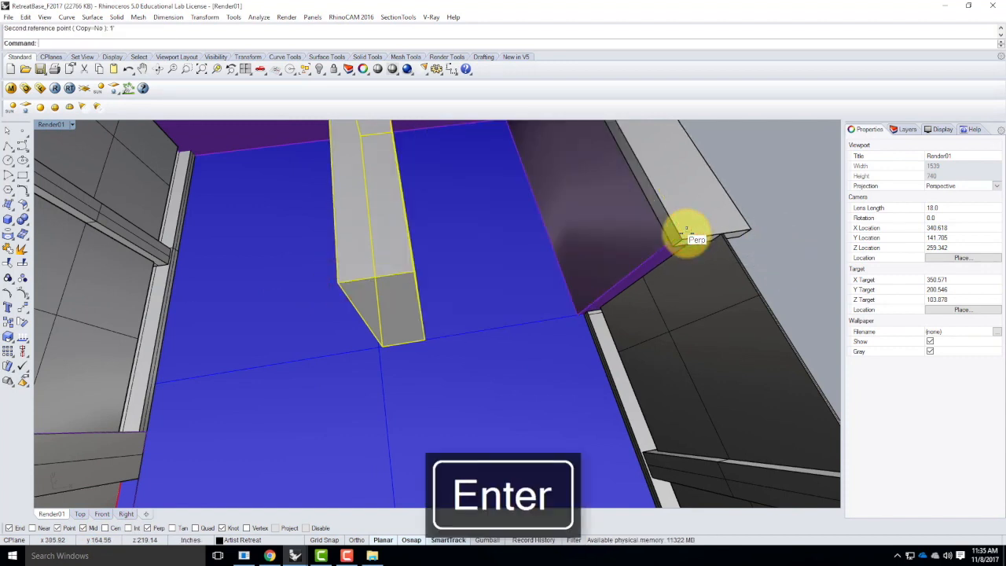
Measure the distance from the thin wall's top end corner across to the side parapet.
scroll(511, 320, down, 5)
scroll(478, 191, up, 5)
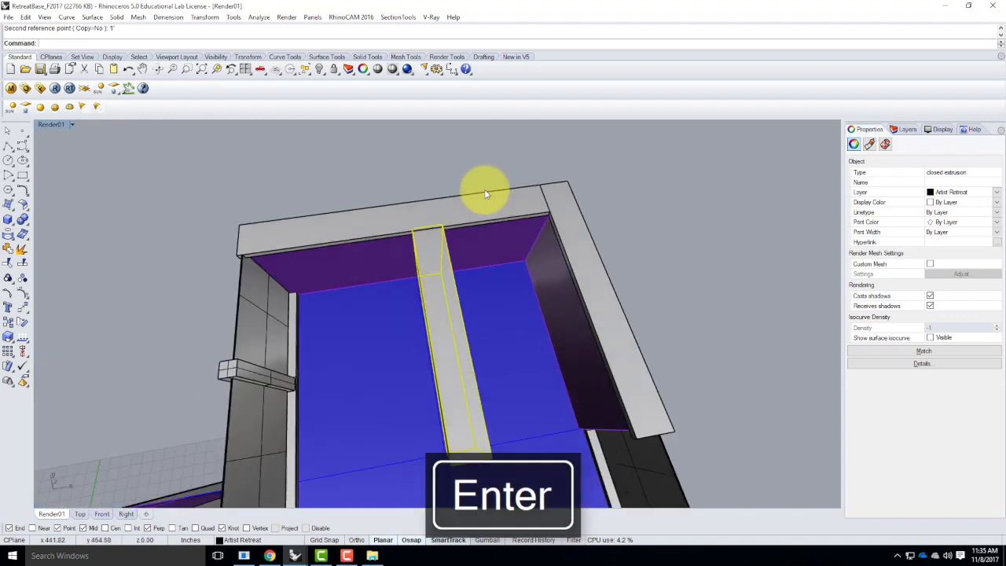
key(Escape)
right_drag(424, 313, 448, 268)
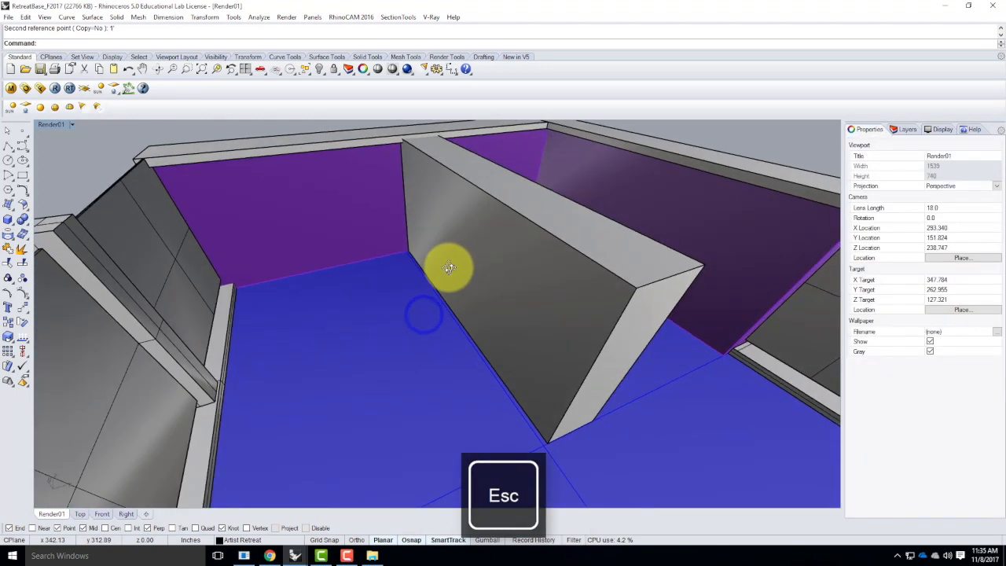
key(Return)
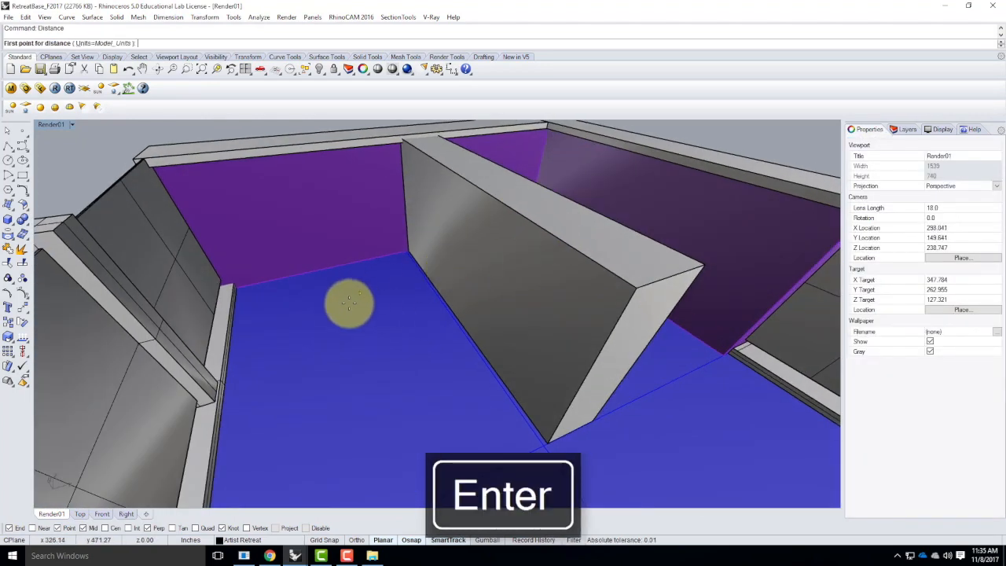
scroll(429, 300, down, 4)
click(428, 299)
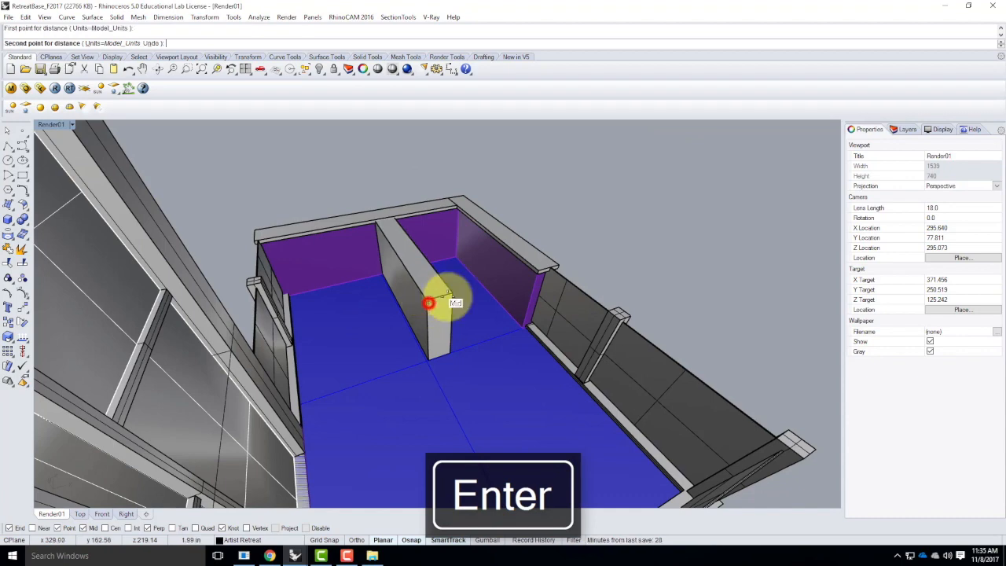
scroll(531, 272, up, 5)
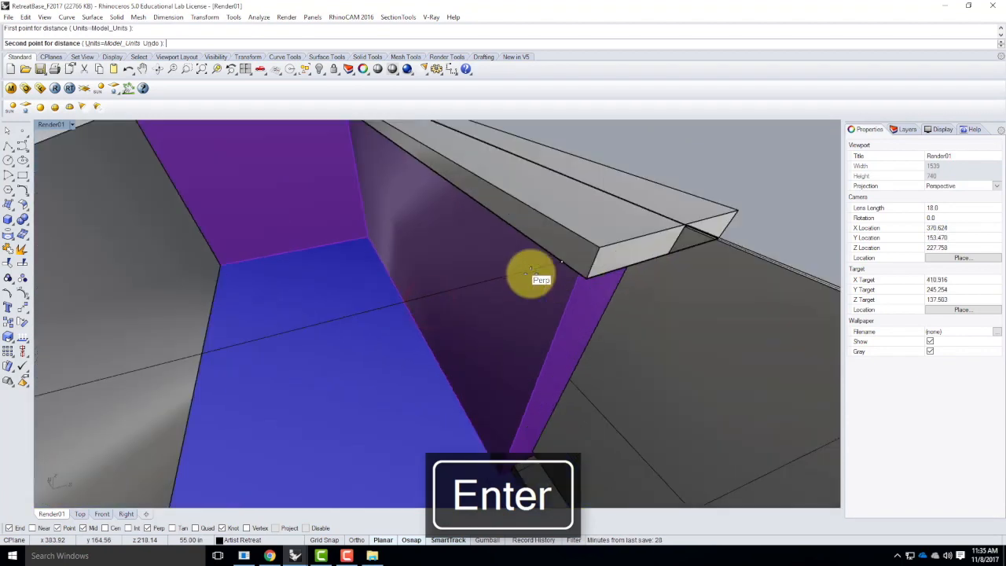
click(587, 257)
scroll(726, 297, down, 4)
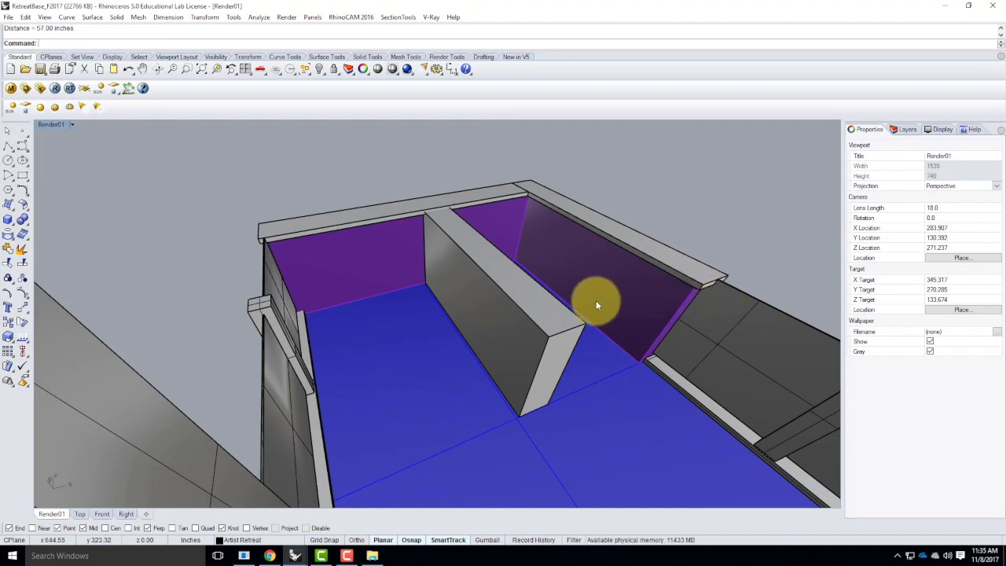
Move the 1' thick wall by its bottom corner at the parapet to the deck edge opposite the side parapet.
key(Escape)
click(511, 305)
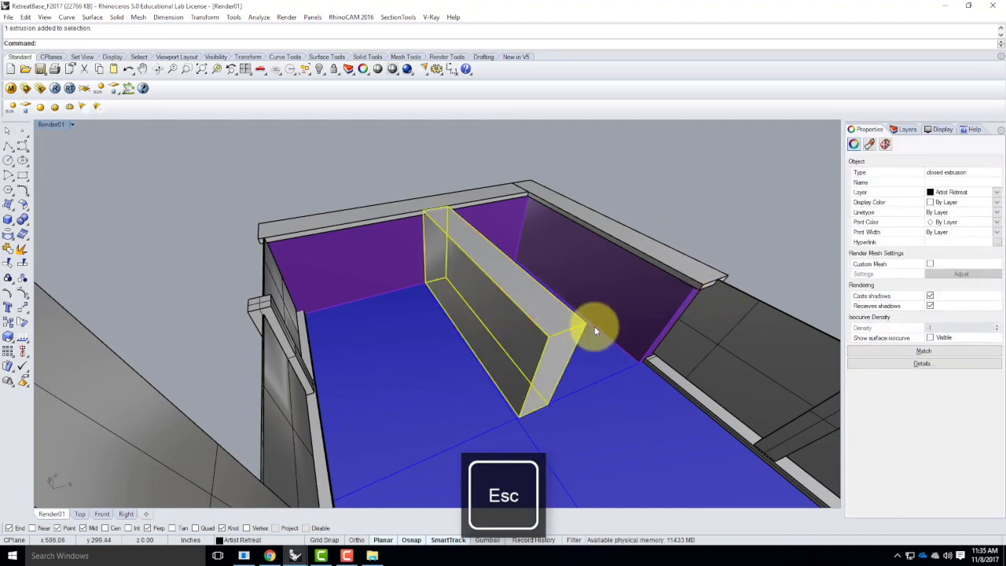
text(move)
key(Return)
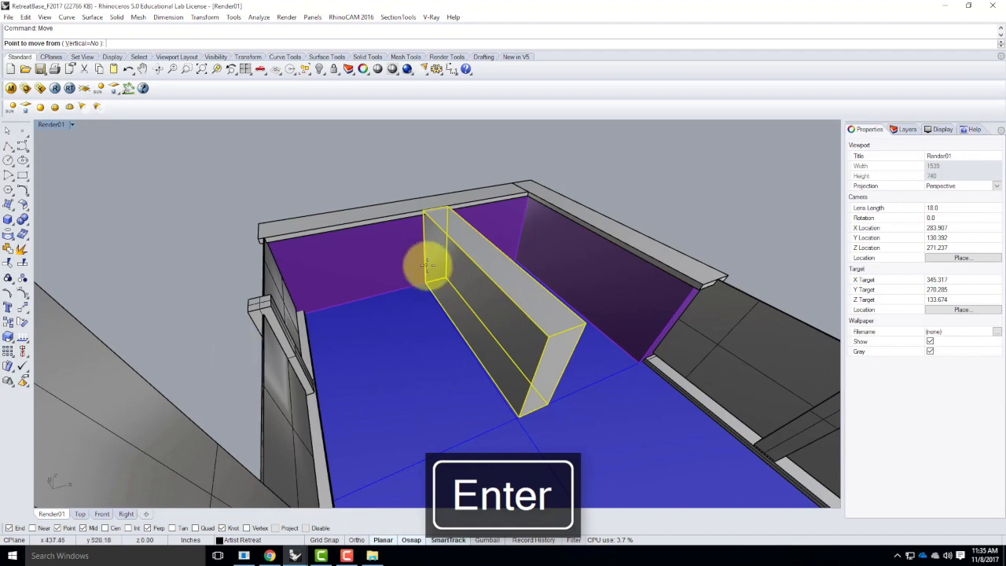
click(425, 279)
right_drag(275, 297, 467, 354)
scroll(471, 381, up, 4)
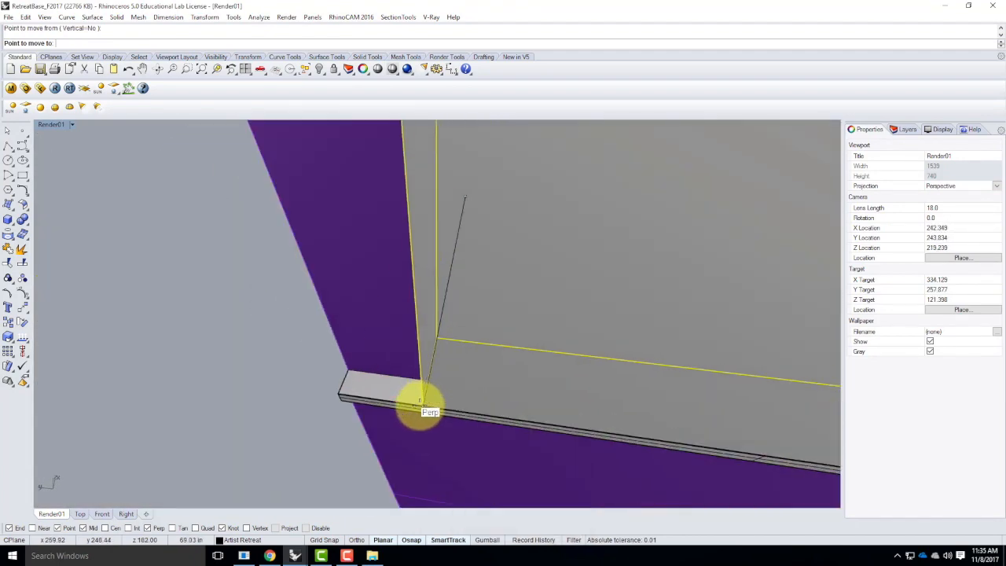
click(428, 385)
scroll(329, 405, down, 5)
right_drag(495, 384, 272, 308)
key(Escape)
scroll(329, 312, up, 5)
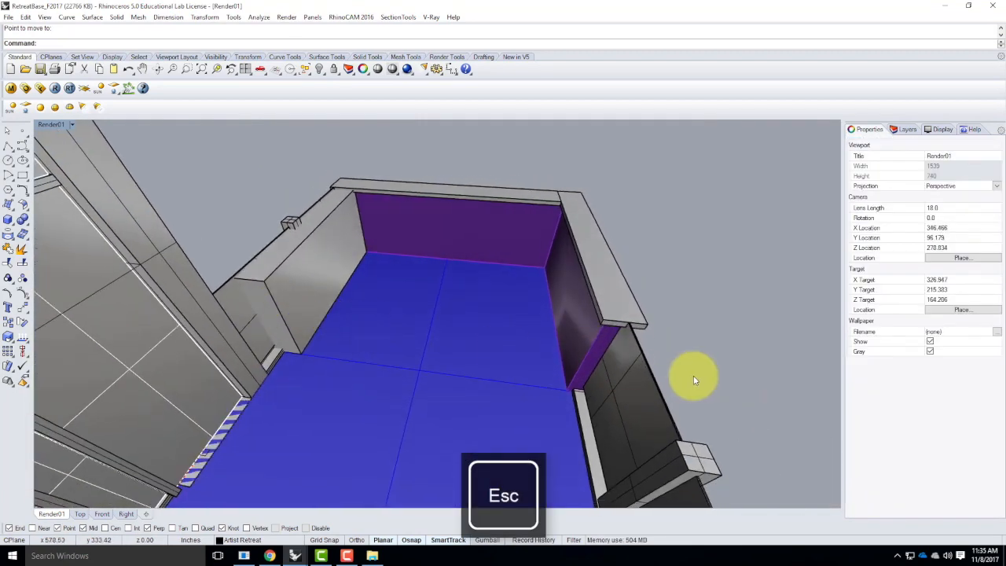
right_drag(609, 365, 472, 348)
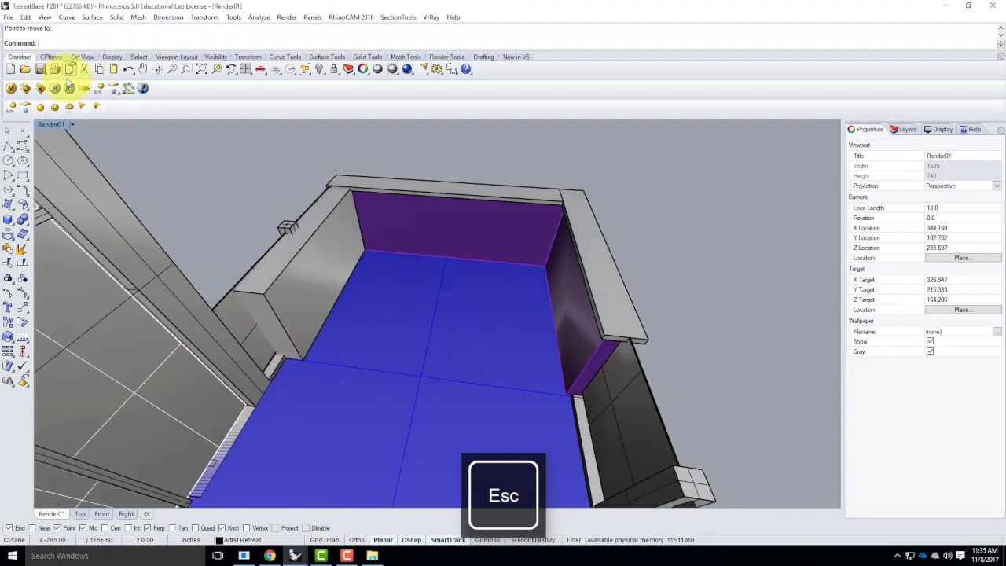
Draw a box from the moved wall's bottom end corner to the parapet's inner floor corner, as high as the wall's top.
click(11, 219)
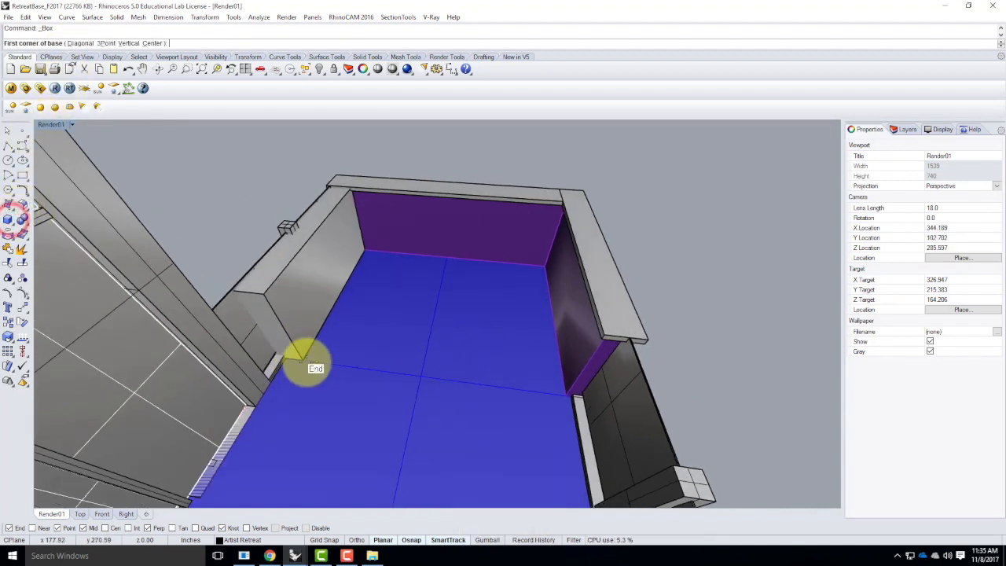
click(305, 363)
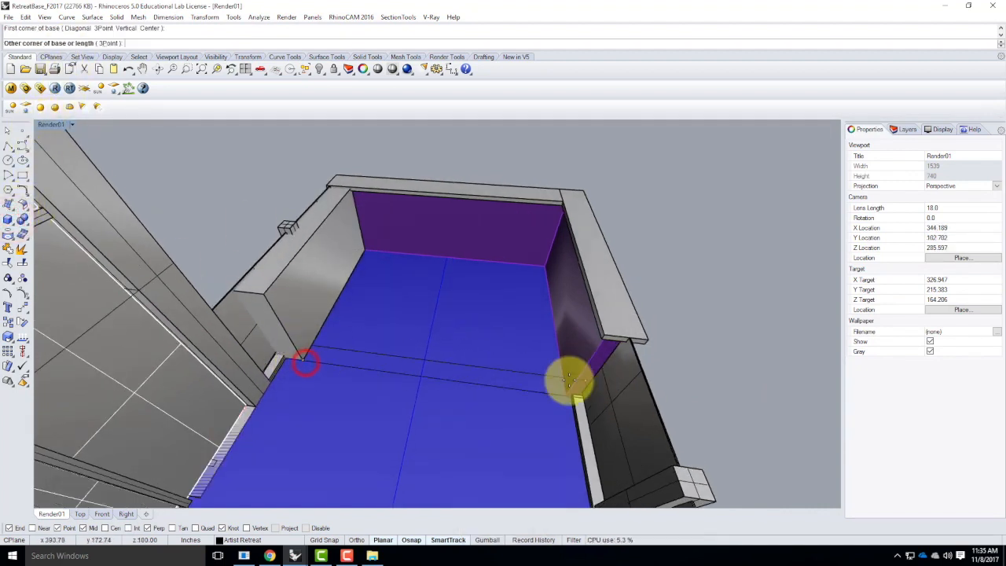
click(542, 260)
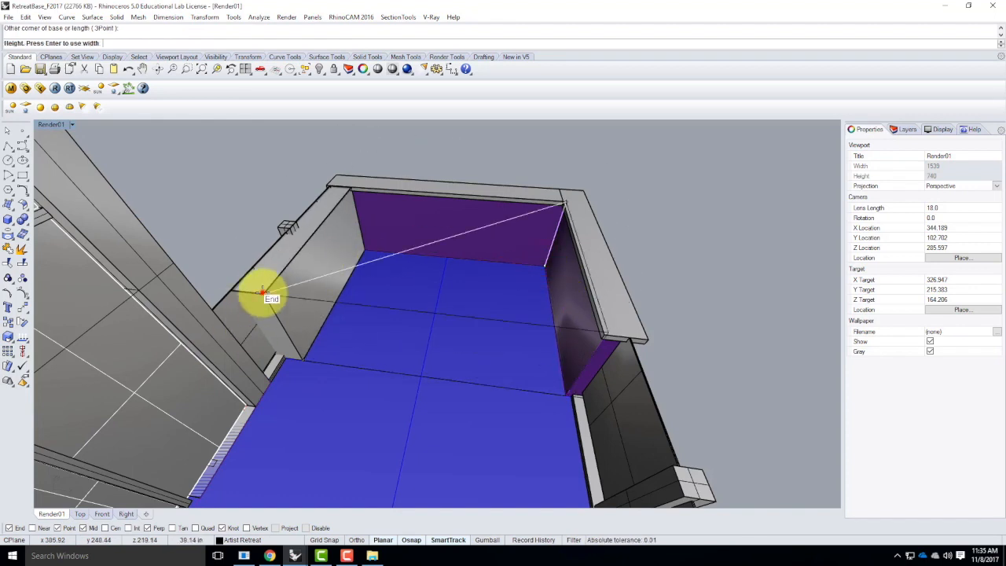
click(264, 293)
Scale the new box in one direction to a 1' thickness, keeping its open-deck side fixed, to close off the enclosure.
click(429, 294)
text(Sca)
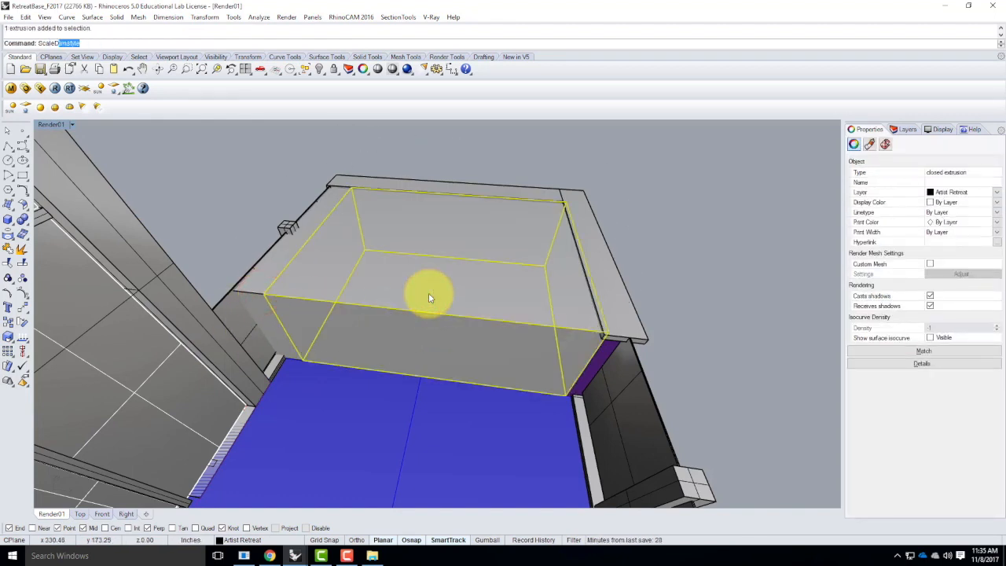
text(le)
key(BackSpace)
key(BackSpace)
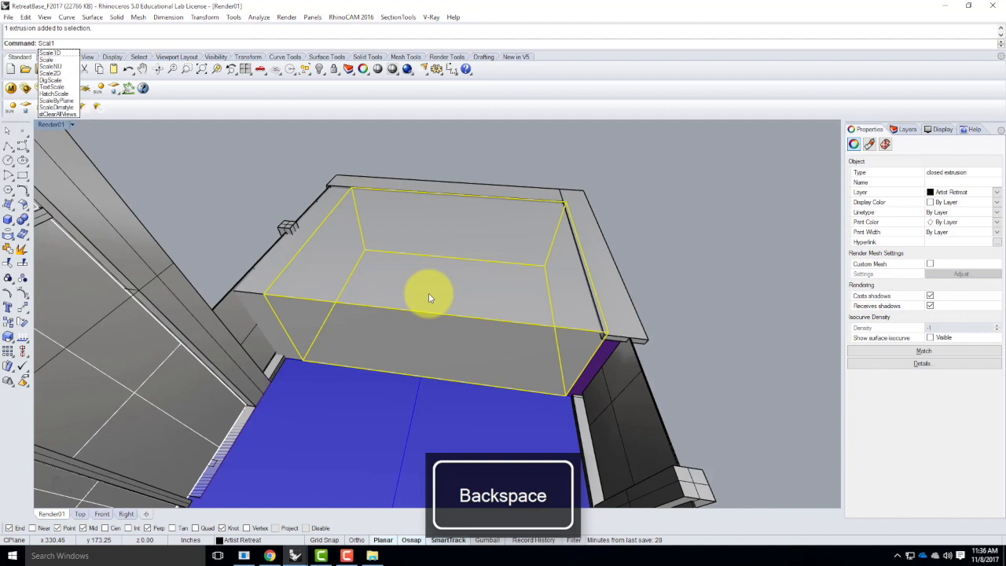
key(BackSpace)
text(e1D)
key(Return)
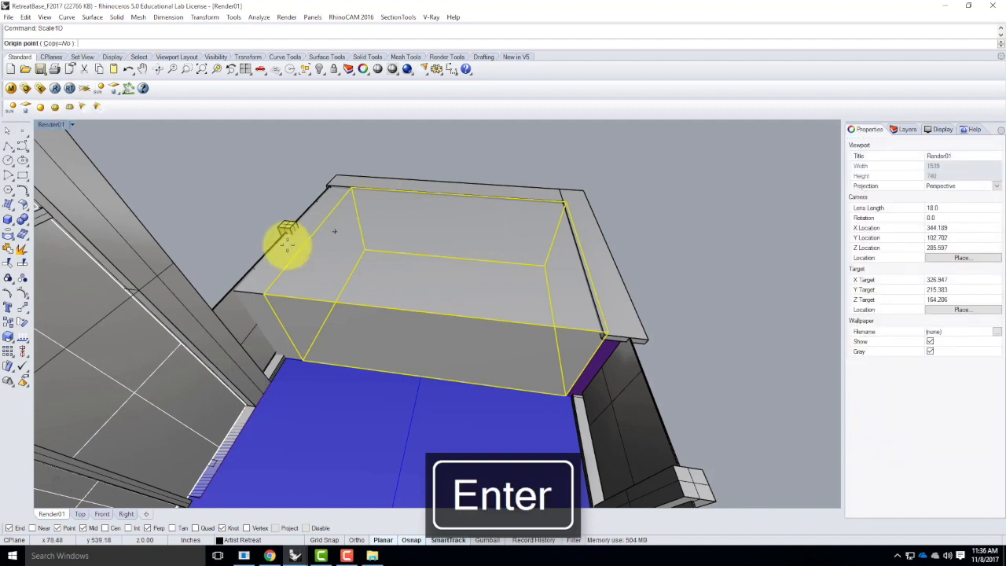
click(265, 295)
click(352, 187)
key(Return)
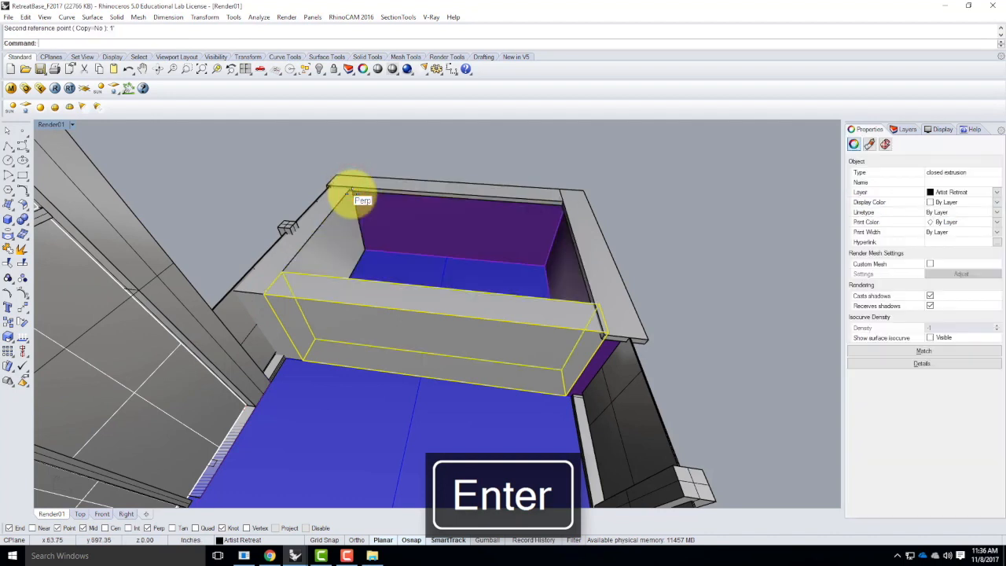
click(591, 165)
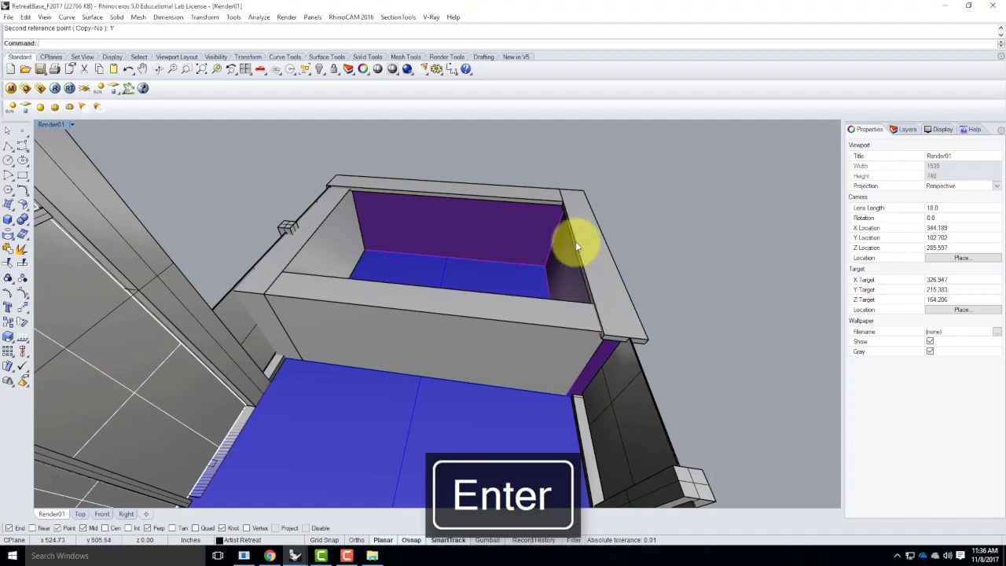
Copy the two parapet roof caps from their shared inner corner to the inner corner where the new walls meet.
click(521, 192)
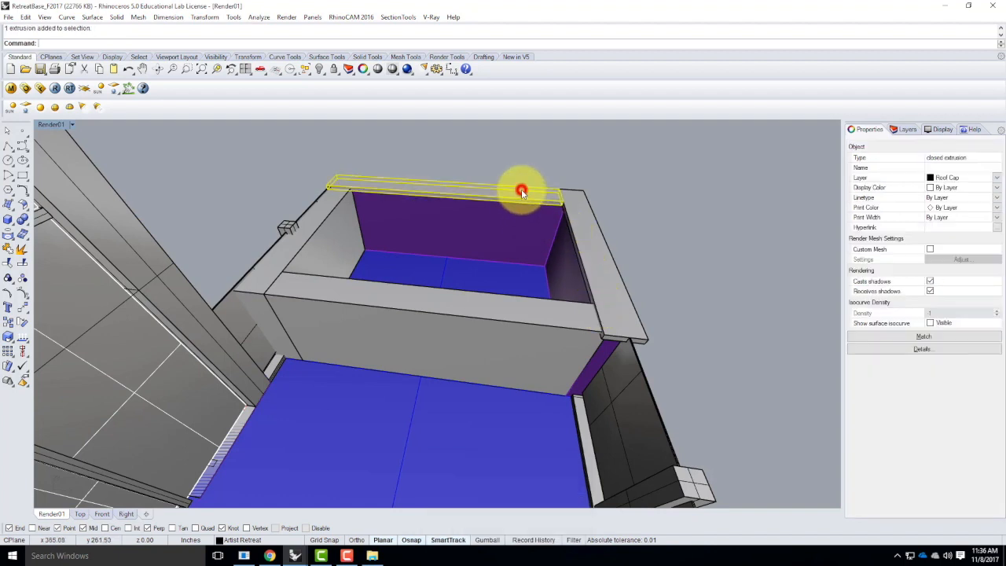
shift+click(579, 218)
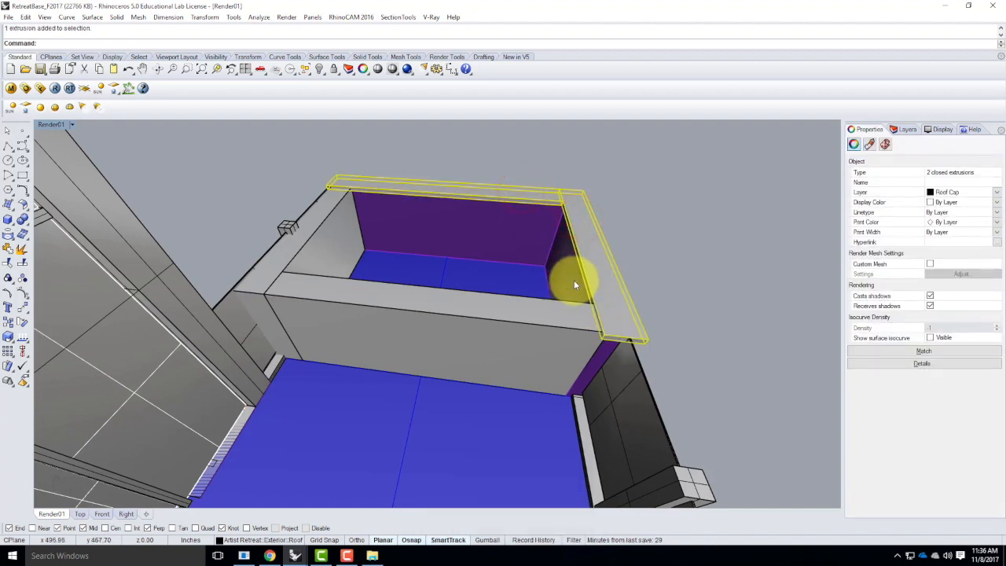
text(Cop)
key(Return)
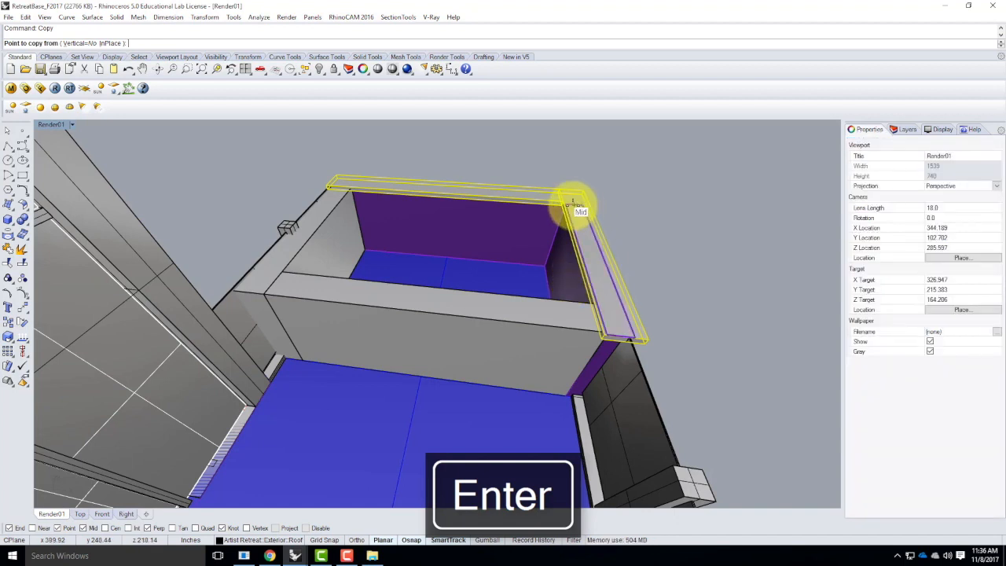
click(565, 203)
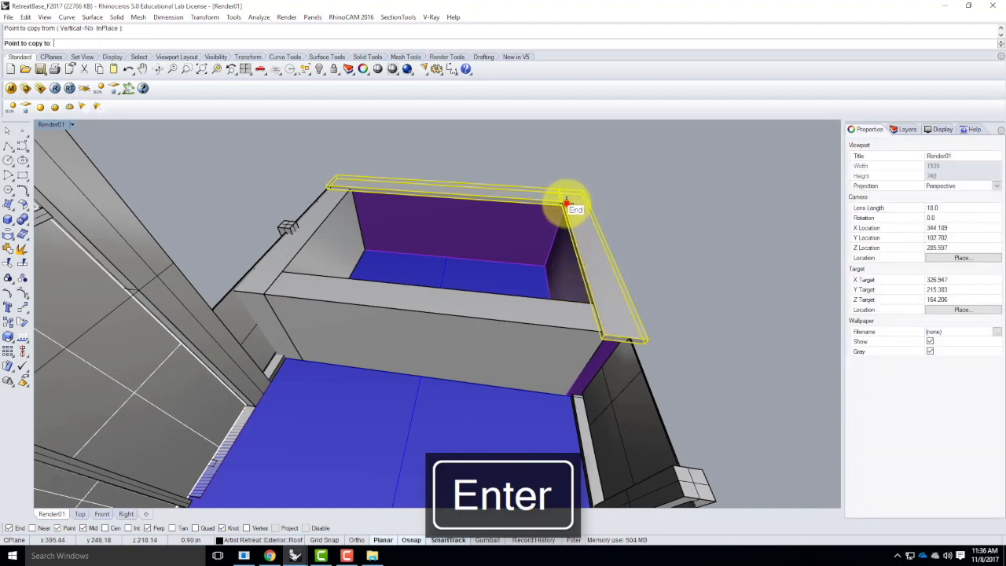
click(291, 271)
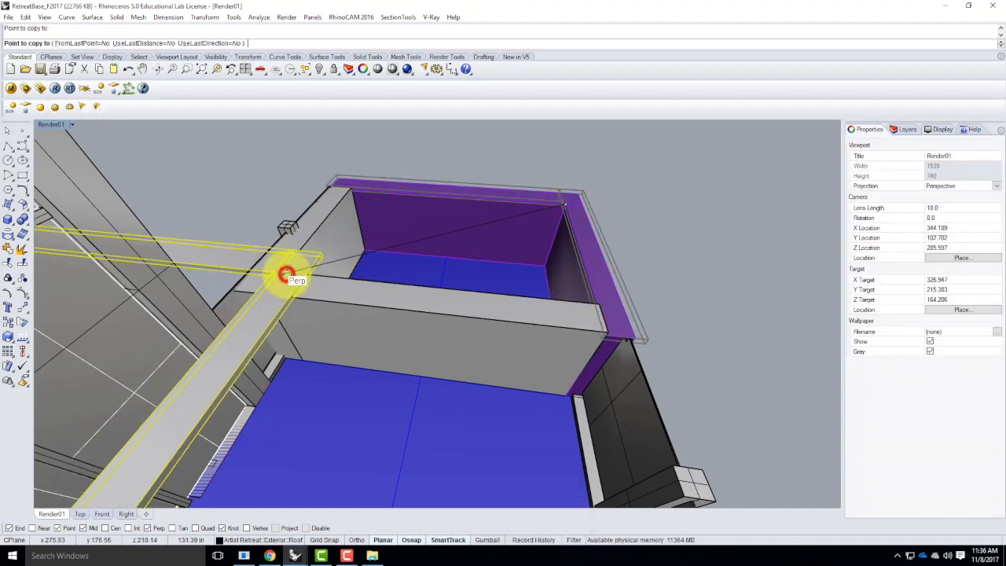
key(Escape)
Rotate the two copied roof caps half a turn about their shared inner corner, with Ortho on, to lie over the new walls.
click(220, 248)
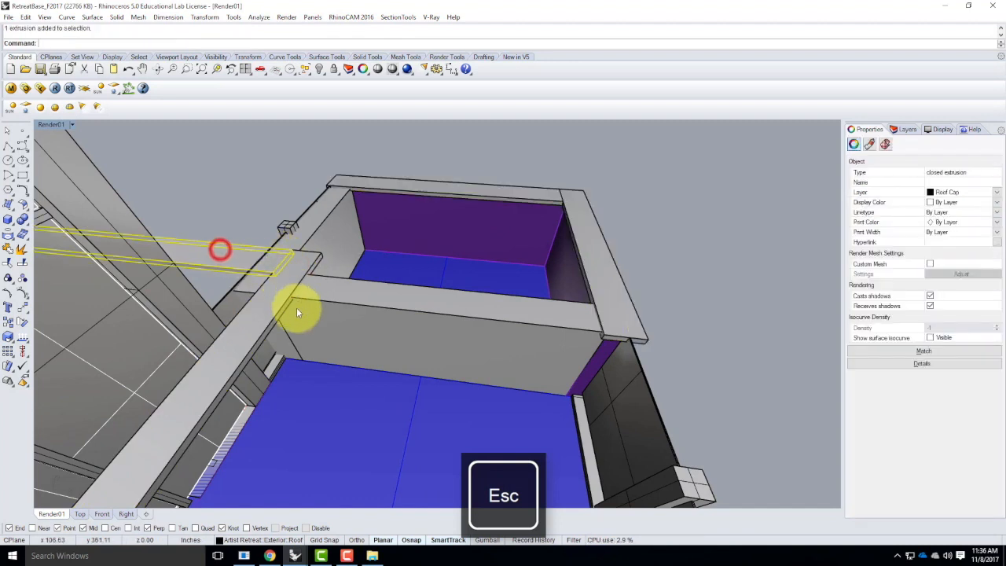
shift+click(252, 328)
text(rotate)
key(Return)
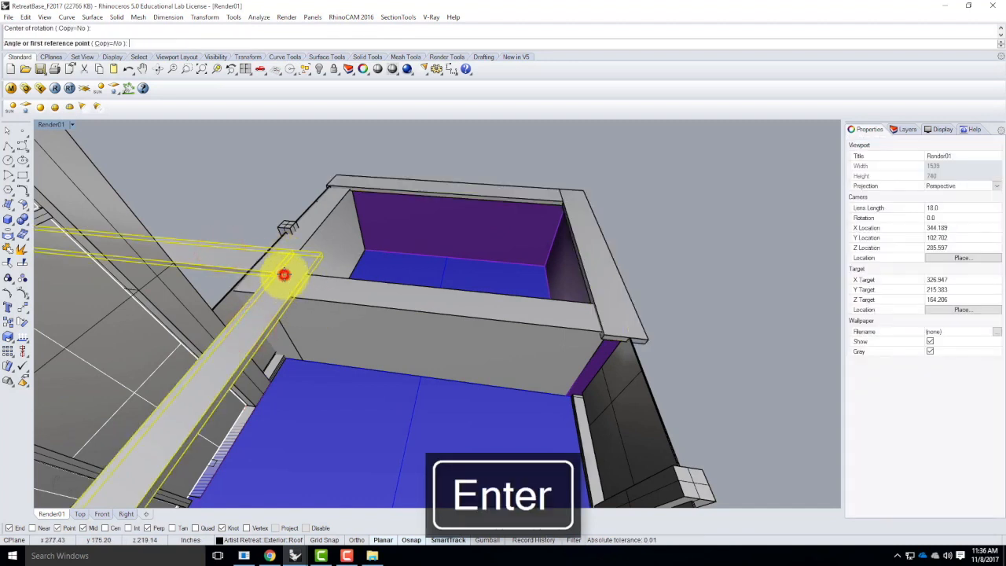
click(392, 142)
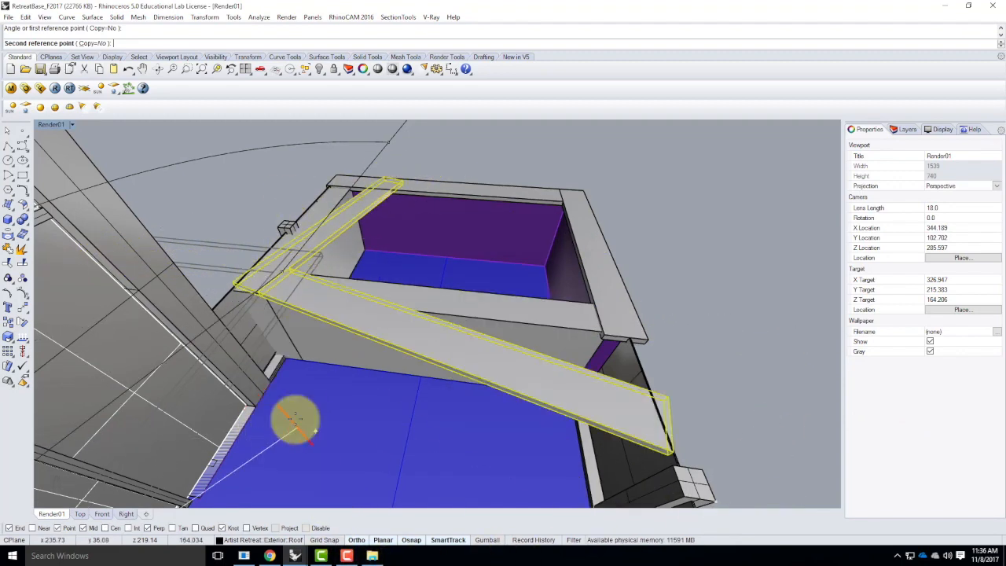
scroll(295, 419, down, 10)
click(356, 541)
scroll(200, 440, down, 3)
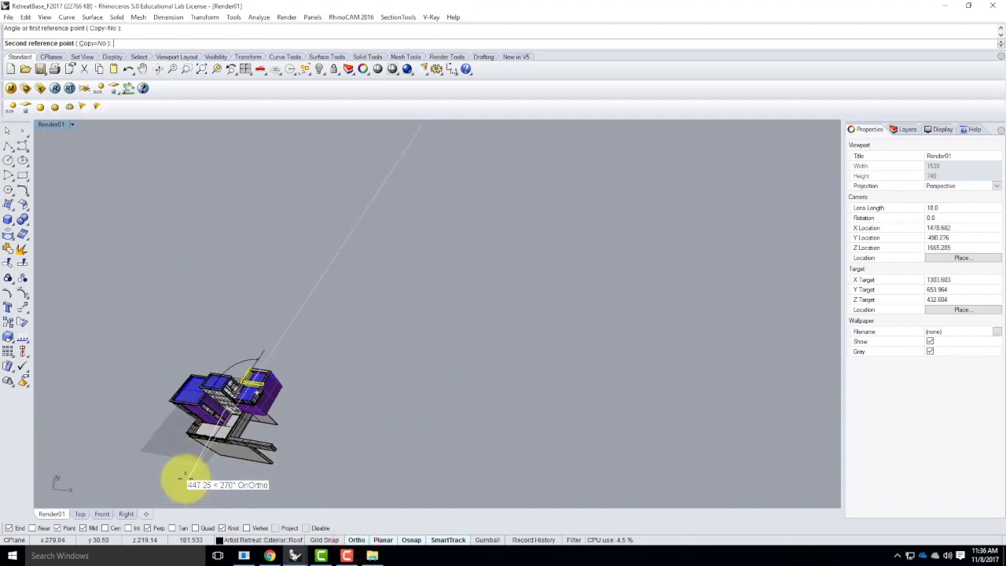
click(167, 477)
scroll(244, 369, up, 5)
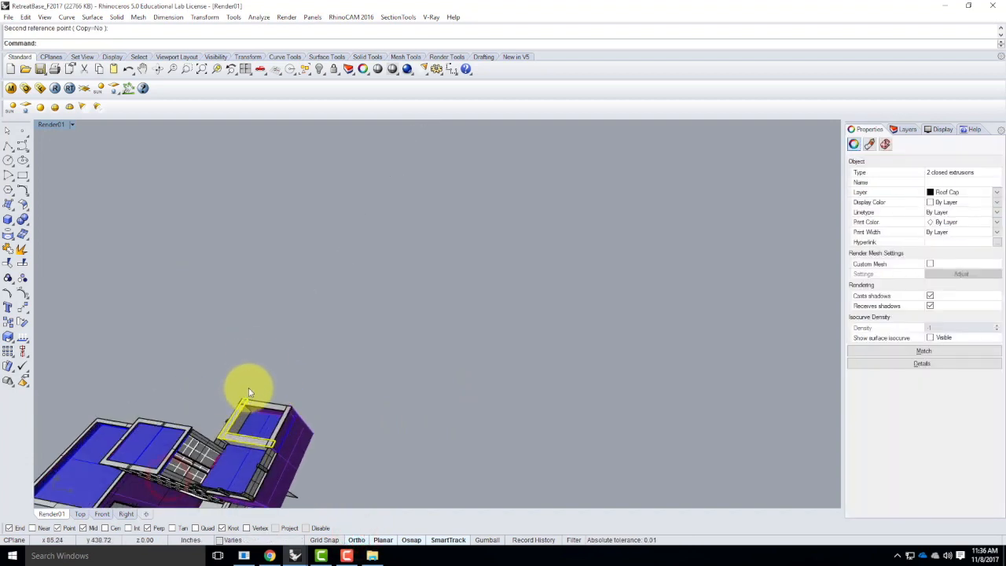
key(Escape)
Move the two rotated roof caps together by their lower outer end corner onto the matching outer corner of the parapet cap.
scroll(262, 446, up, 3)
scroll(262, 446, up, 5)
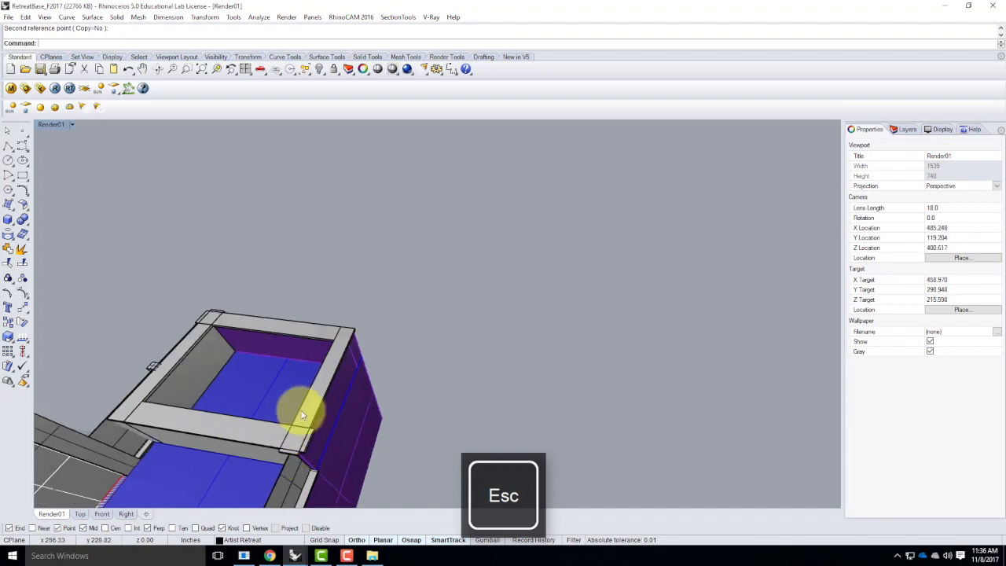
scroll(299, 382, up, 3)
right_drag(294, 338, 298, 340)
scroll(362, 333, down, 4)
right_drag(241, 396, 464, 422)
scroll(658, 467, up, 4)
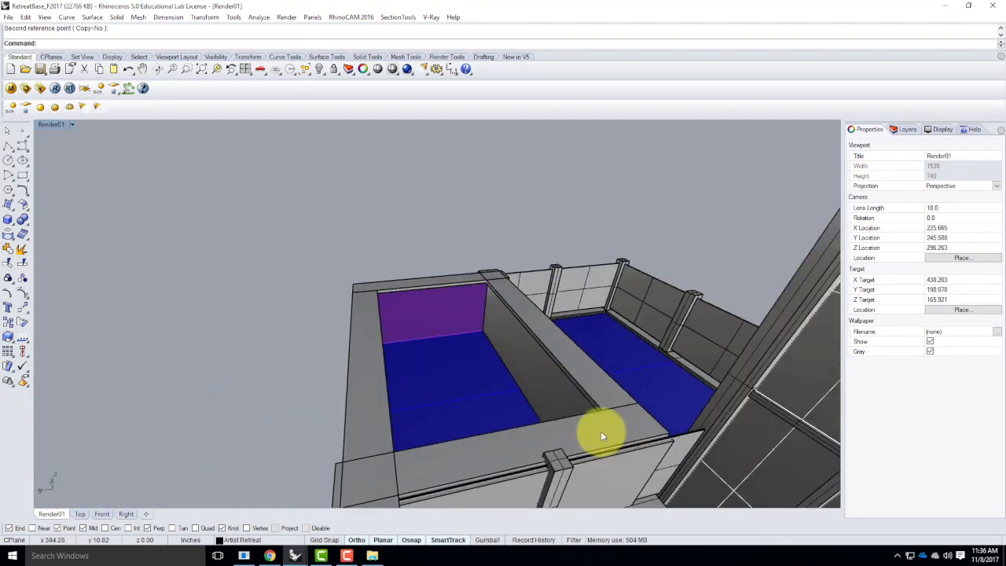
click(602, 429)
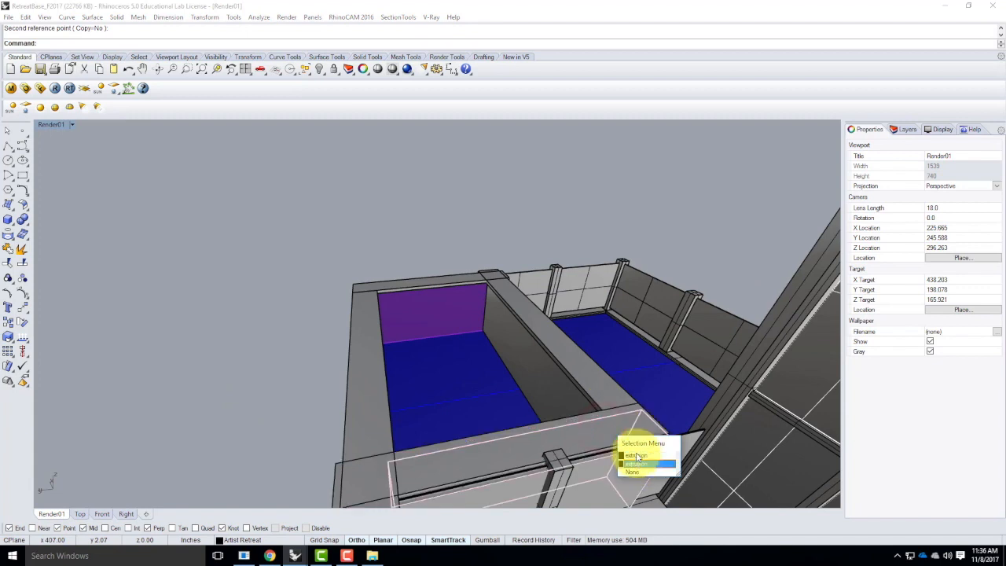
click(637, 457)
click(603, 398)
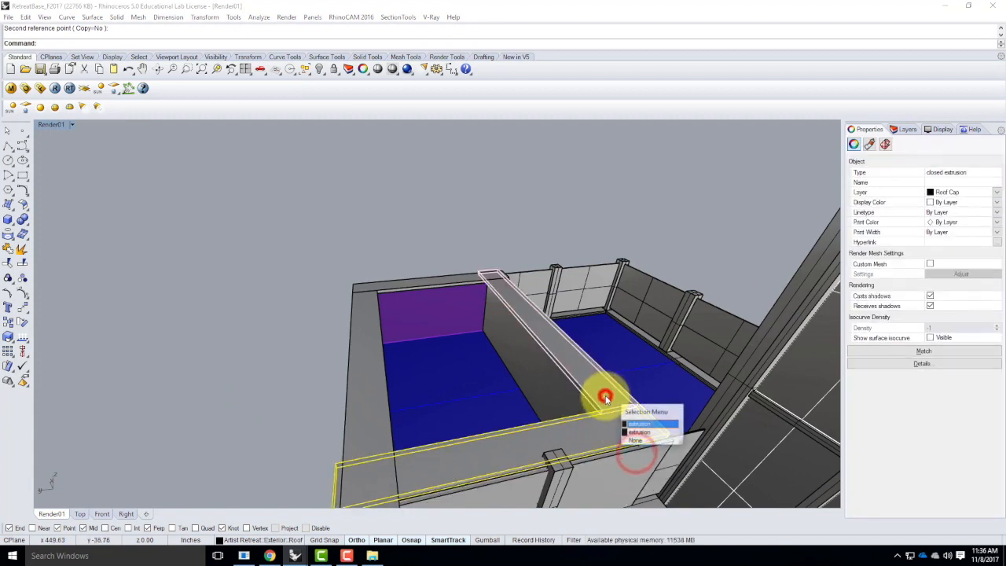
click(634, 428)
key(Return)
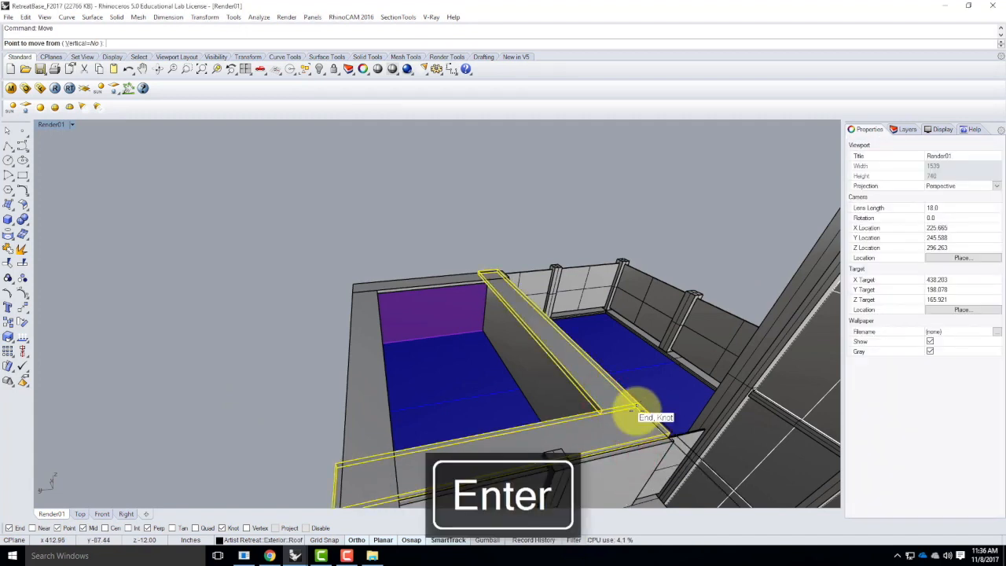
right_drag(668, 418, 348, 392)
click(347, 461)
click(352, 466)
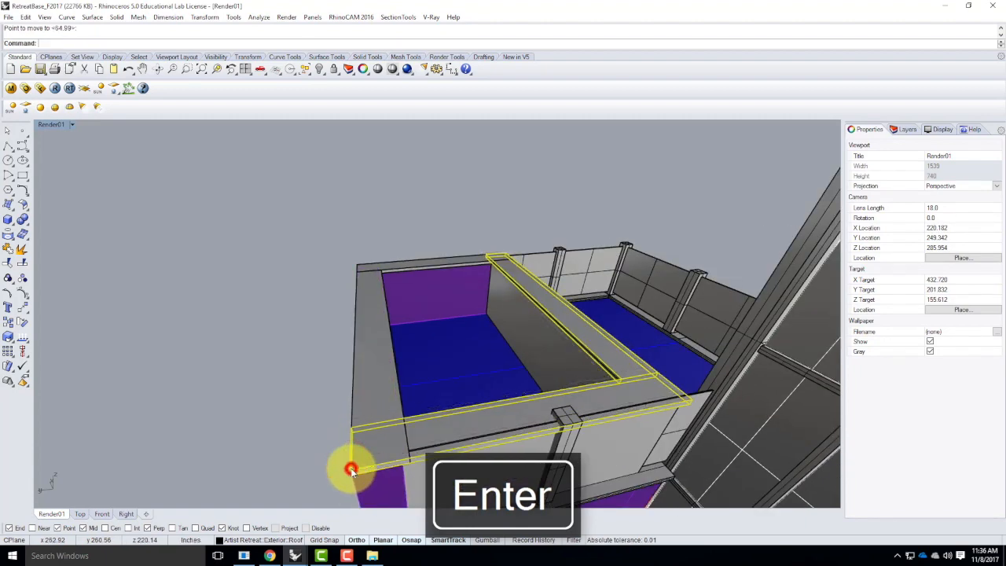
right_drag(257, 410, 342, 325)
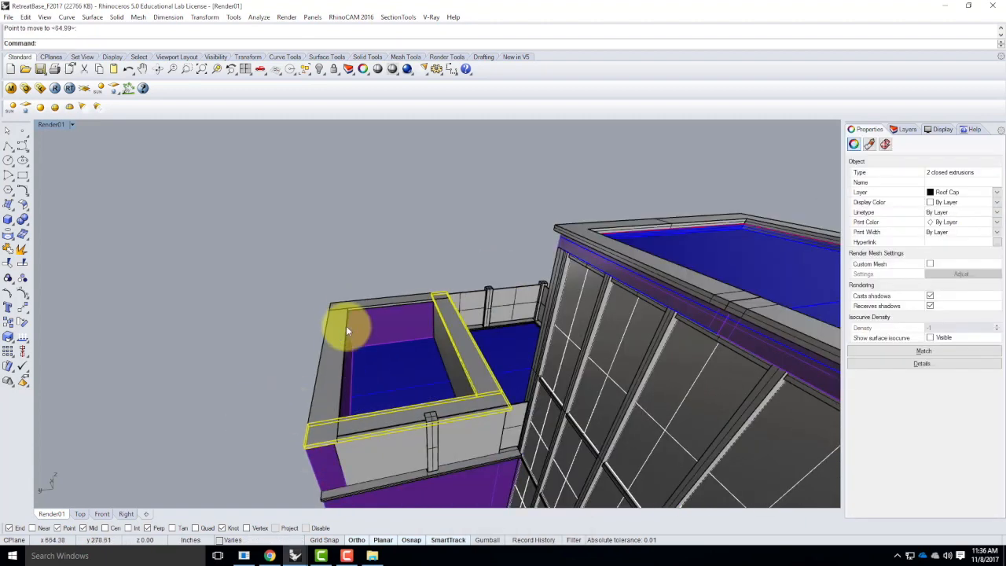
click(262, 384)
Boolean-union the outer side parapet cap with the adjoining cap along the railing side of the enclosure.
click(324, 403)
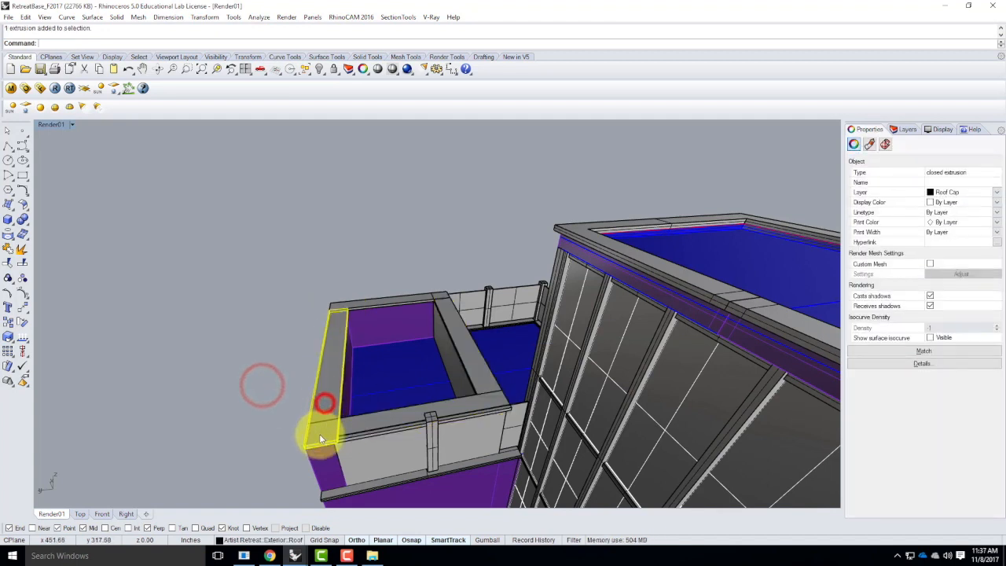
click(386, 417)
click(424, 446)
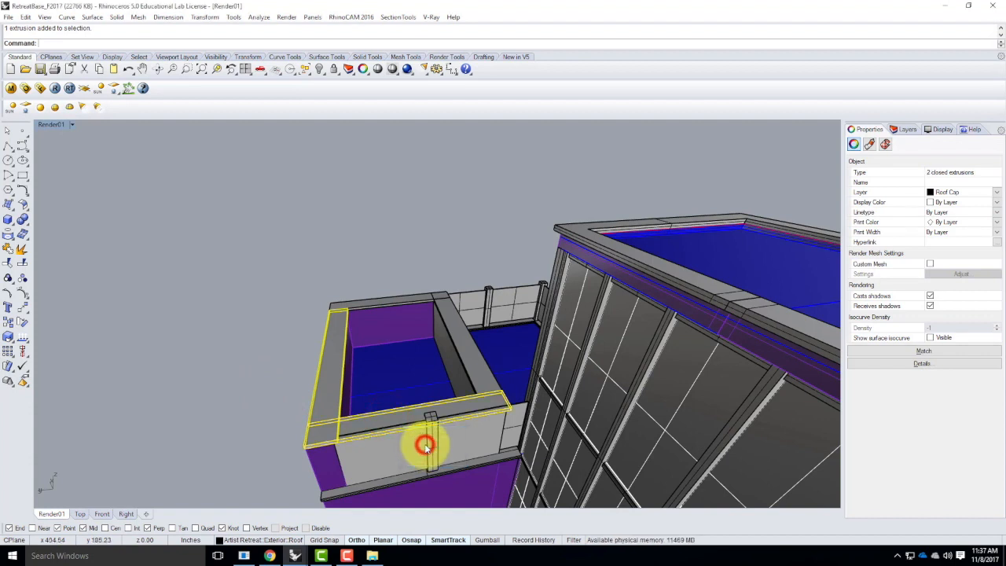
click(24, 220)
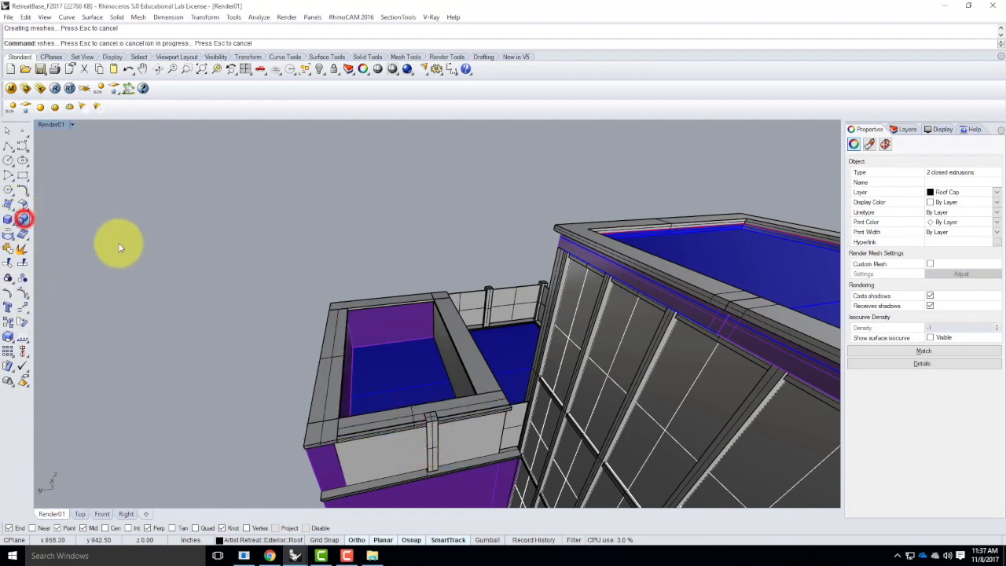
click(233, 311)
Boolean-union the cap on the wall facing the open deck with the cap on the far end wall.
click(469, 351)
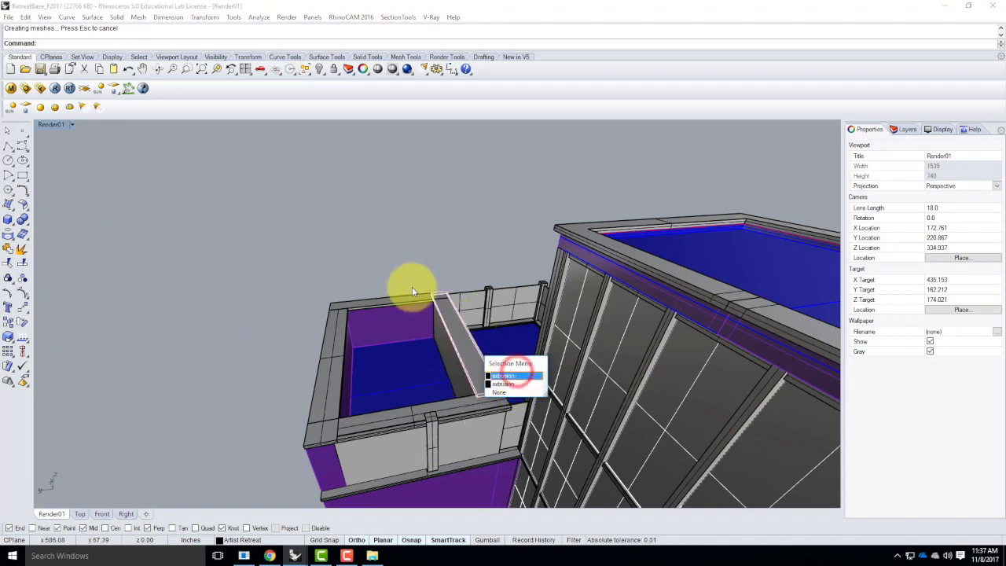
click(512, 376)
shift+click(397, 296)
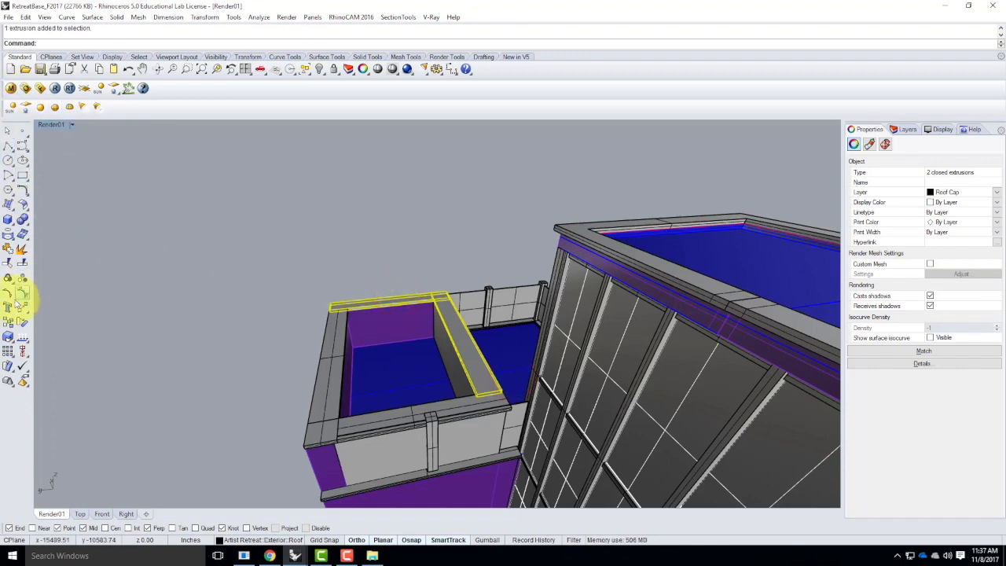
click(21, 222)
click(413, 241)
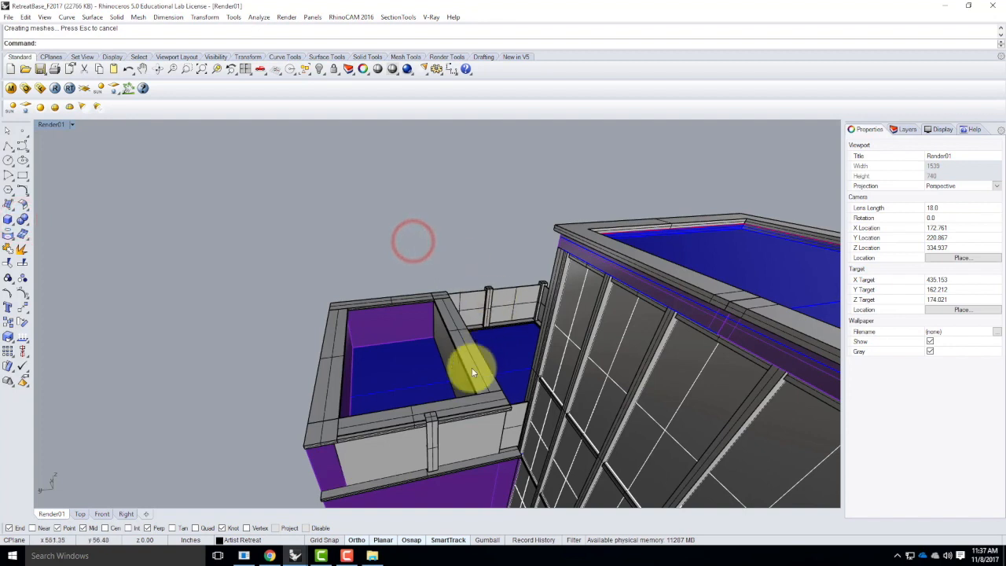
Delete the railing post standing in front of the new enclosure wall.
click(429, 437)
key(Delete)
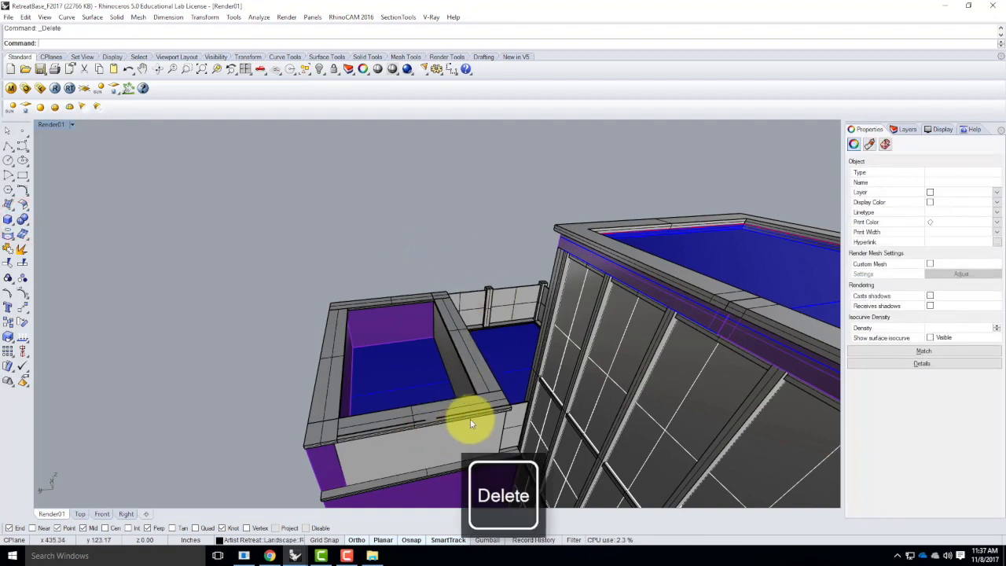
click(398, 458)
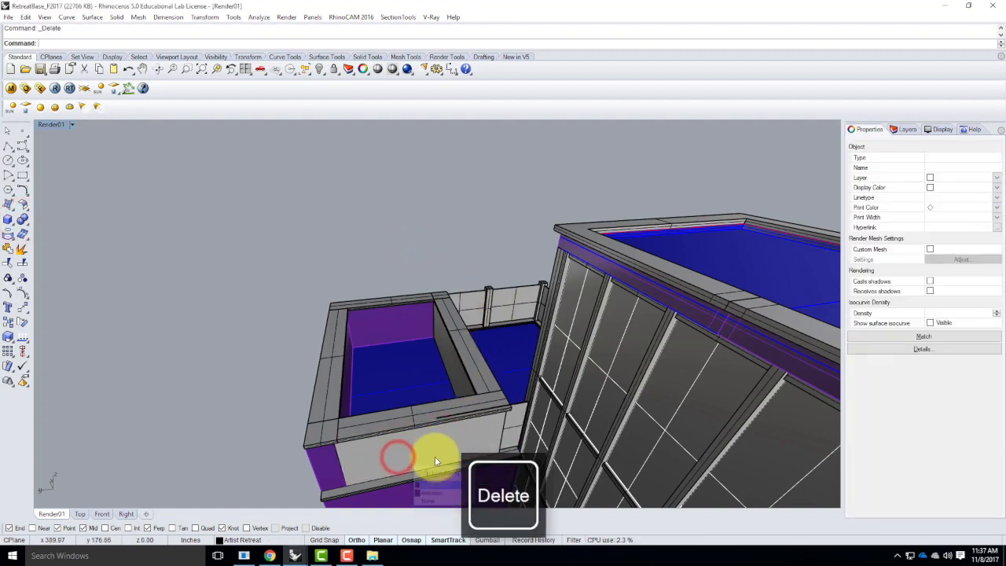
Scale the overlapping glass railing panel in one direction from its house-side end, shortening it to the outer face of the enclosure wall.
click(468, 437)
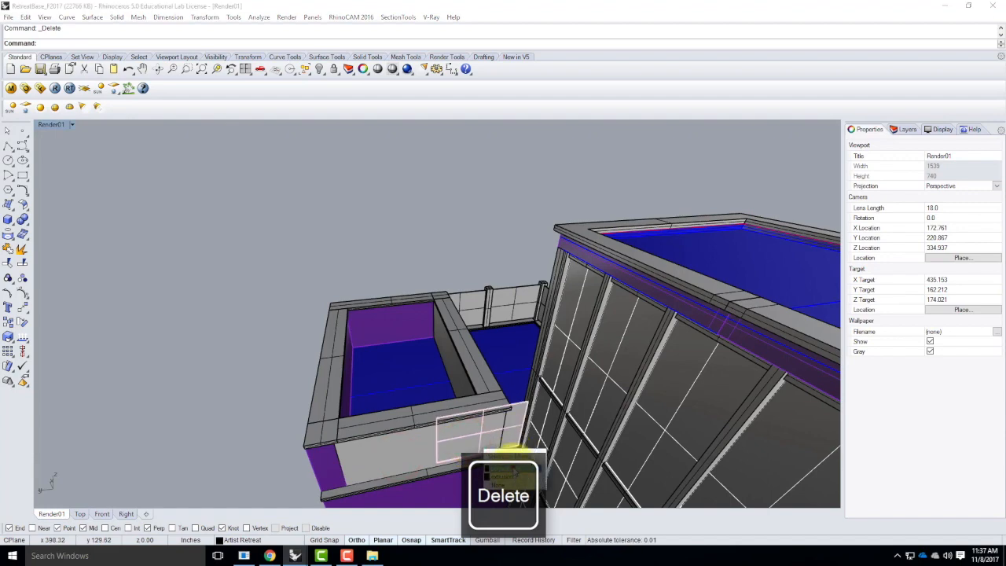
click(519, 471)
right_drag(539, 427, 530, 438)
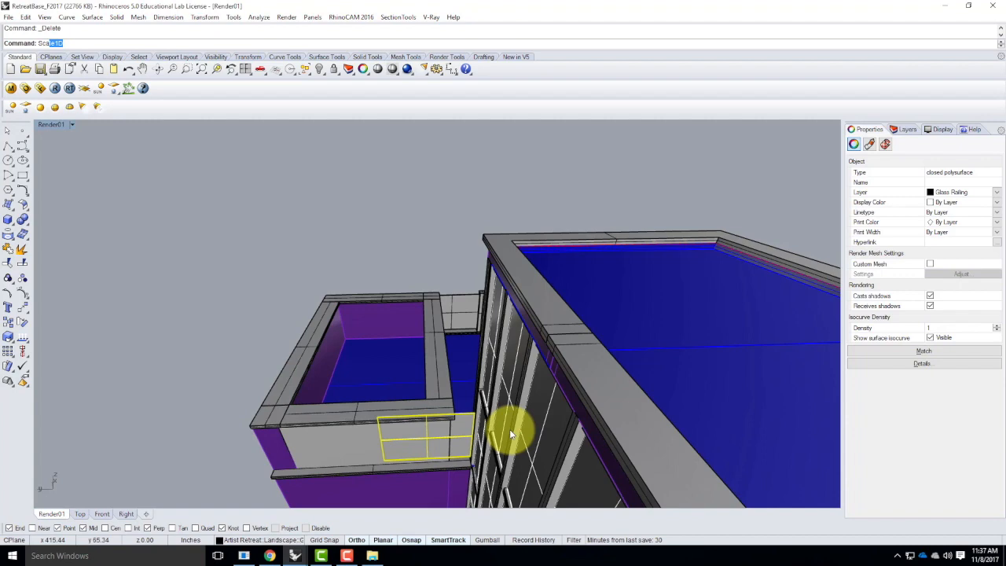
key(Return)
scroll(471, 417, up, 5)
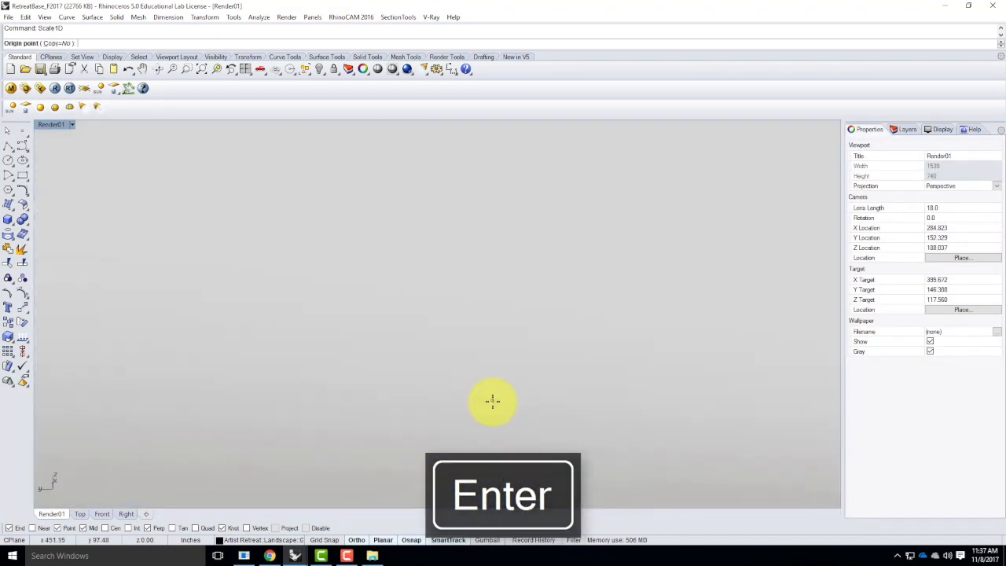
scroll(492, 402, down, 5)
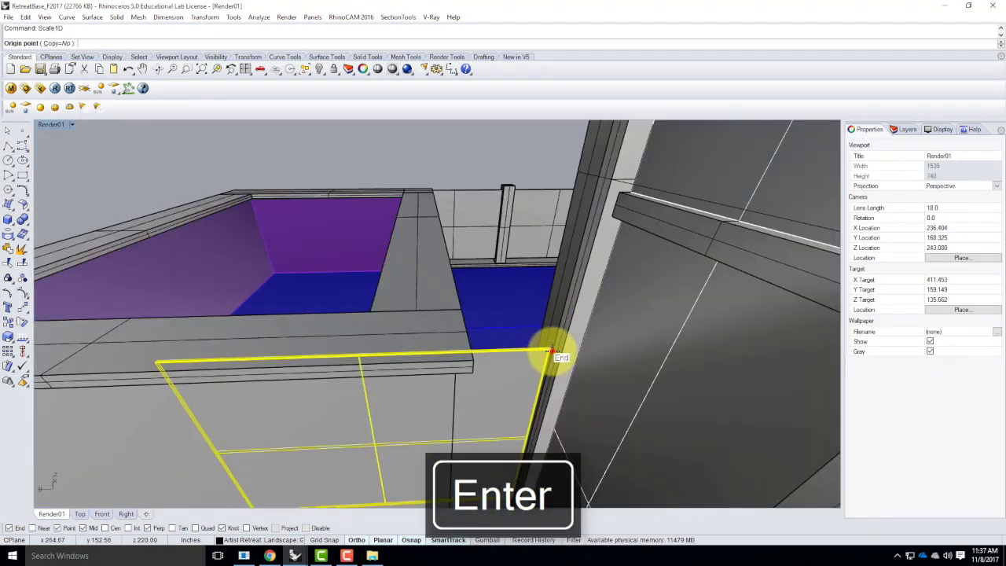
click(552, 351)
click(154, 364)
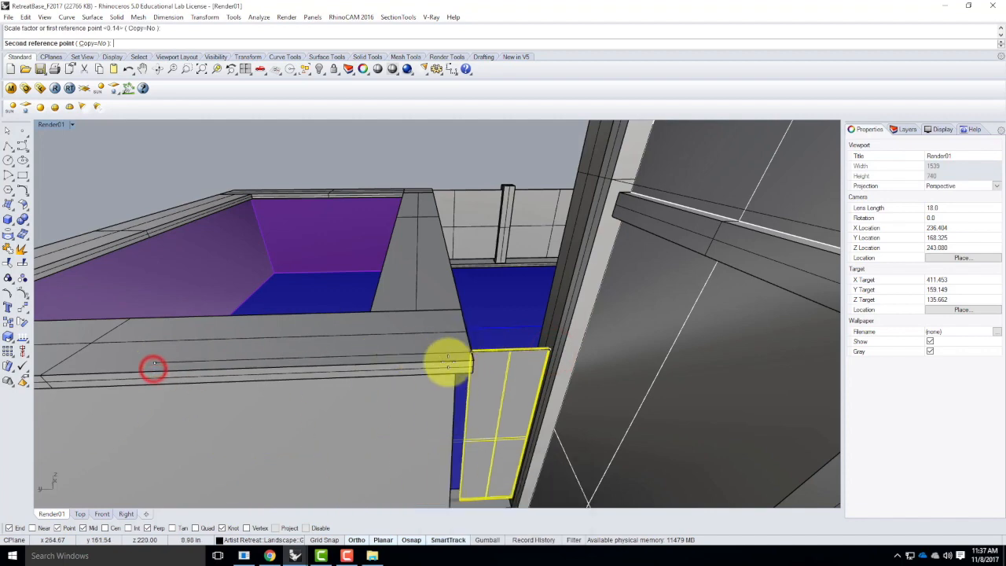
scroll(449, 439, down, 5)
scroll(454, 426, up, 2)
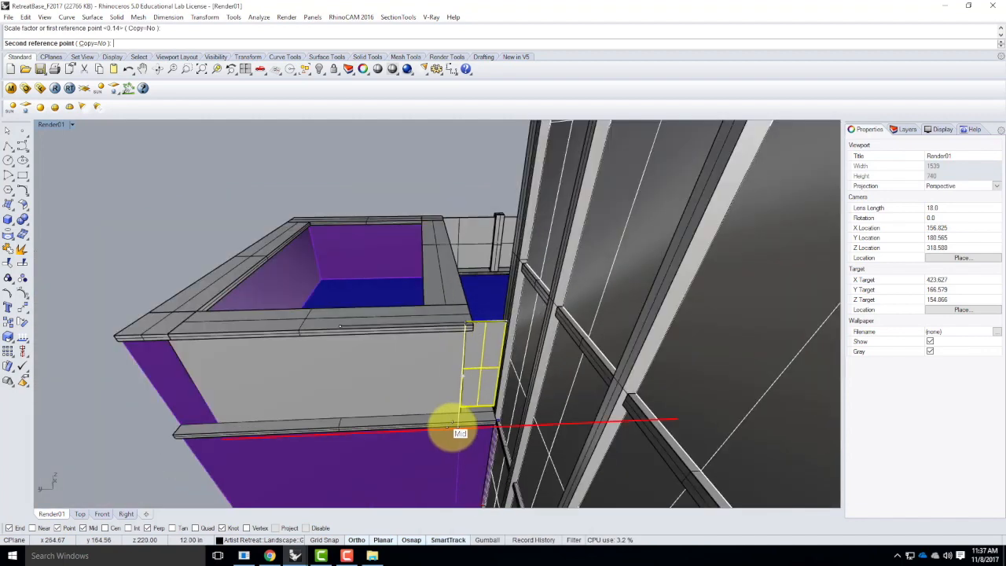
click(458, 413)
key(Escape)
Examine the capped enclosure walls and the adjoining glass railings around the roof deck from several angles.
right_drag(366, 404, 496, 335)
right_drag(438, 259, 501, 190)
scroll(499, 205, up, 8)
right_drag(496, 303, 500, 260)
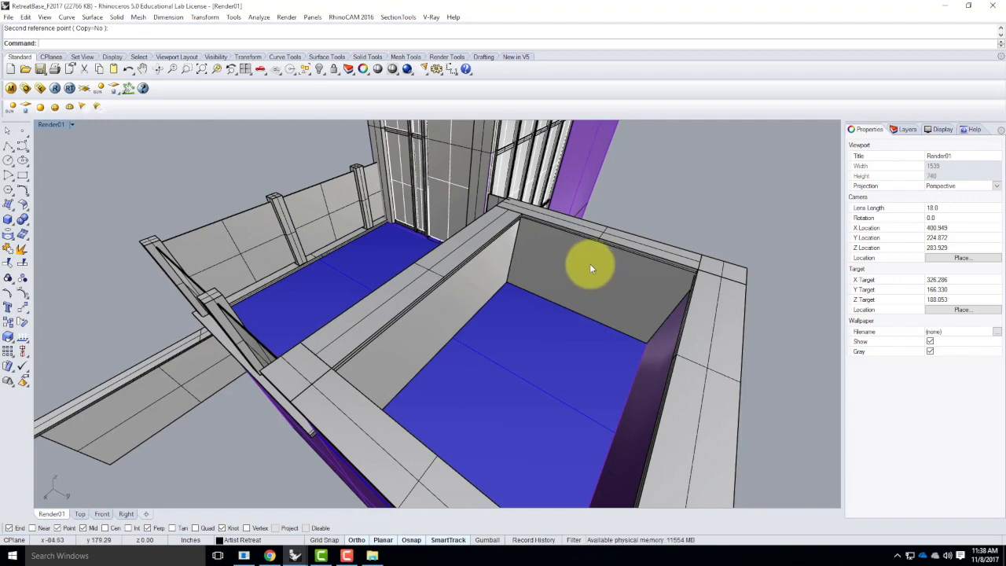
mouse_move(536, 275)
right_down()
mouse_move(532, 292)
mouse_move(520, 273)
right_up()
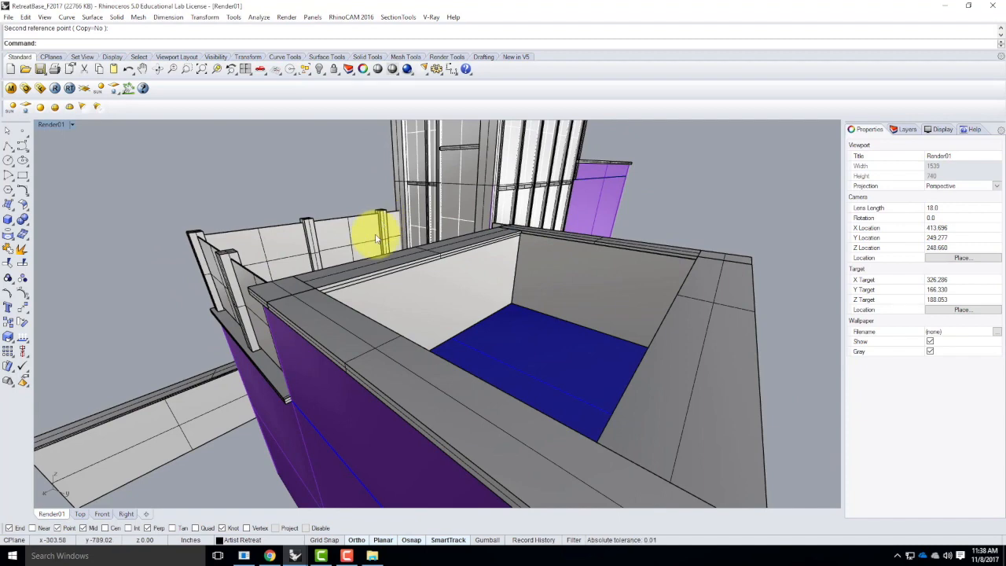
right_drag(400, 269, 442, 275)
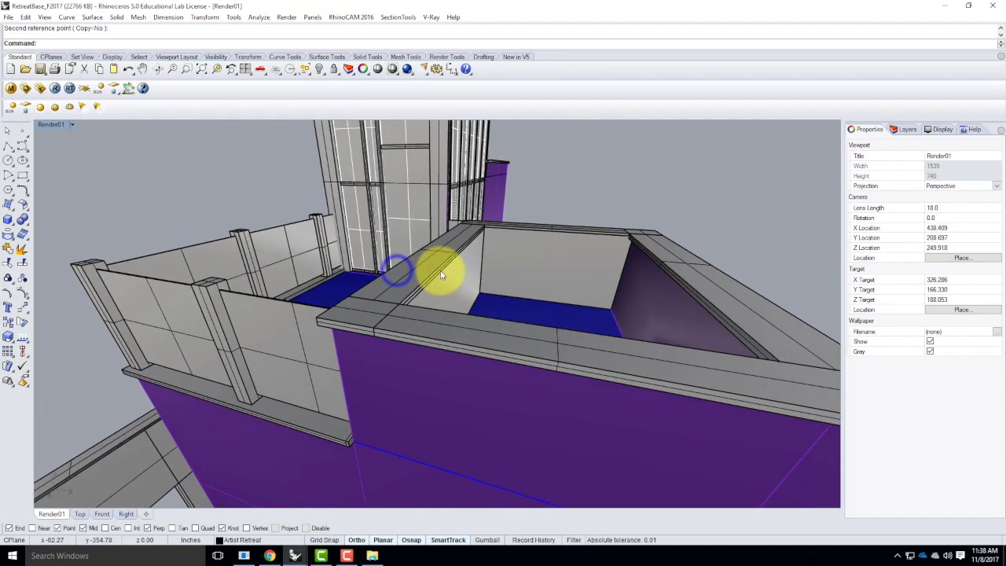
scroll(507, 248, up, 2)
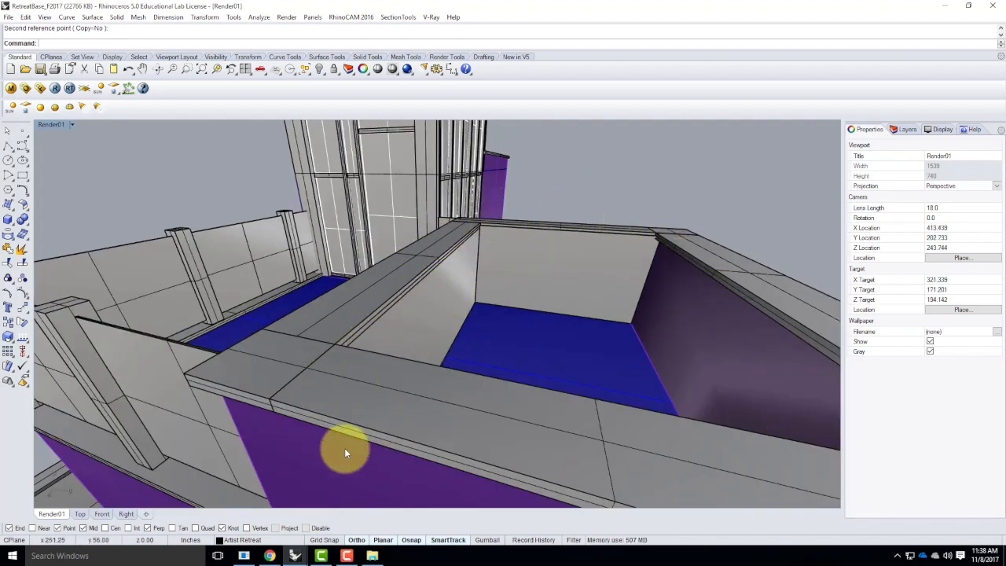
scroll(199, 341, down, 2)
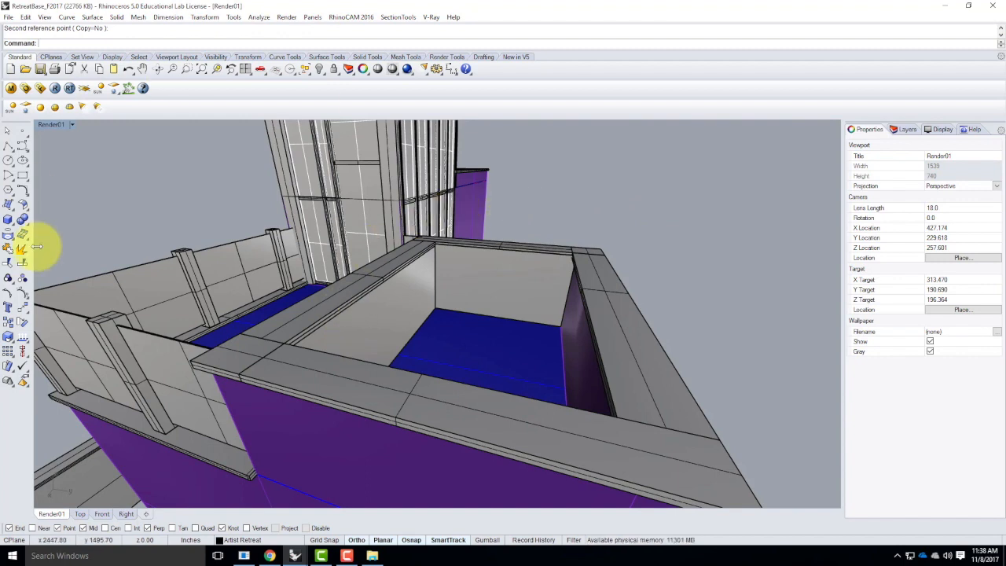
Draw a rectangular plane surface between opposite outer corners of the roof caps to cover the enclosure.
click(8, 221)
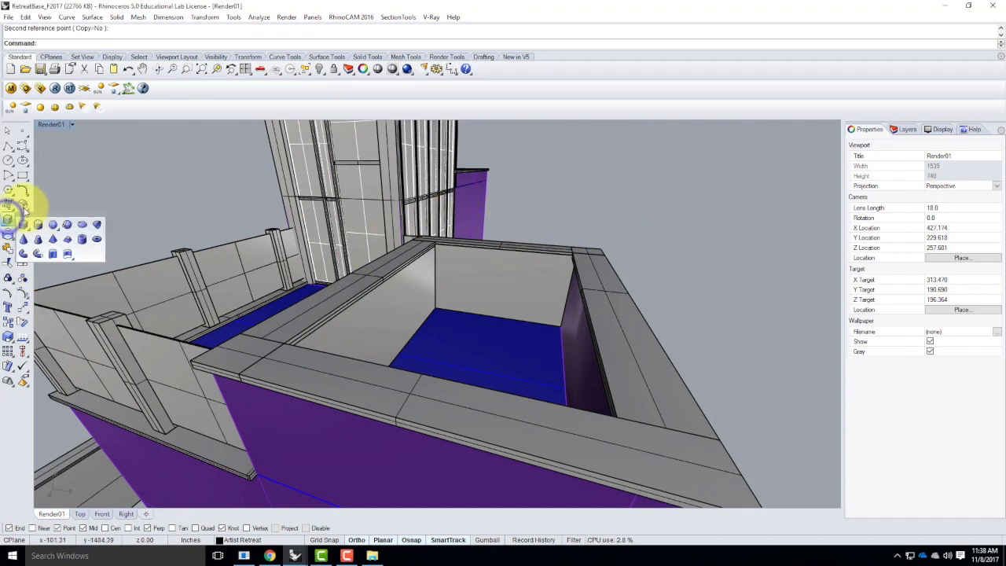
click(10, 204)
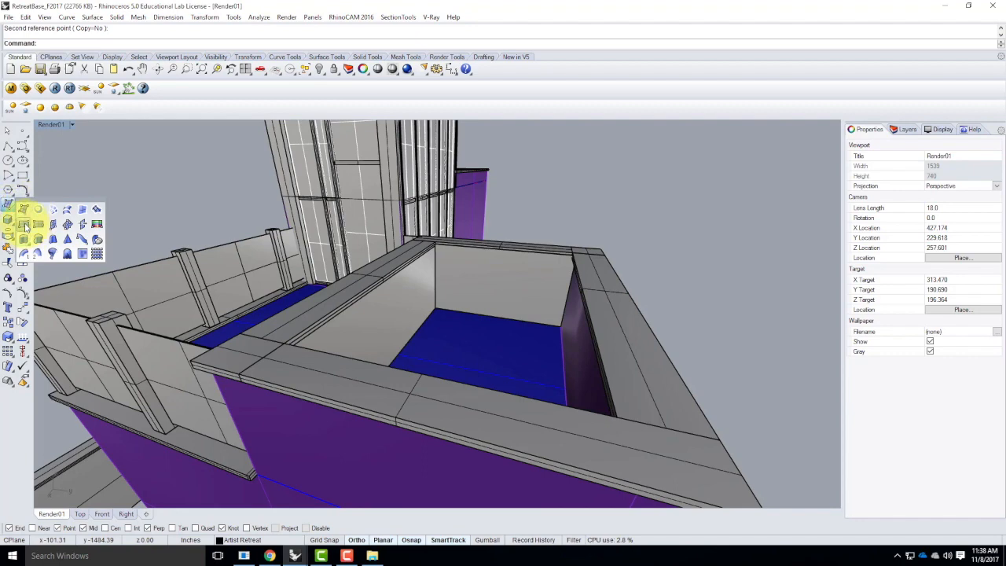
click(25, 224)
click(420, 236)
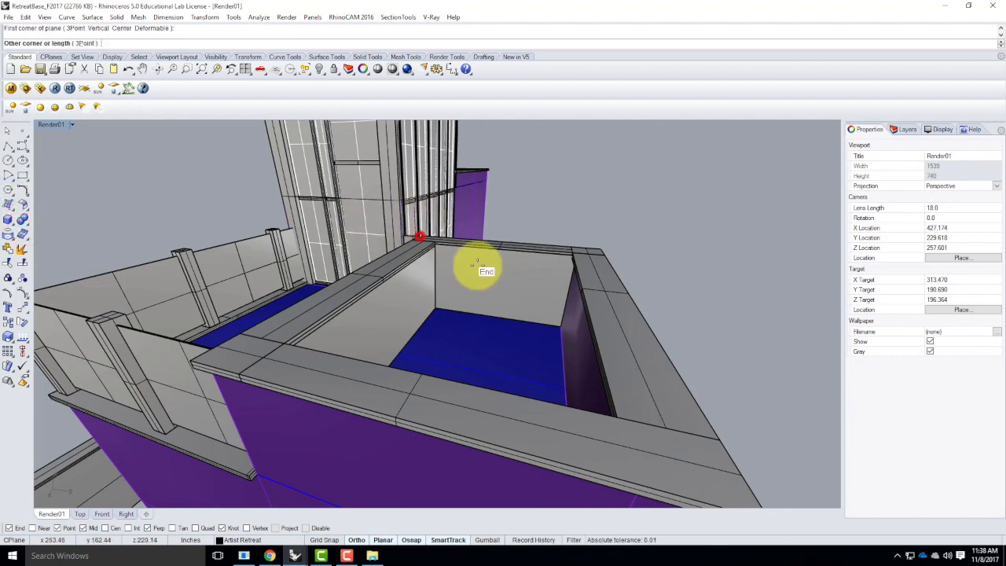
right_drag(516, 247, 613, 370)
click(604, 339)
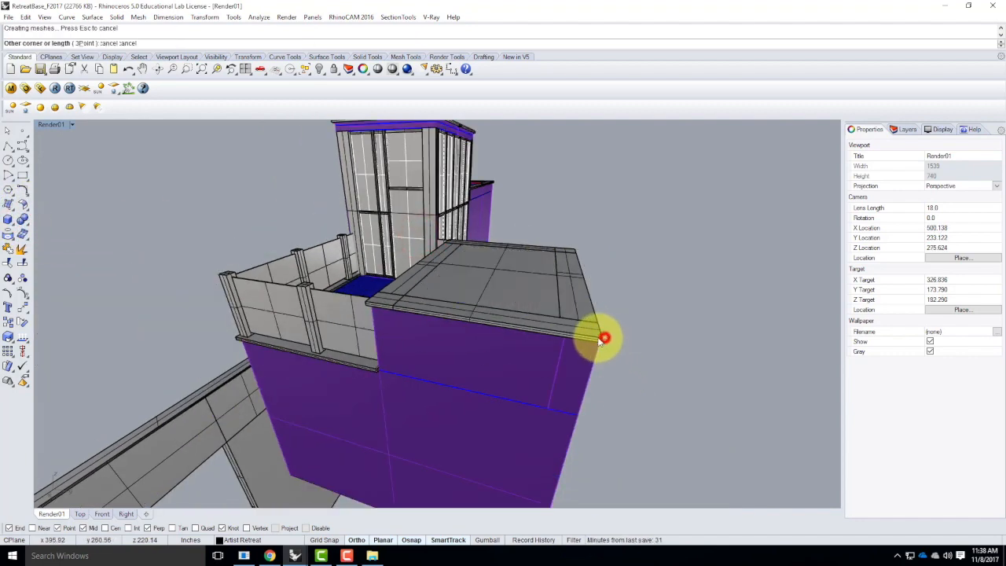
Move the enclosure's cover surface vertically from the cap's top corner down to the cap's underside corner.
click(512, 292)
text(move)
key(Return)
right_drag(552, 295, 626, 300)
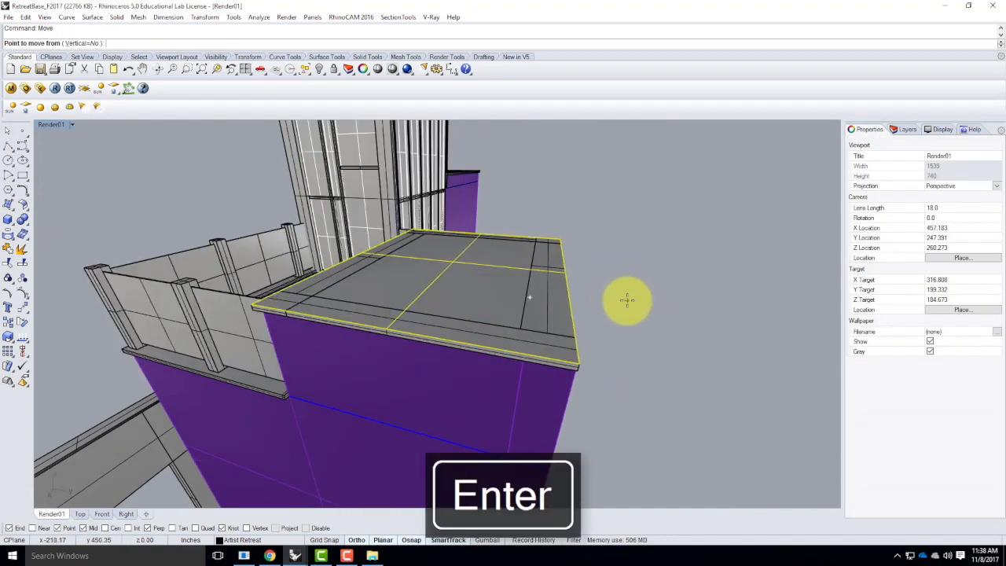
click(84, 43)
click(579, 364)
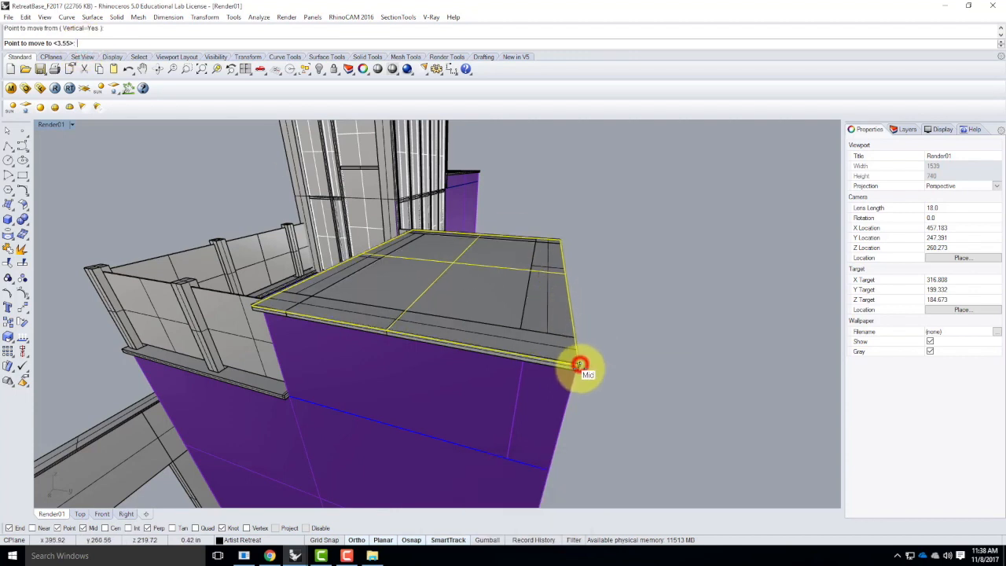
click(578, 368)
Move the cover surface vertically by 6 inches.
right_click(577, 376)
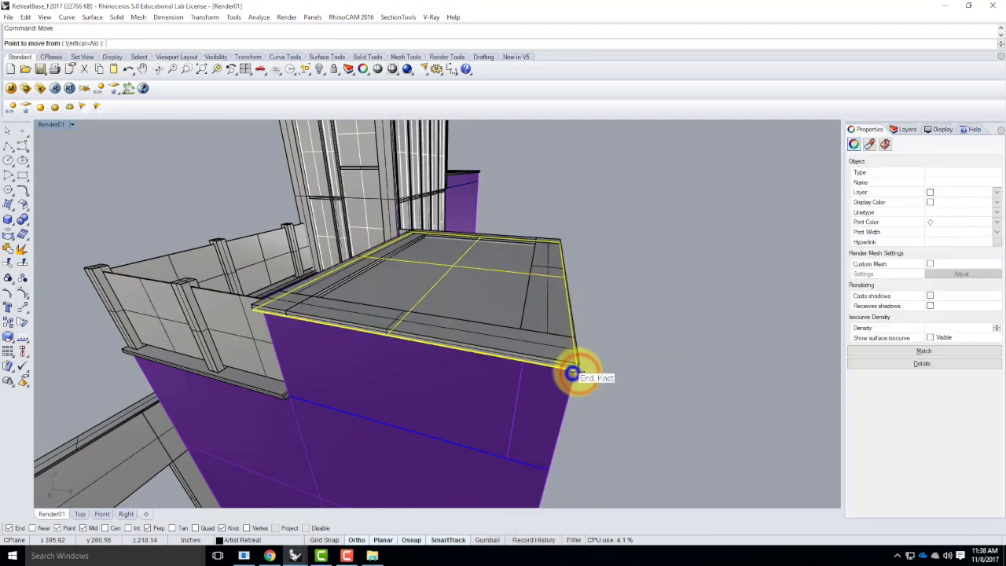
click(579, 370)
key(Escape)
right_click(574, 355)
click(84, 43)
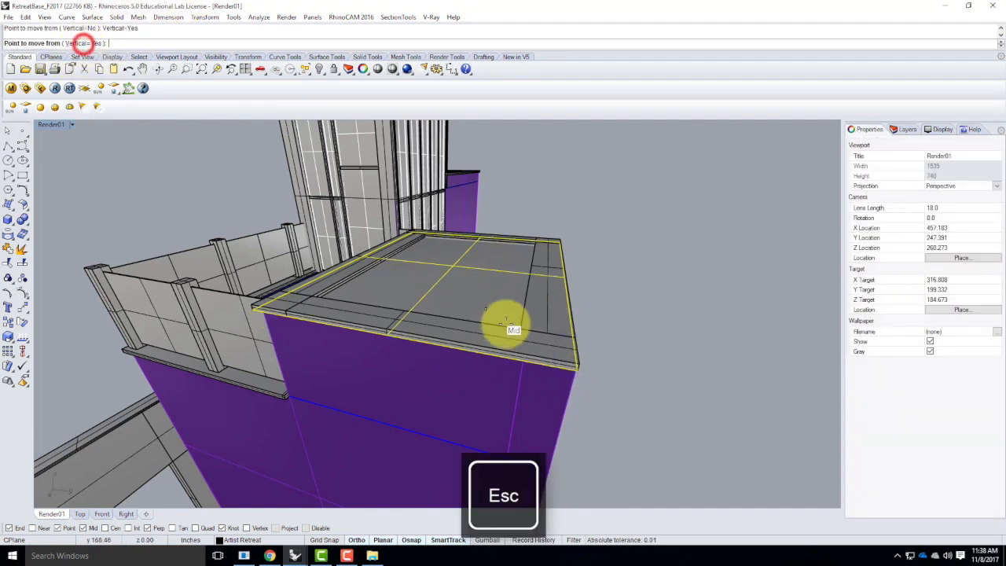
click(582, 376)
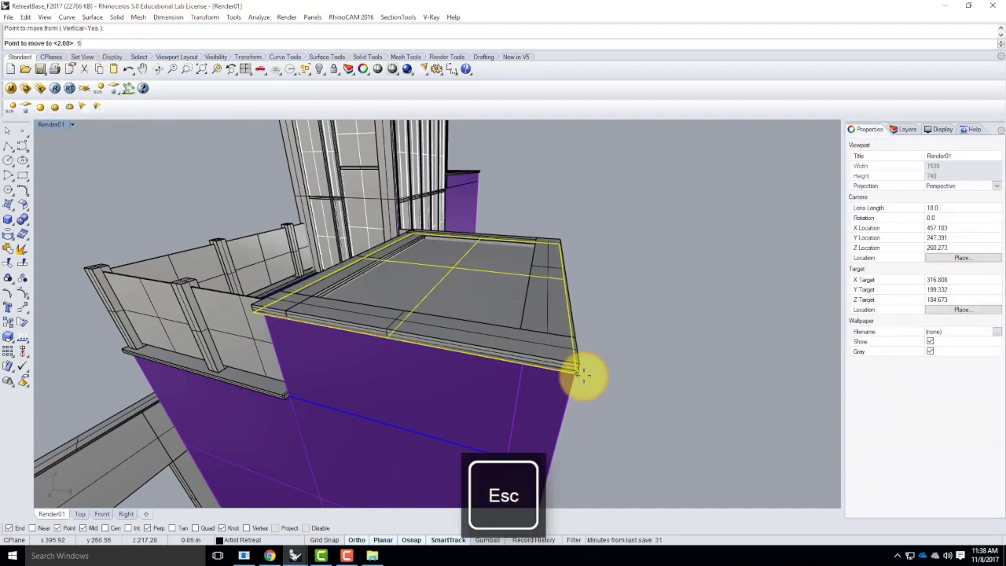
key(Escape)
Move the cover surface vertically by -1', bringing it below the roof caps.
key(Return)
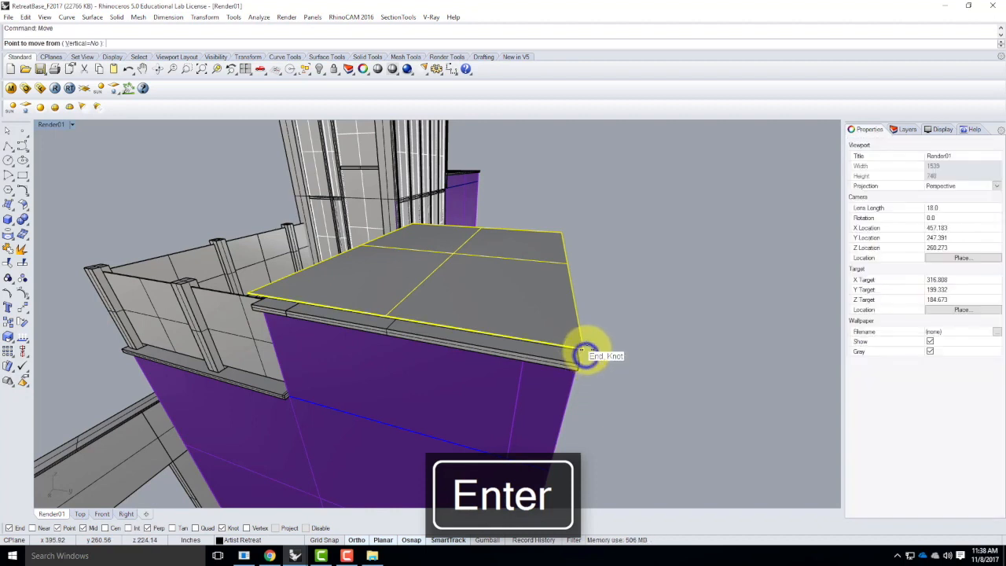
click(586, 347)
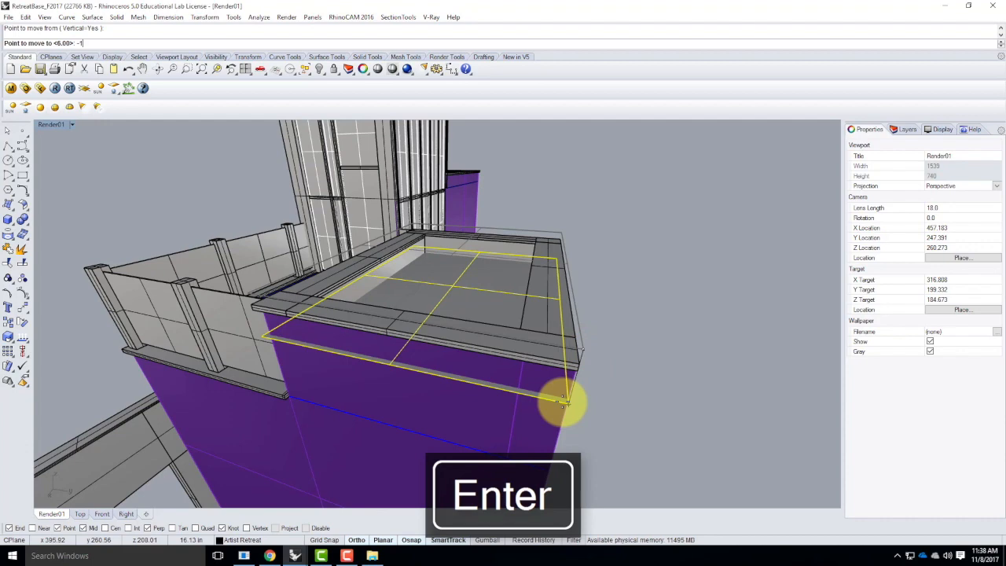
text(-1')
key(Return)
click(553, 380)
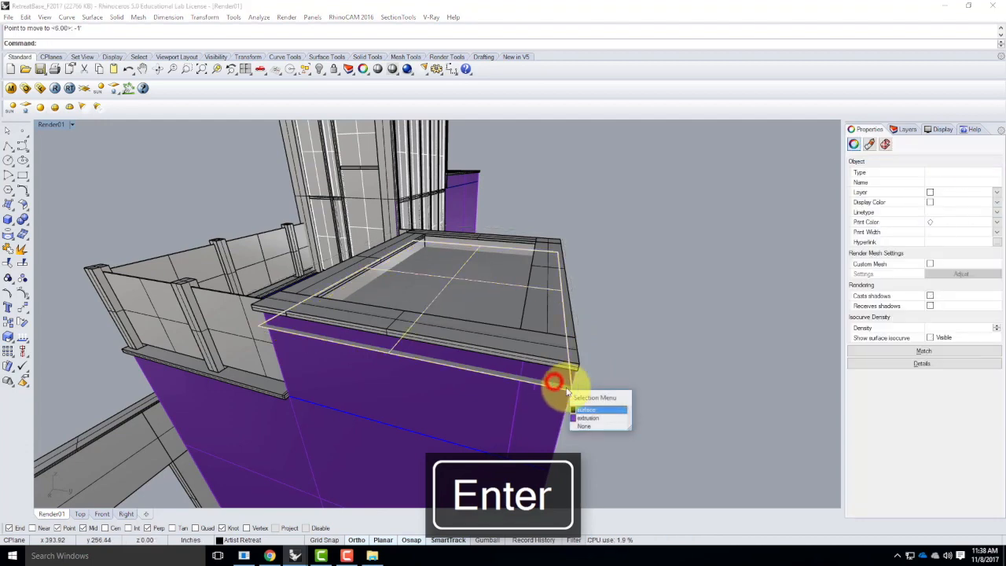
key(Escape)
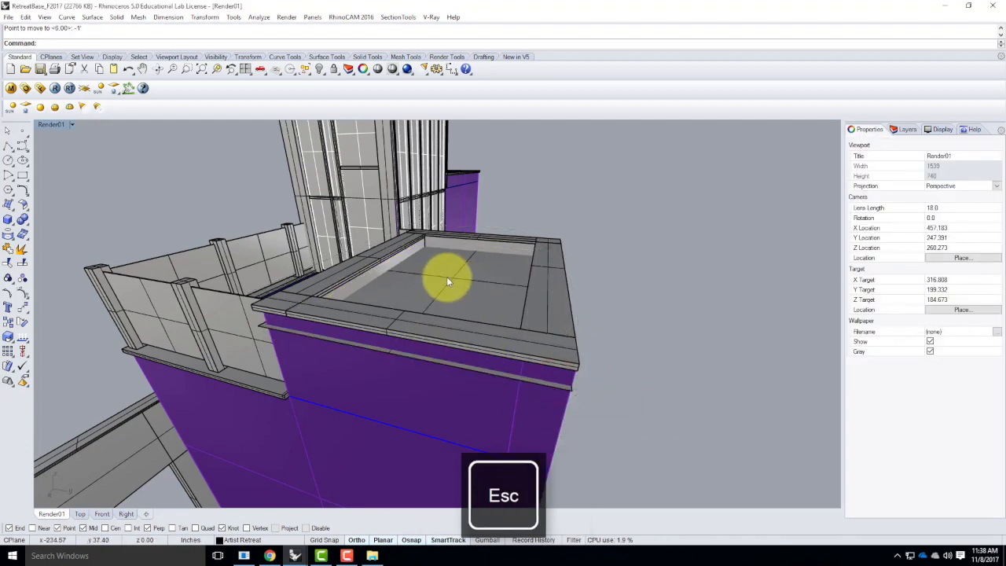
Intersect the lowered cover surface with the four enclosure walls to generate intersection curves.
scroll(398, 278, up, 4)
click(466, 301)
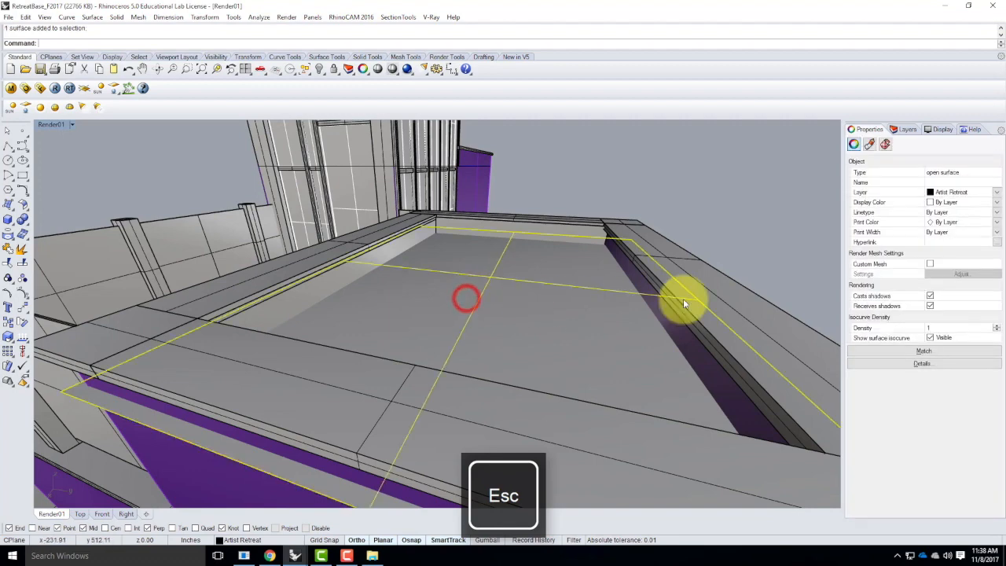
shift+click(667, 323)
shift+click(572, 230)
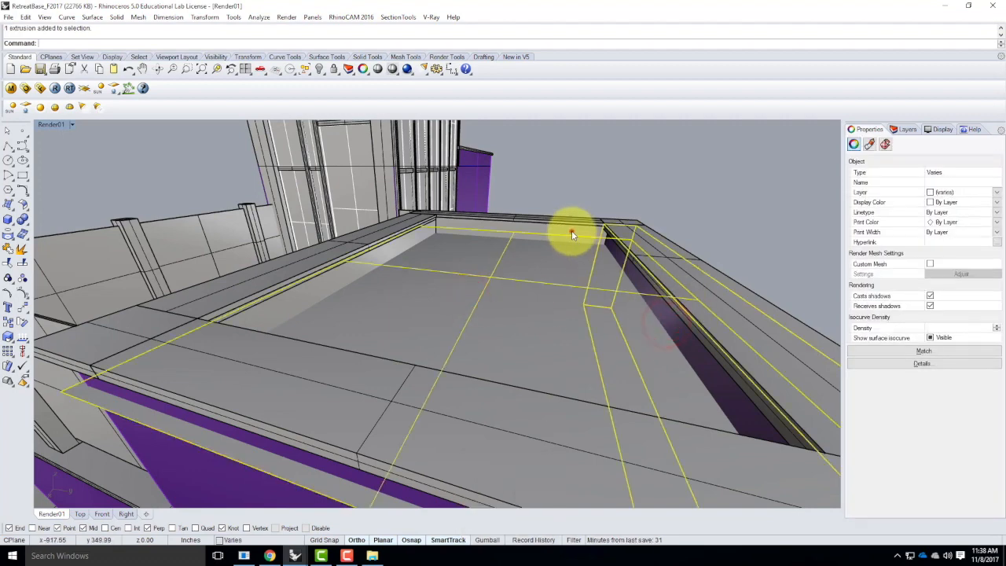
shift+click(343, 281)
right_drag(271, 299, 301, 386)
shift+click(301, 386)
text(Inte)
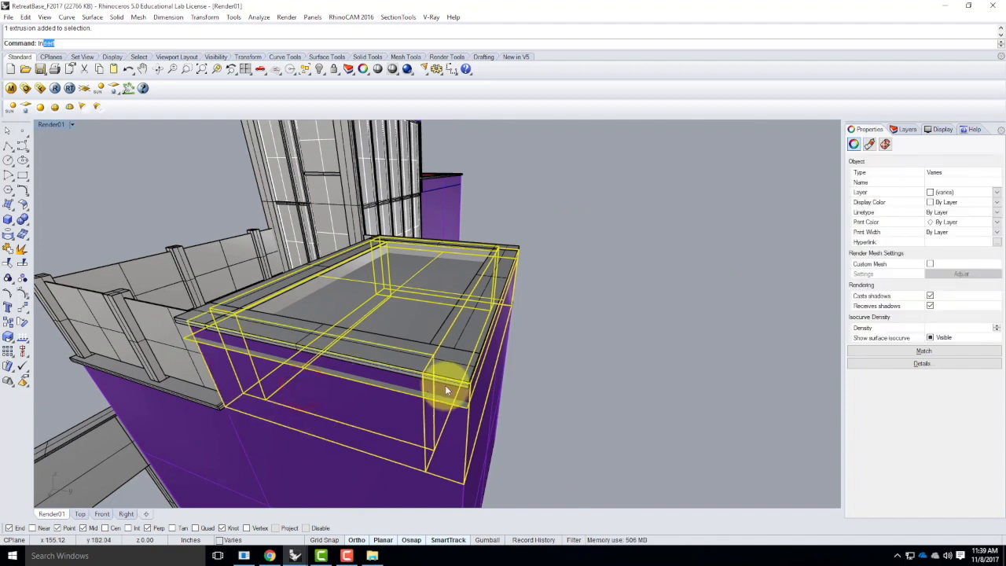
key(Return)
key(Escape)
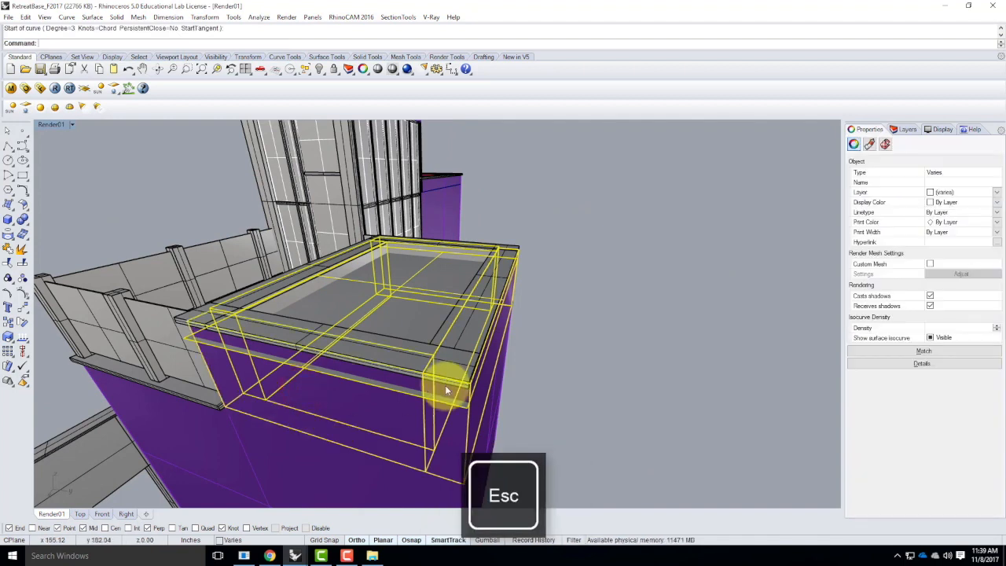
key(Return)
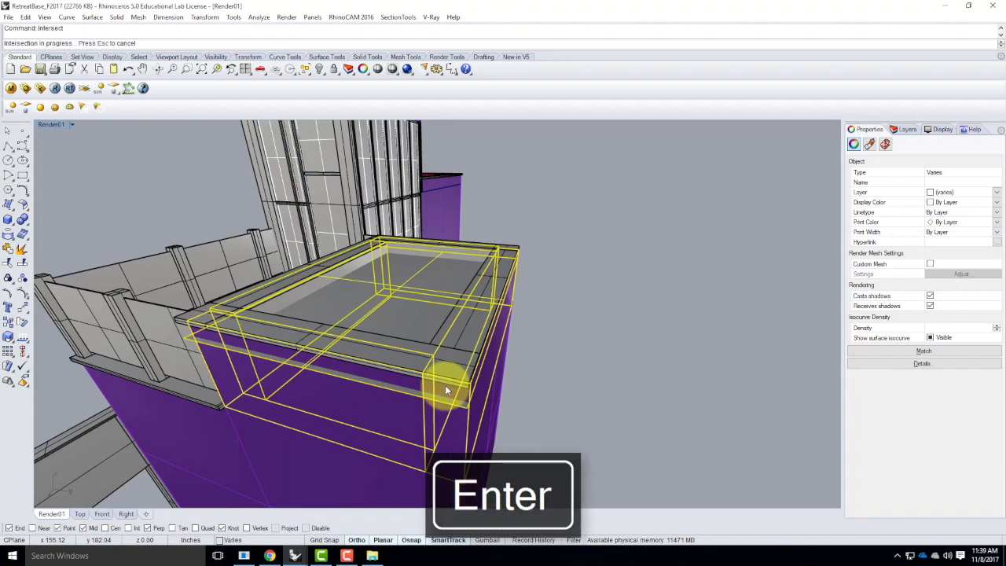
Delete the four wall-to-wall intersection curves at the corners, keeping the four curves along the cover surface.
right_drag(424, 341, 359, 260)
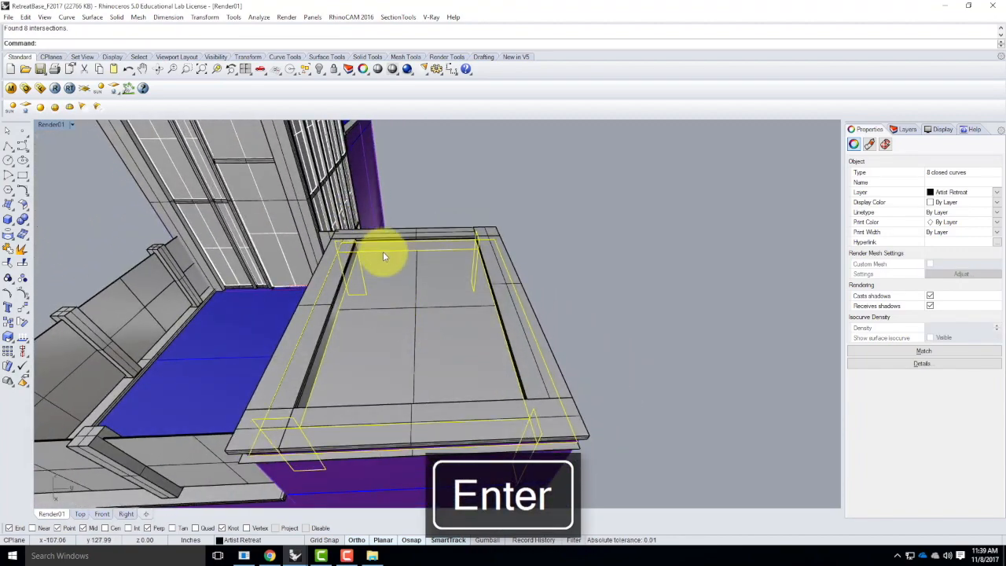
ctrl+click(408, 252)
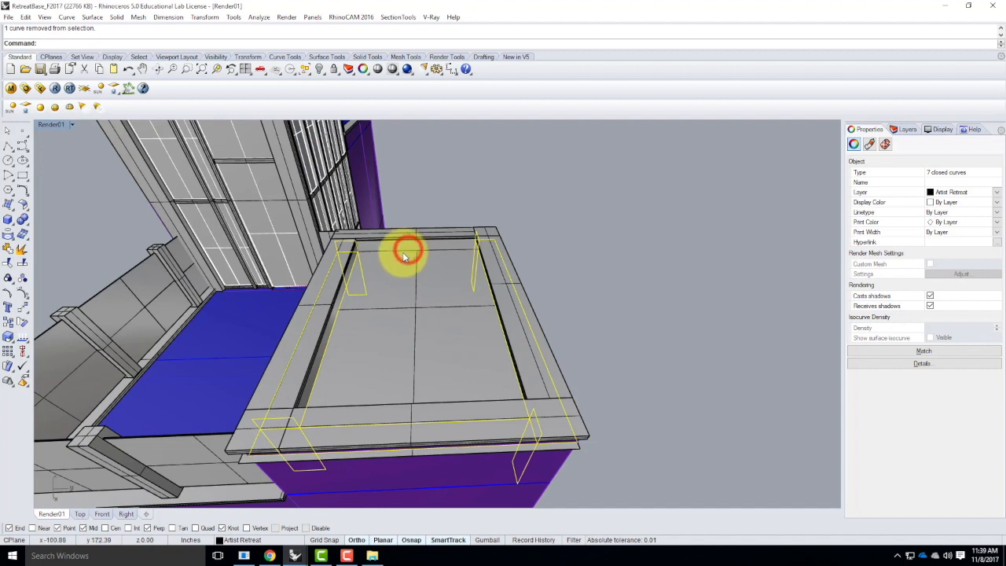
ctrl+click(351, 275)
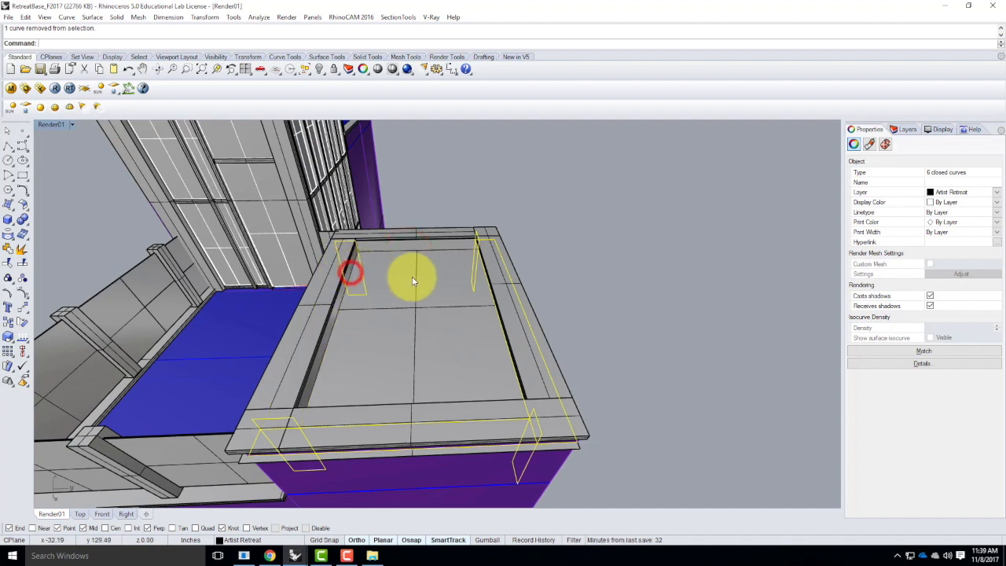
ctrl+click(483, 276)
ctrl+click(476, 418)
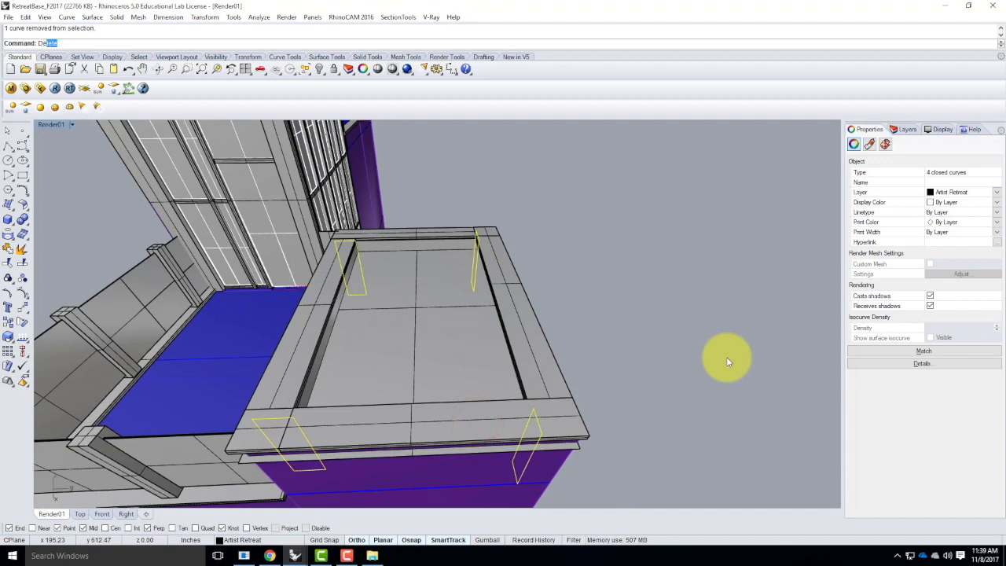
key(Return)
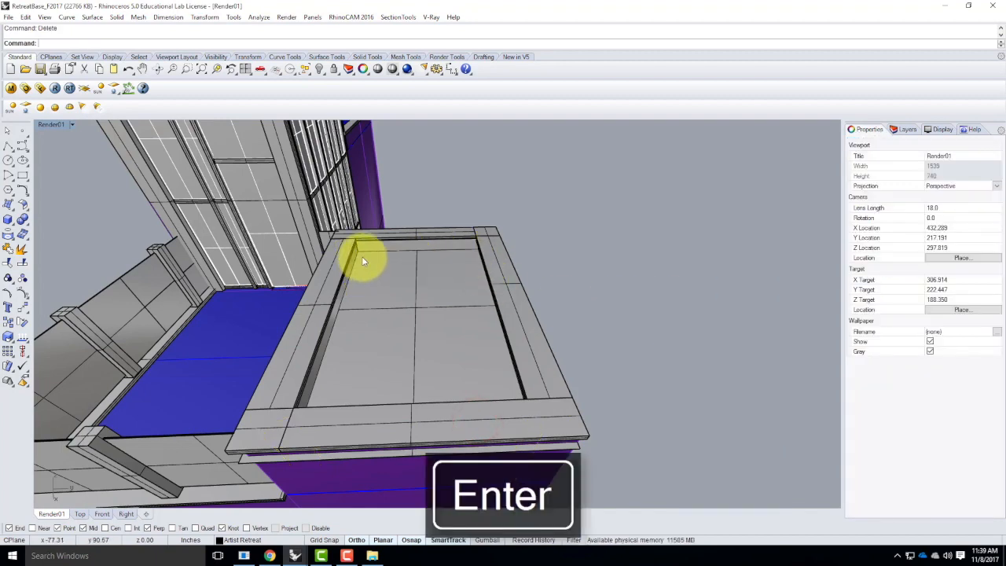
scroll(363, 250, up, 3)
click(366, 248)
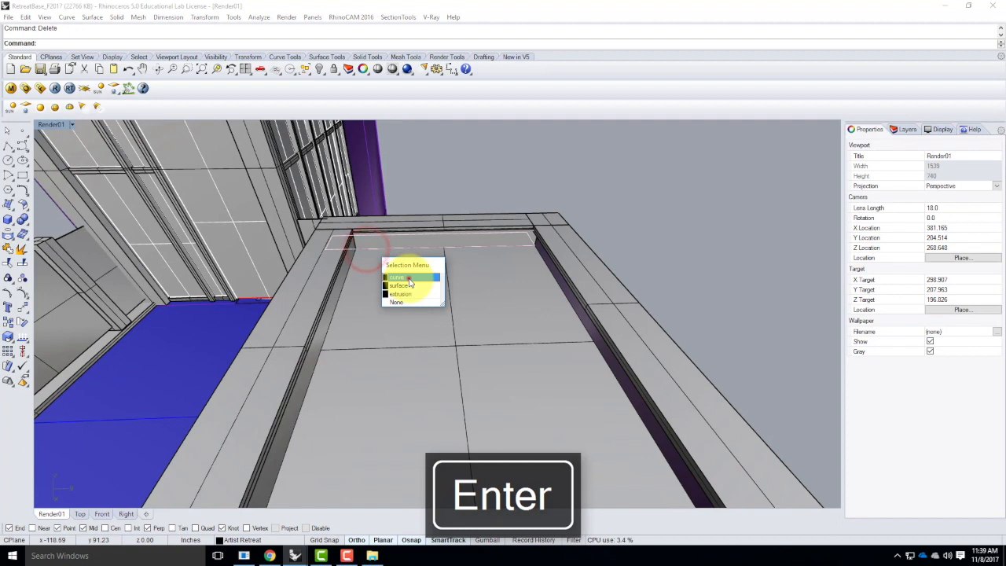
click(409, 278)
click(345, 287)
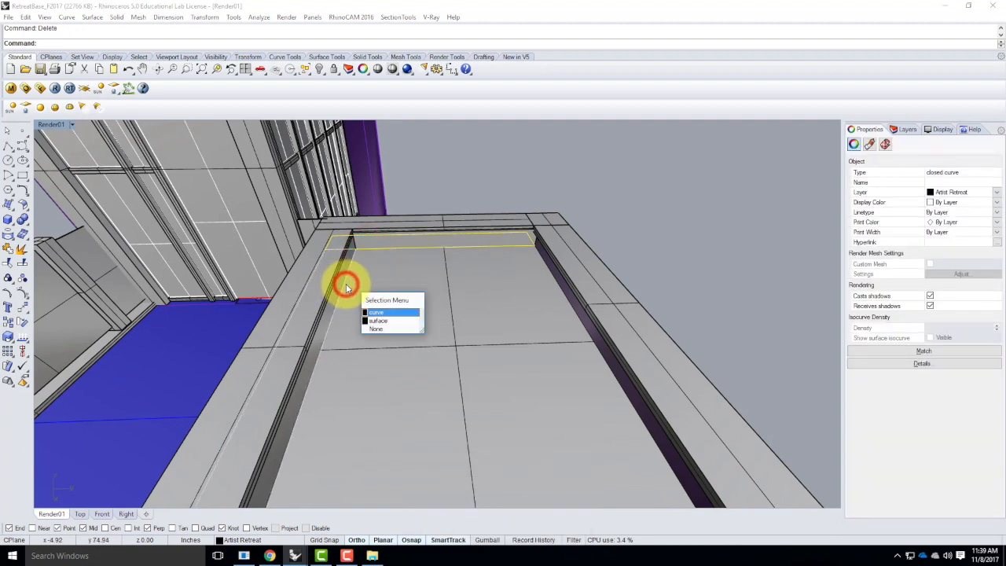
key(Escape)
Split the enclosure's deck-side wall with its intersection curve at the cover surface and select the separated upper piece.
click(339, 288)
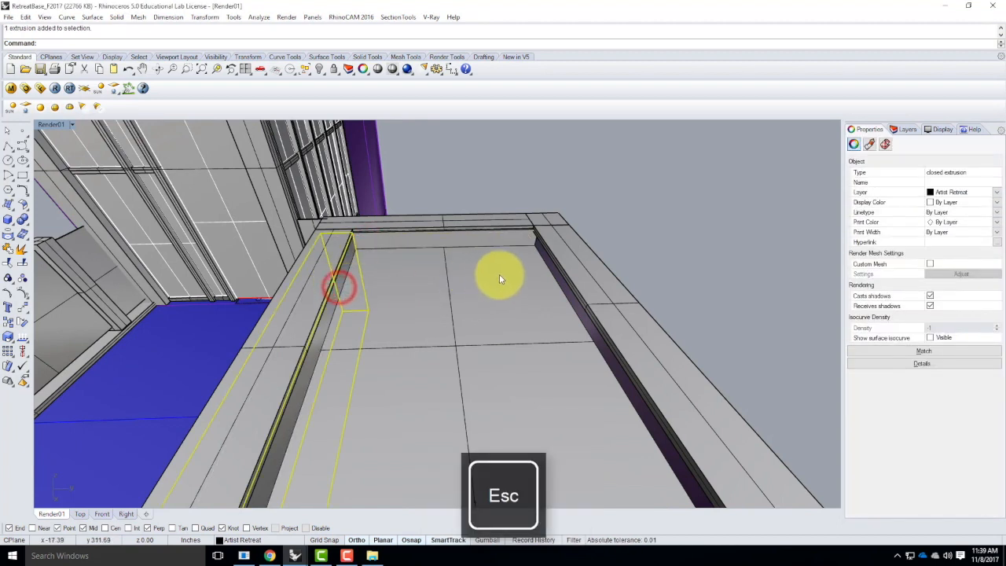
click(568, 297)
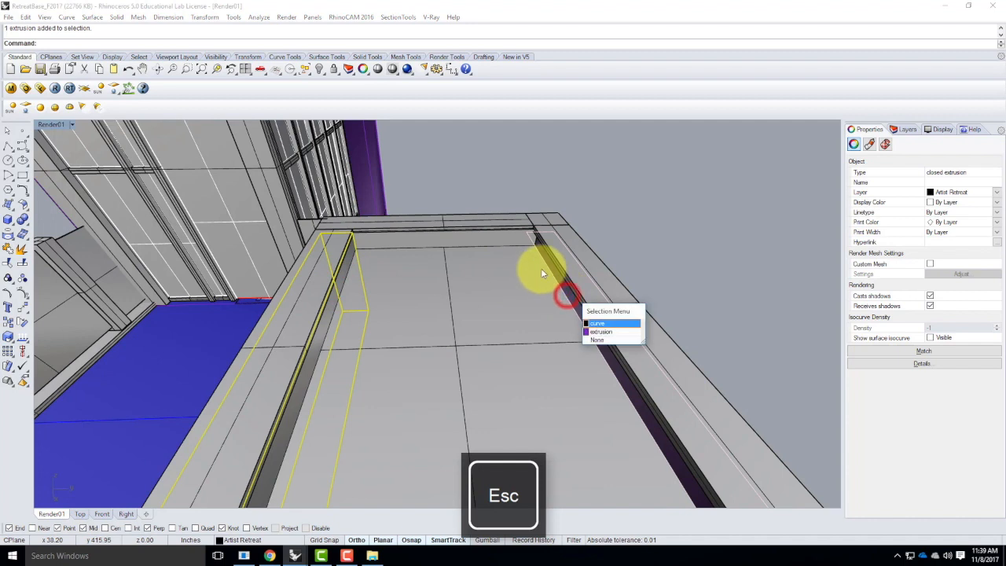
click(588, 152)
click(330, 304)
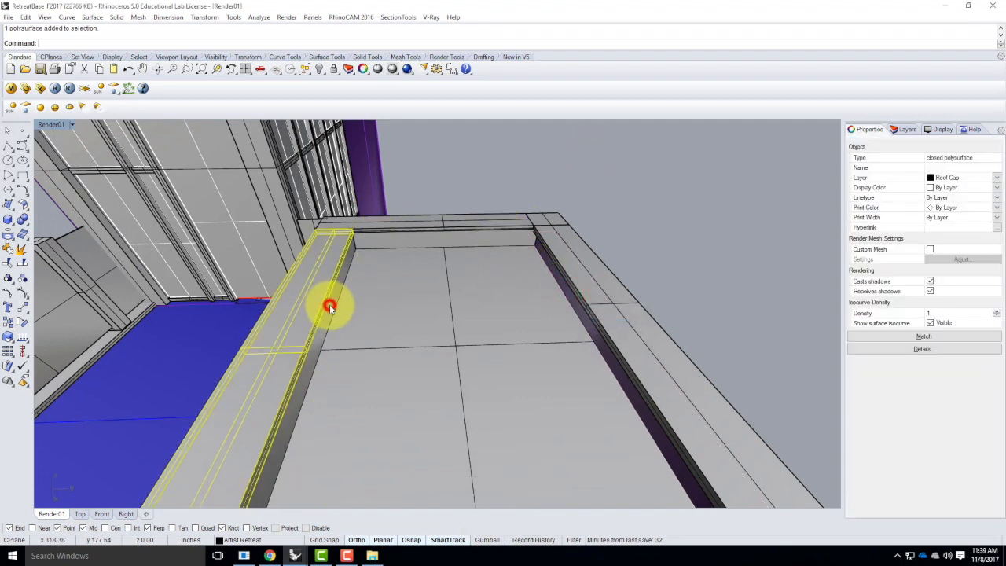
text(Spli)
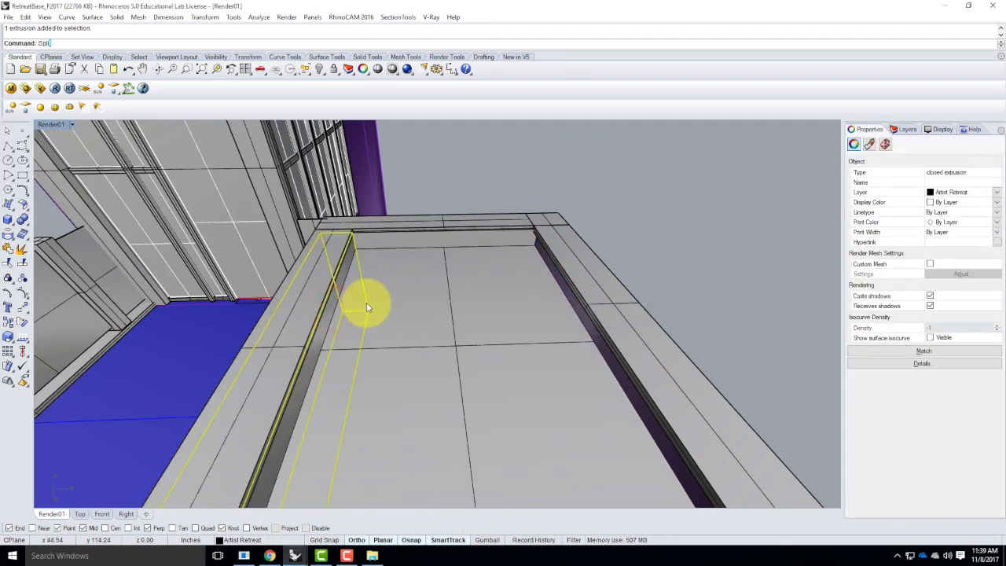
key(Return)
click(335, 314)
click(377, 344)
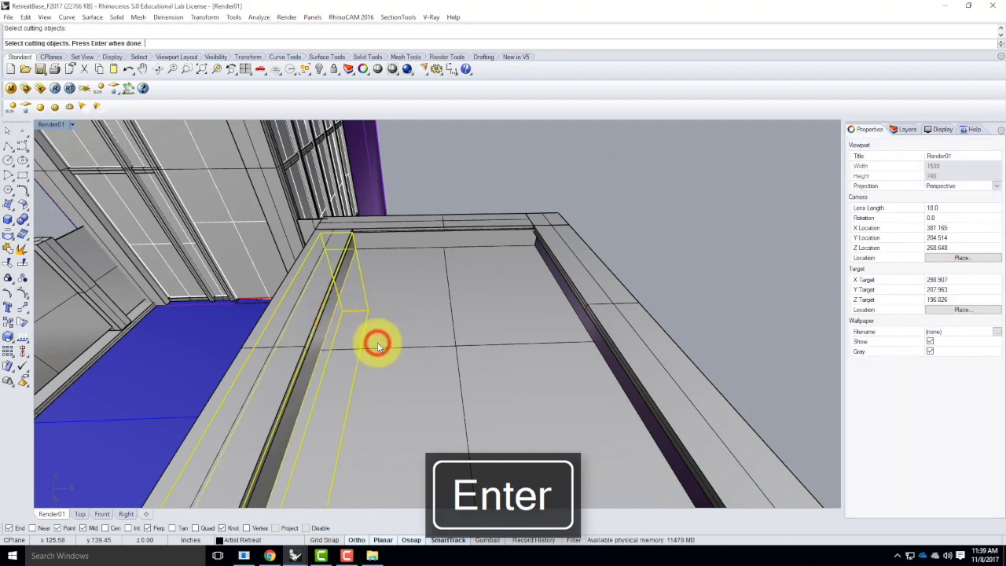
key(Return)
click(344, 258)
key(Escape)
click(346, 264)
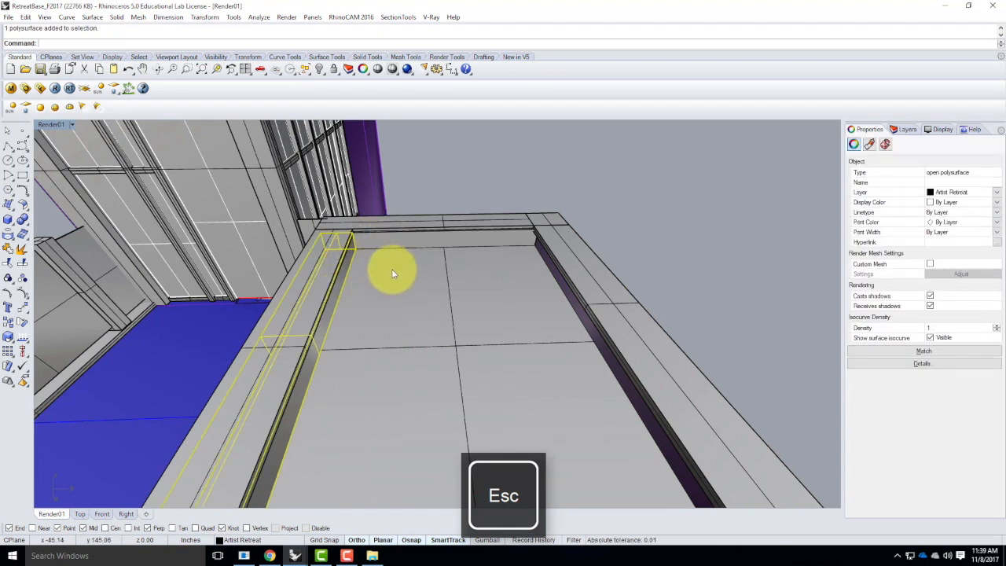
Try to split the three remaining enclosure walls together, using their intersection curves at the cover surface as cutting objects.
click(422, 239)
right_drag(419, 312, 563, 270)
shift+click(564, 267)
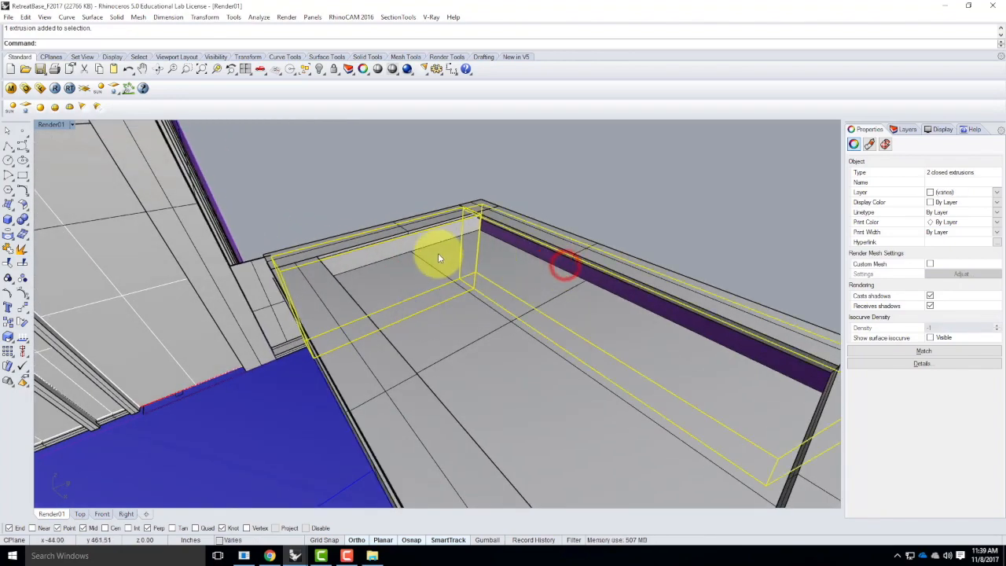
right_drag(438, 253, 729, 420)
right_drag(635, 456, 582, 362)
shift+click(556, 305)
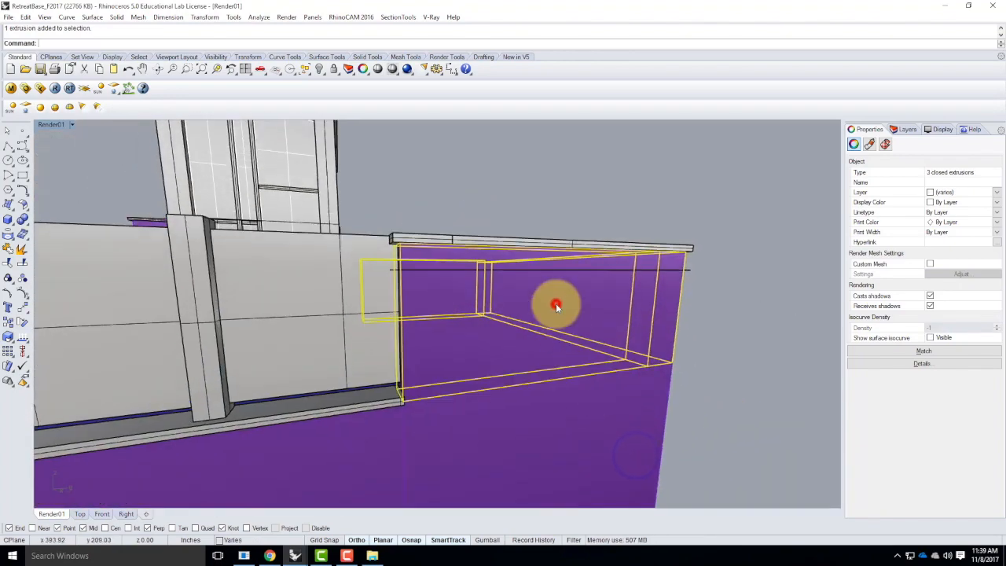
right_drag(558, 294, 582, 349)
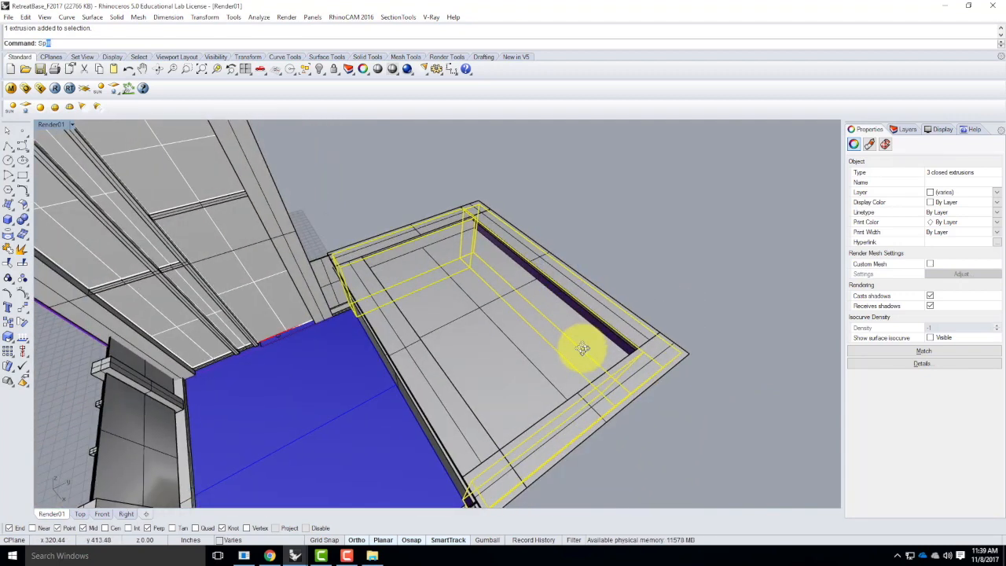
key(Return)
scroll(547, 290, up, 3)
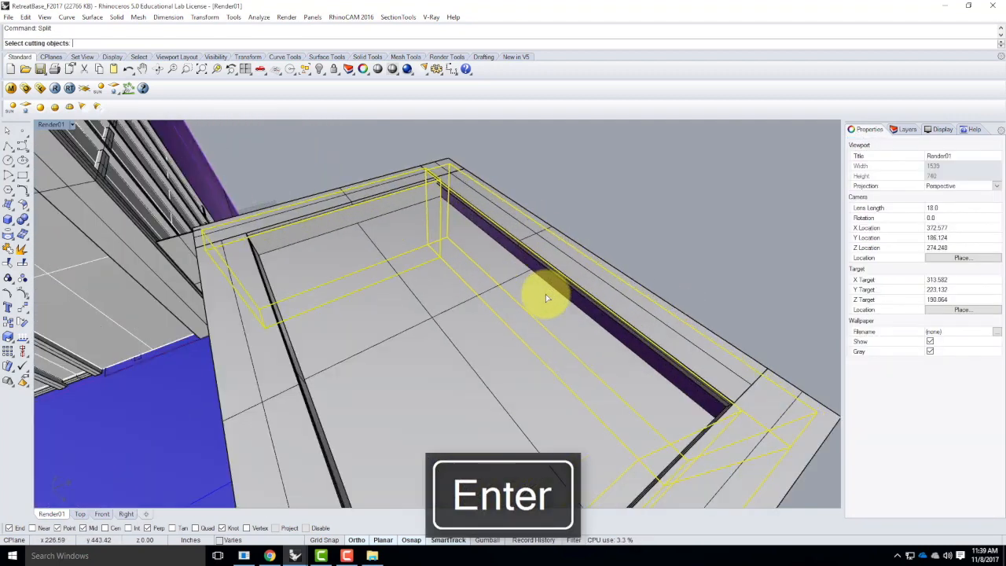
click(547, 287)
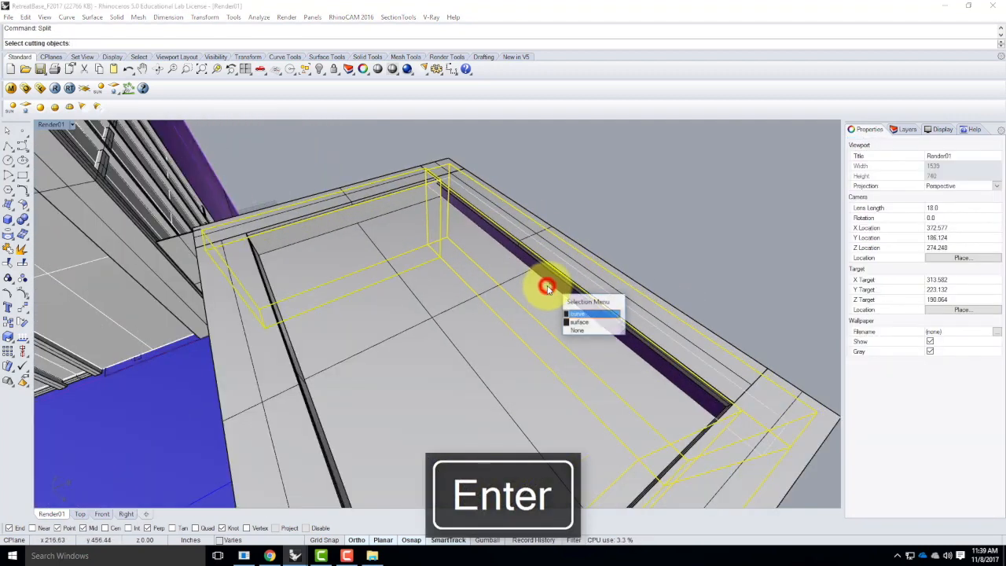
click(592, 321)
click(394, 216)
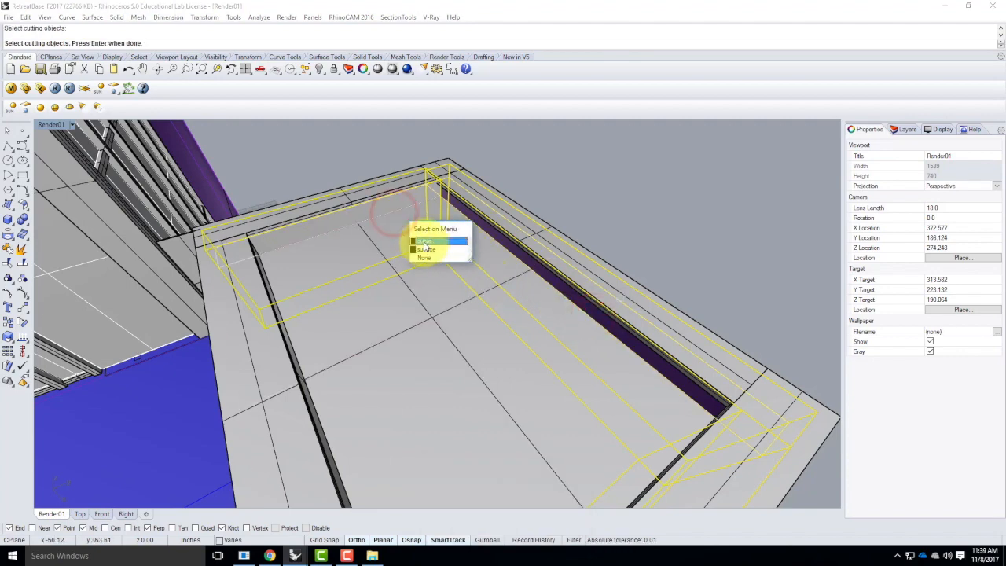
click(422, 241)
right_drag(306, 293, 655, 256)
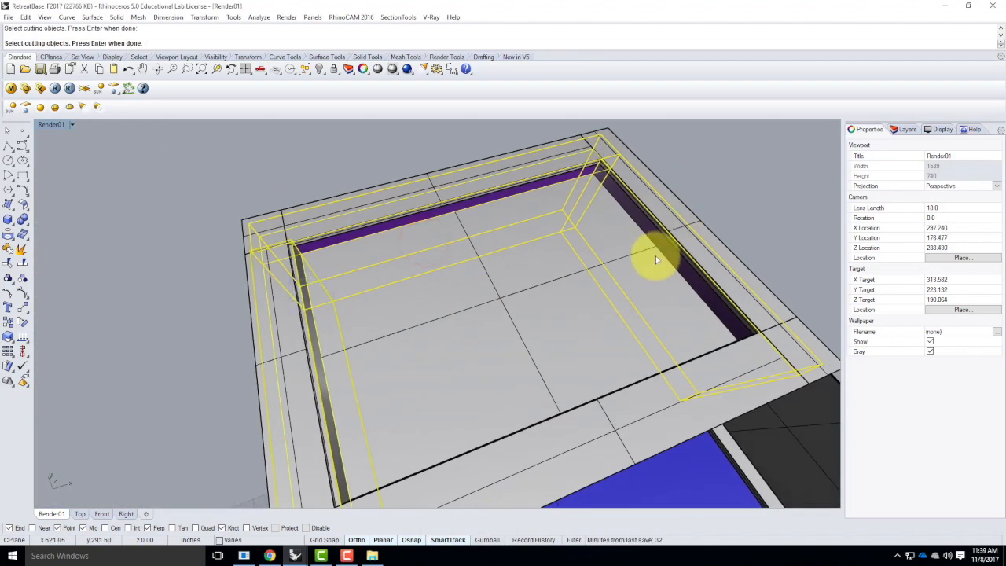
click(663, 253)
click(693, 287)
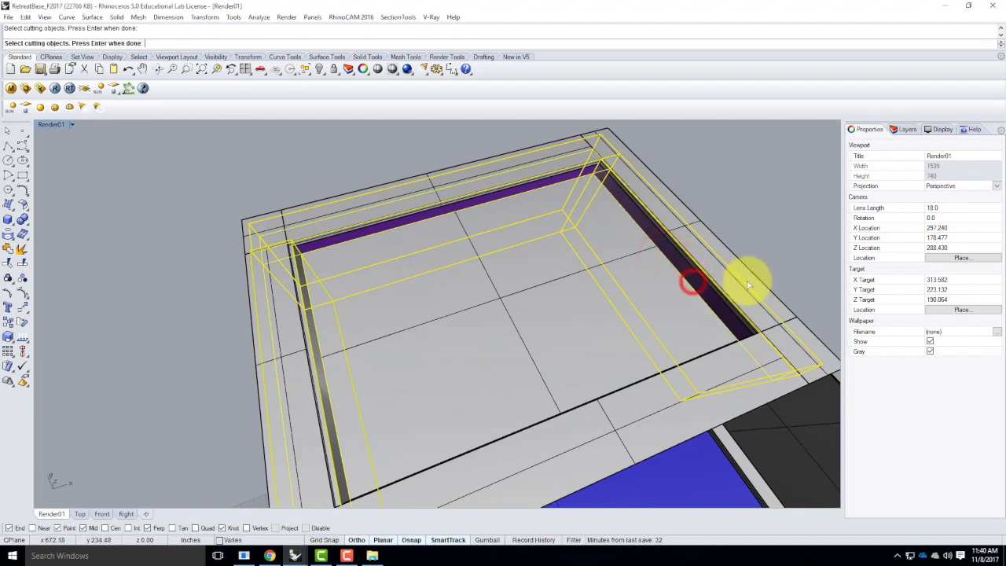
key(Return)
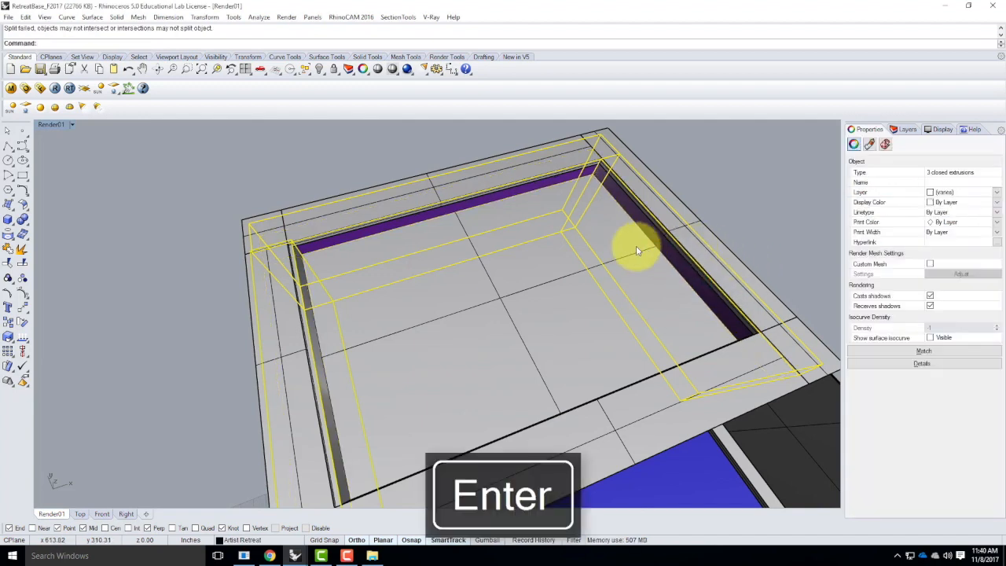
key(Escape)
click(477, 205)
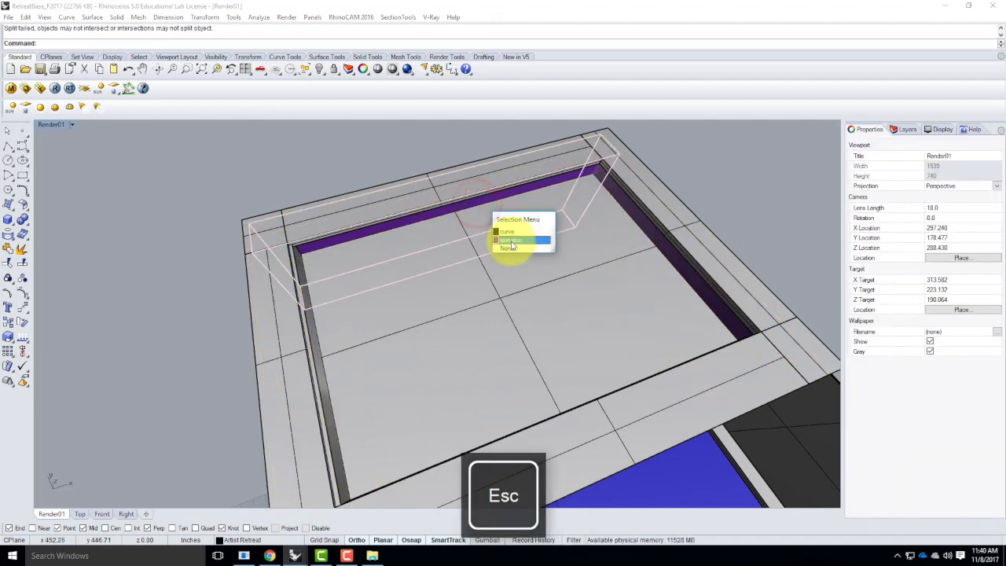
click(512, 239)
right_drag(562, 281, 555, 245)
key(Escape)
right_drag(464, 305, 312, 236)
click(313, 236)
right_drag(501, 275, 401, 237)
key(Escape)
click(415, 330)
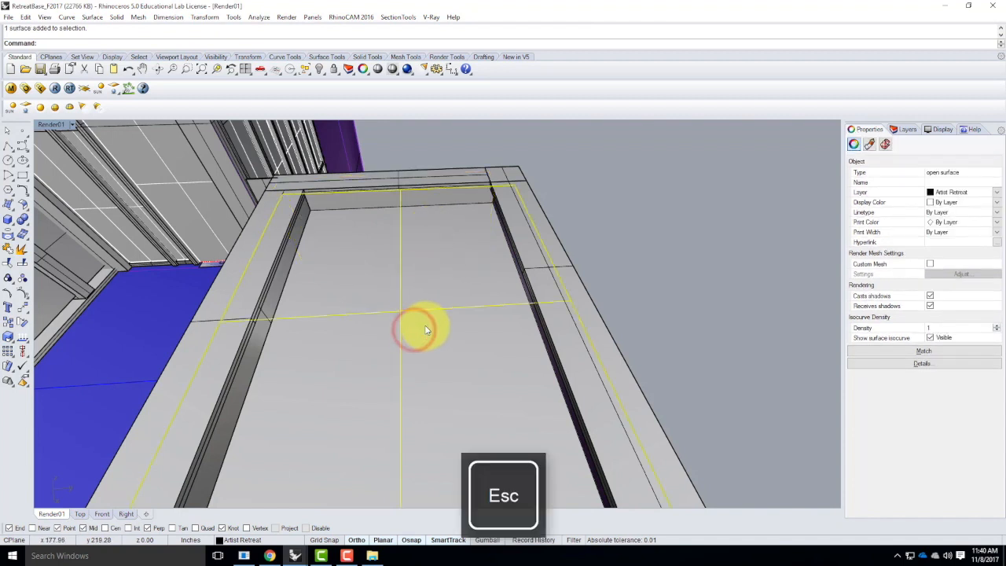
key(Escape)
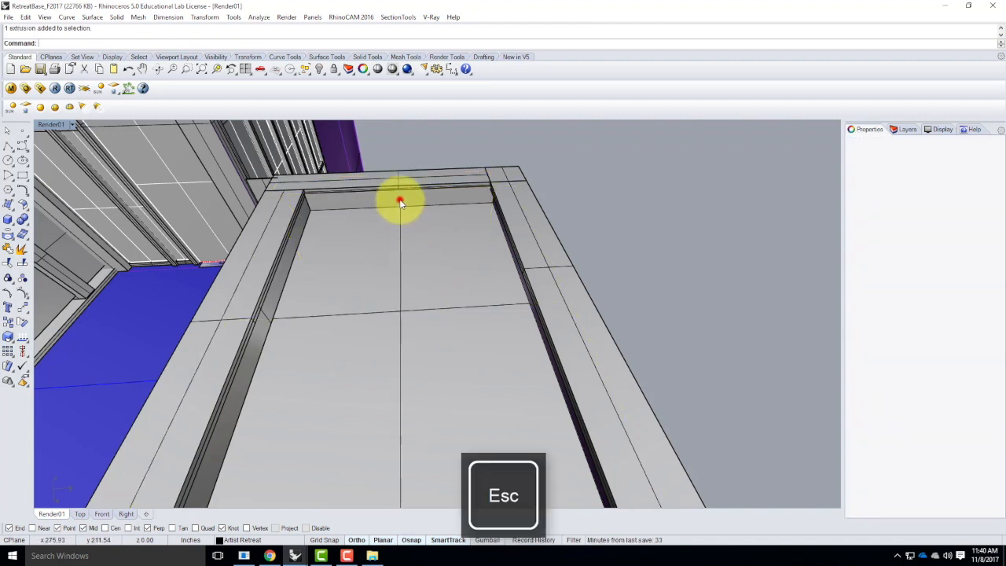
Split the enclosure's house-side end wall with the cover surface as the cutting object.
click(400, 202)
key(Return)
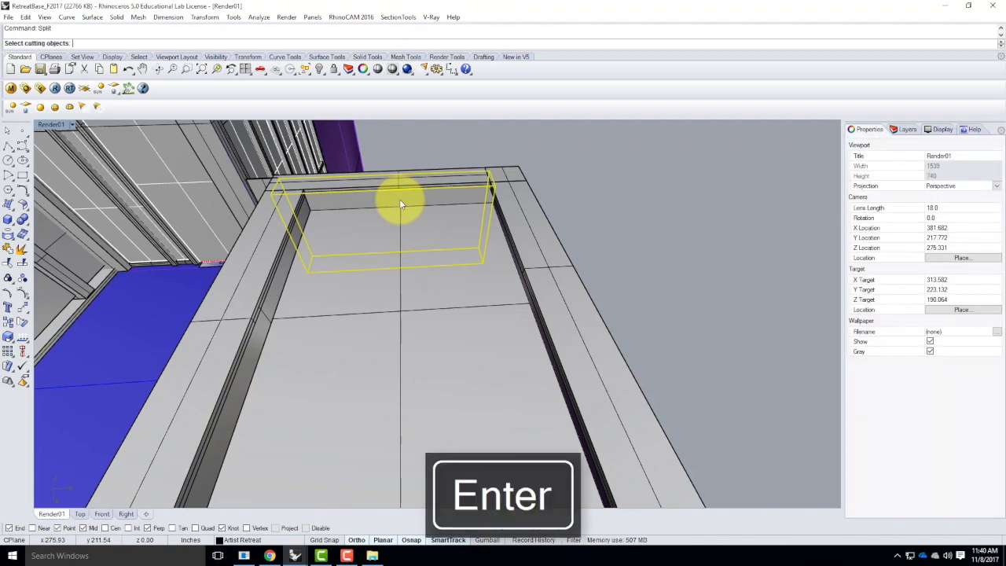
click(396, 290)
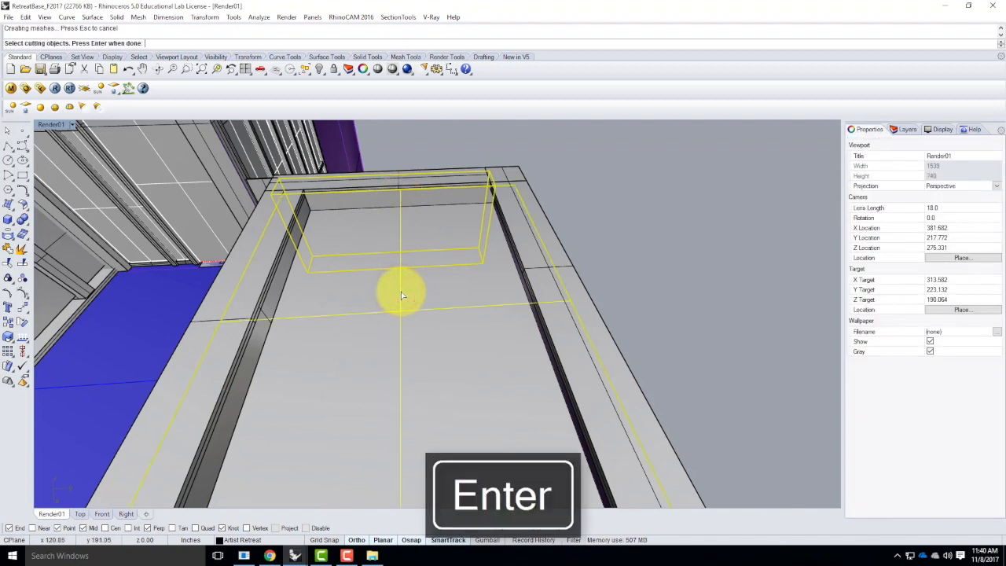
key(Return)
key(Escape)
Split the enclosure's long outer wall opposite the deck, using the cover surface as the cutting object.
right_drag(428, 280, 523, 254)
click(522, 253)
click(557, 288)
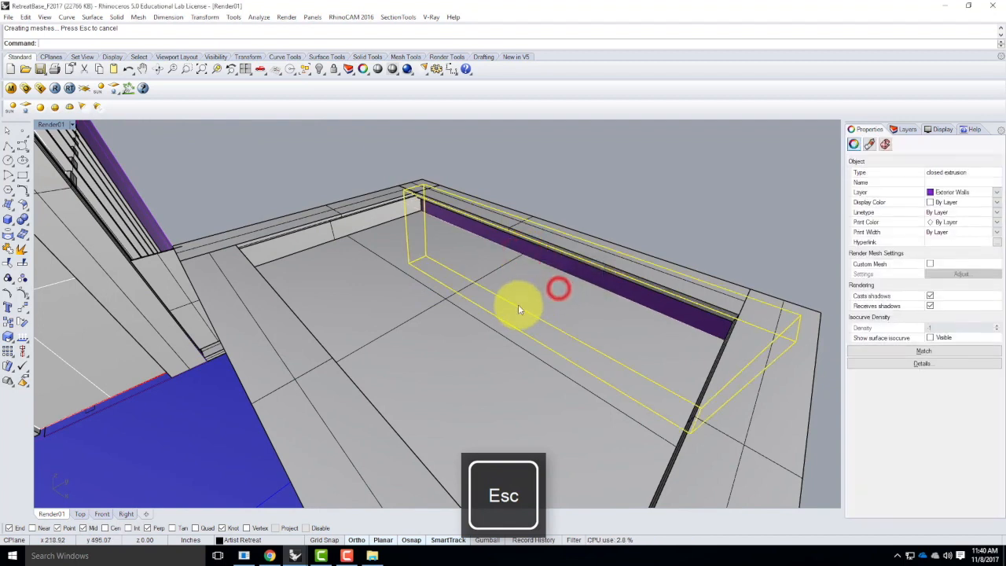
right_click(519, 304)
click(470, 315)
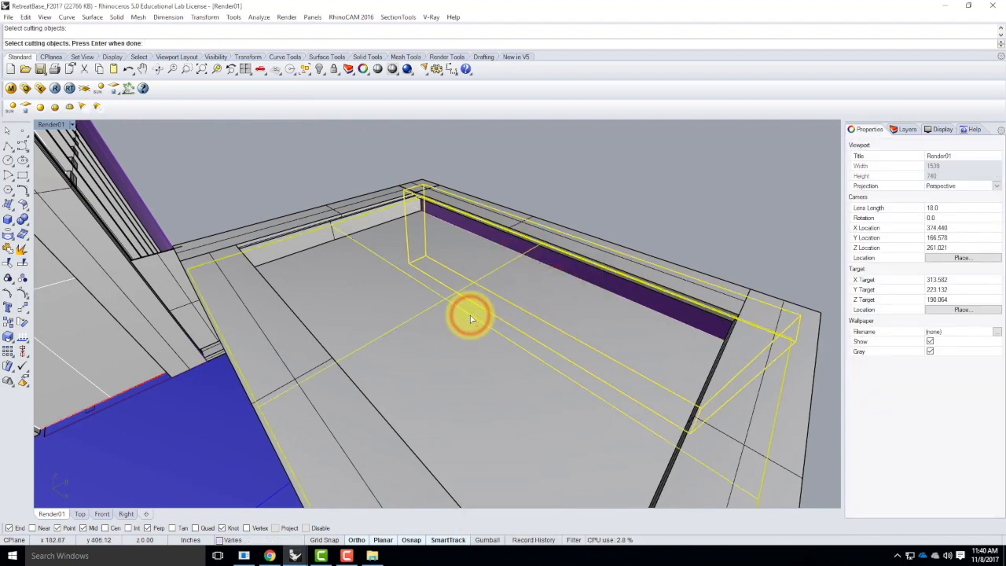
key(Return)
click(631, 131)
Split the enclosure's end wall farthest from the house, using the cover surface as the cutting object.
right_drag(189, 308, 467, 271)
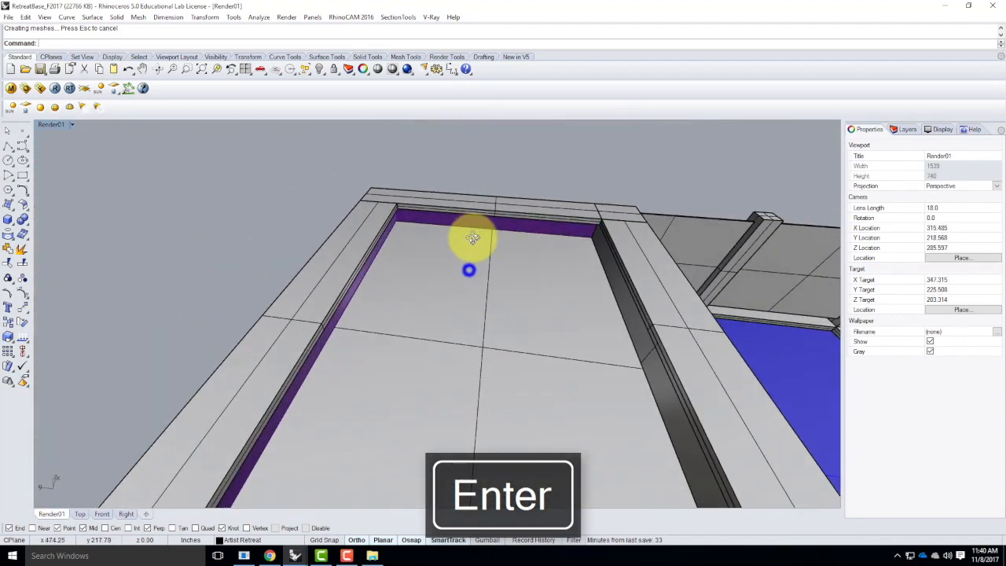
click(465, 289)
key(Escape)
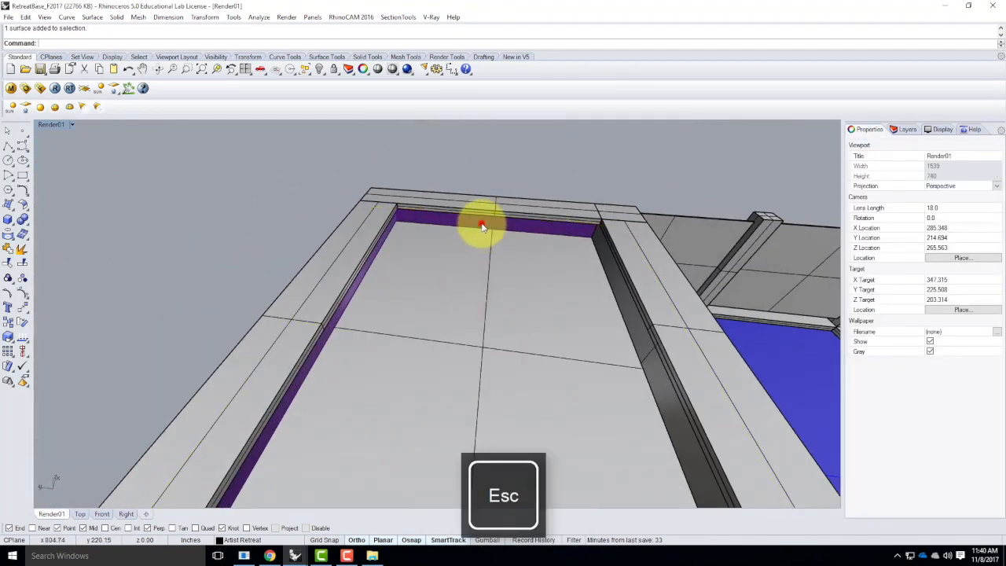
click(481, 223)
right_click(469, 263)
click(485, 346)
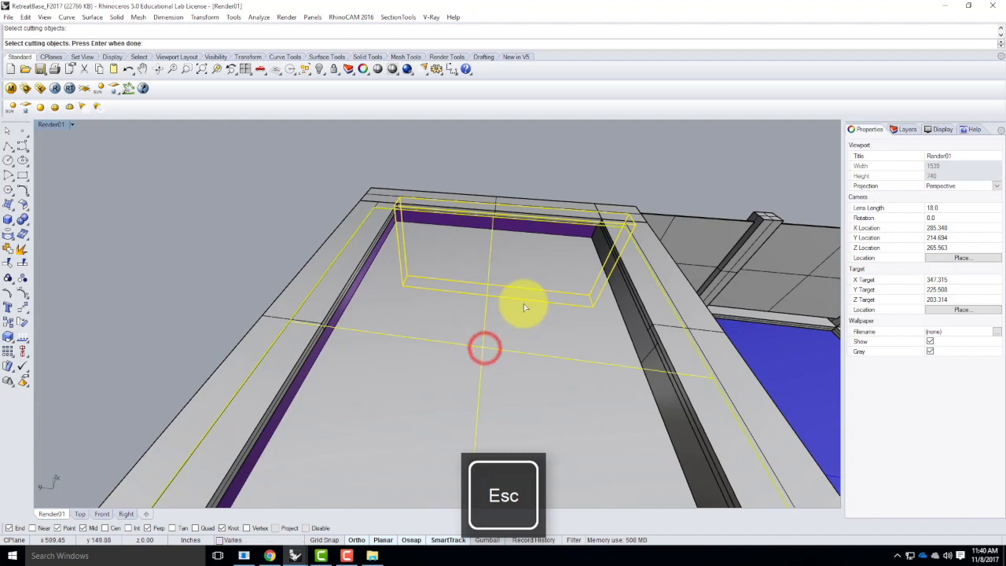
key(Return)
key(Escape)
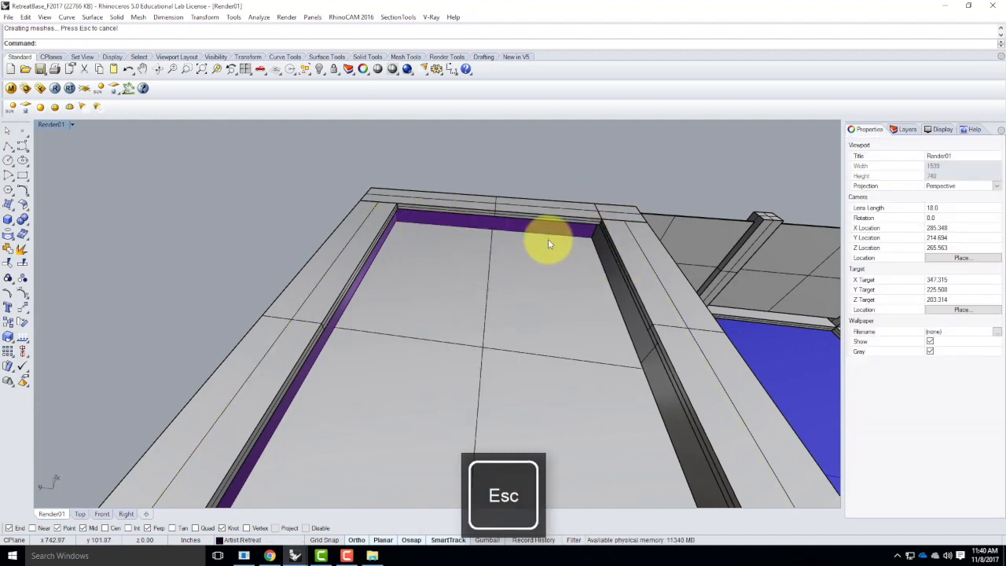
Select the upper pieces of all four enclosure walls above the cover surface and explode them into separate surfaces.
click(542, 231)
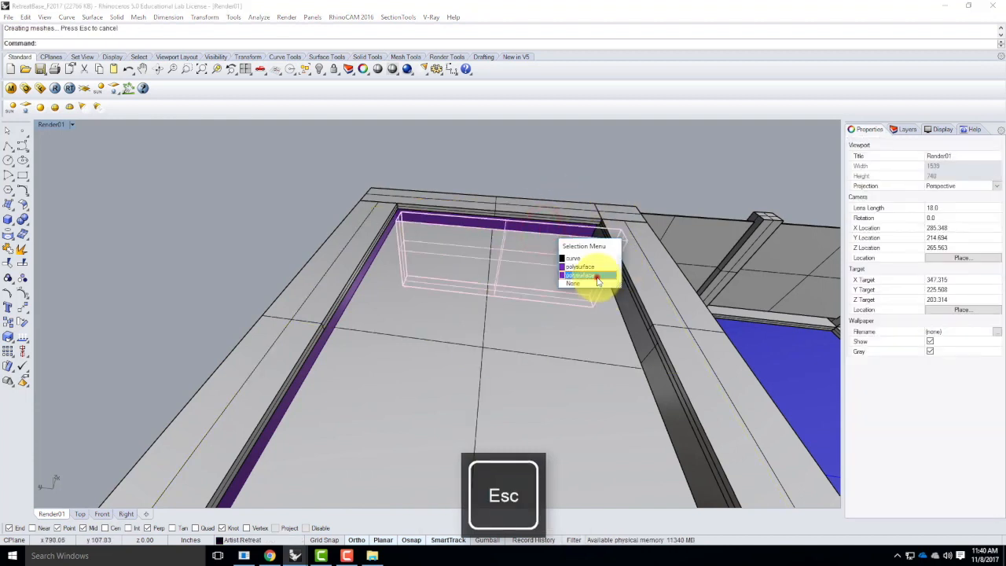
click(596, 275)
click(542, 228)
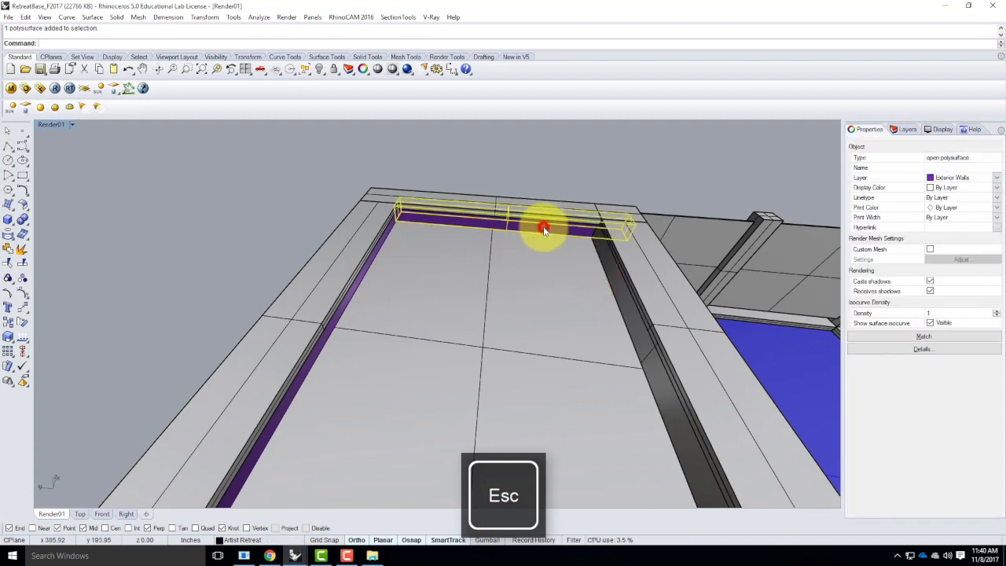
shift+click(617, 291)
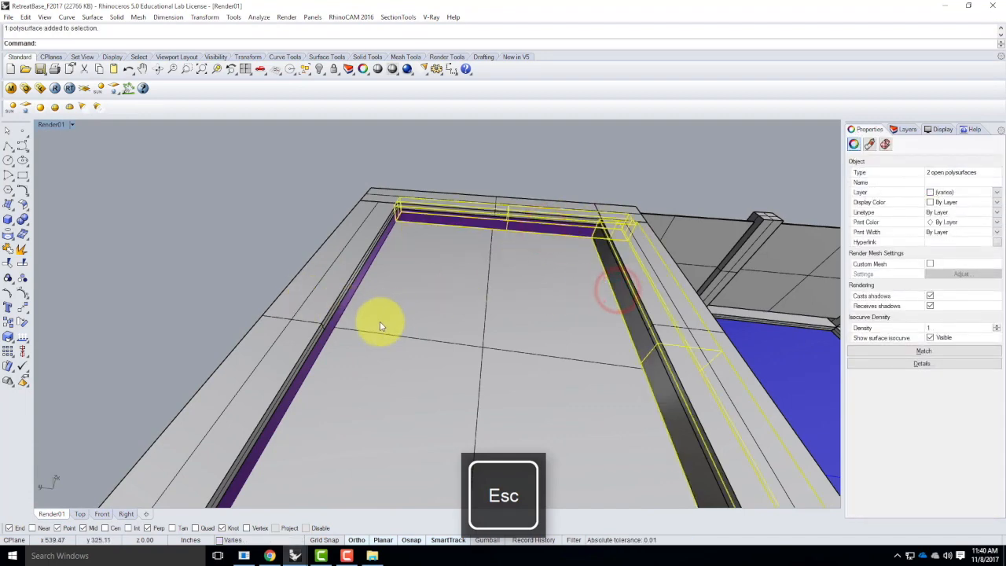
scroll(309, 245, down, 4)
scroll(319, 300, up, 5)
shift+click(319, 299)
right_drag(437, 303, 267, 318)
scroll(258, 225, up, 1)
scroll(259, 233, up, 3)
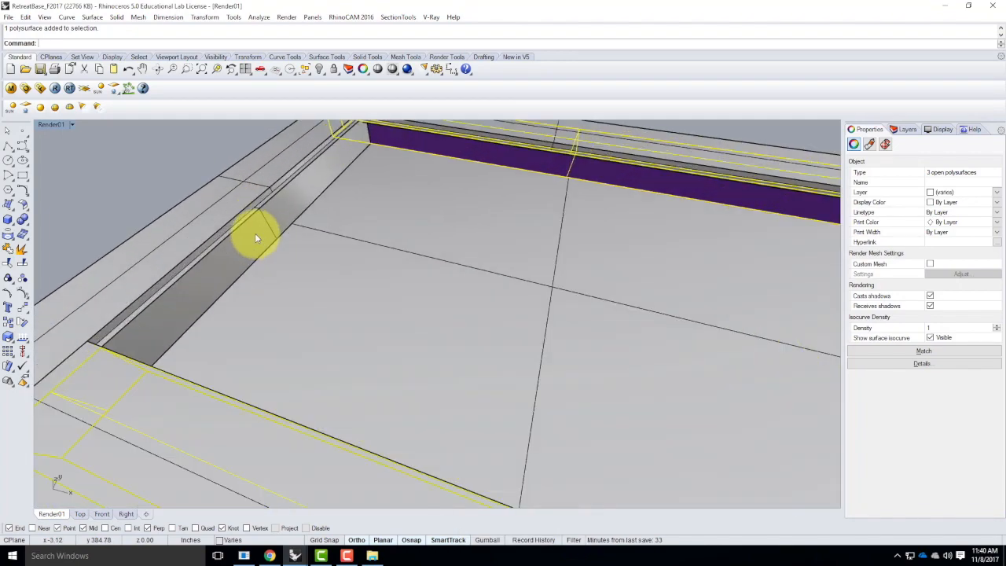
shift+click(253, 238)
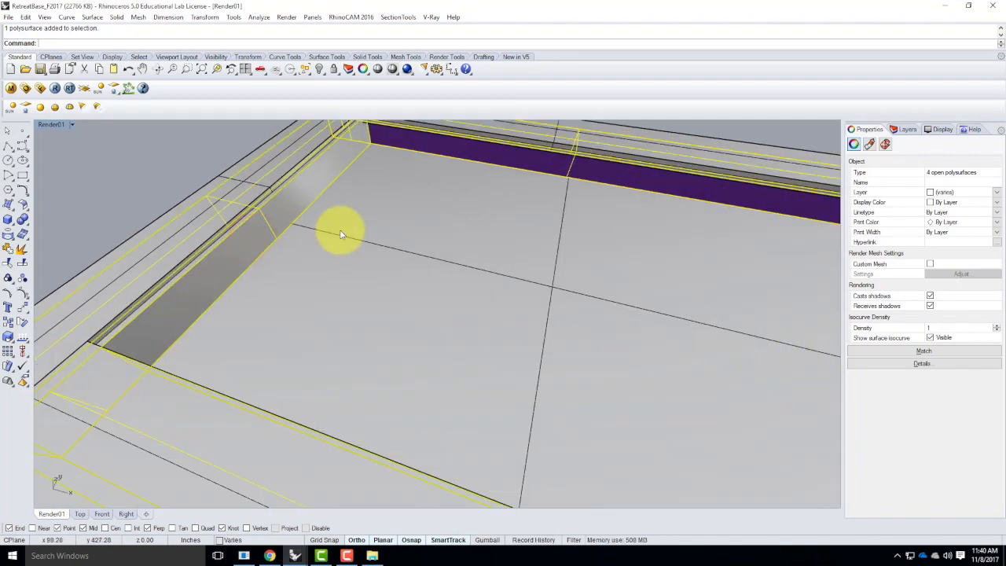
key(Return)
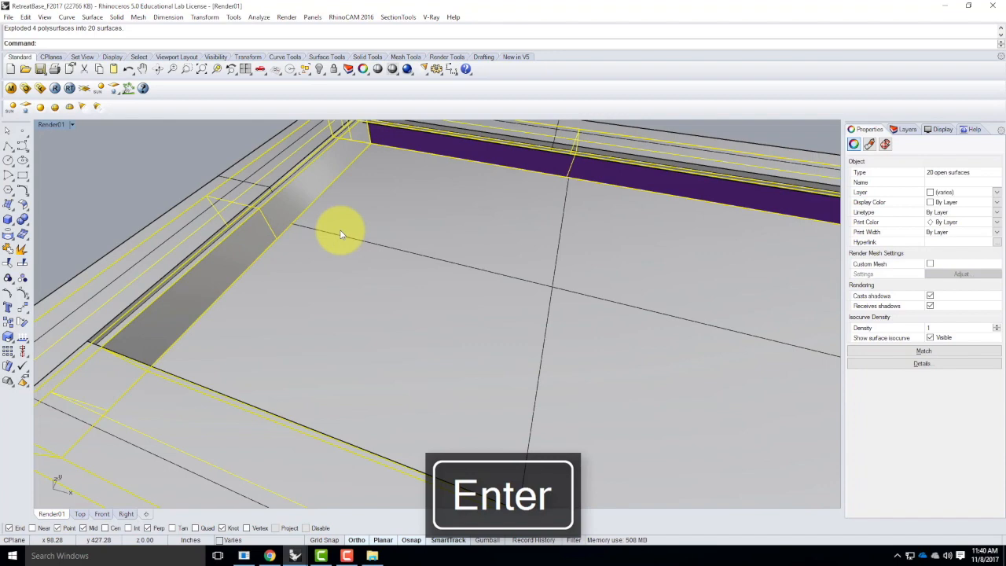
Select only the four inner faces of the exploded upper walls around the cover, leaving the roof caps out of the selection.
scroll(213, 286, down, 3)
click(225, 272)
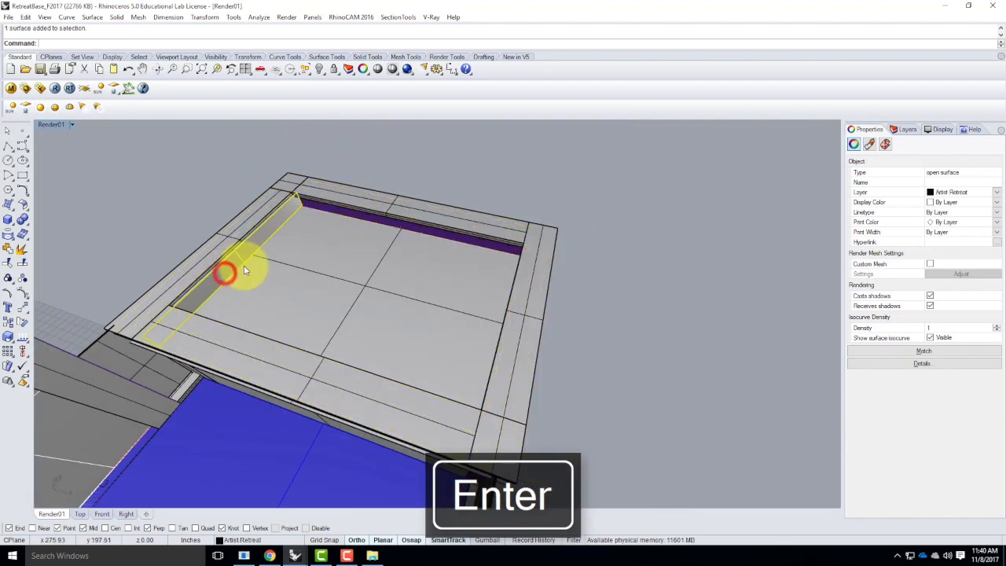
click(352, 216)
click(395, 229)
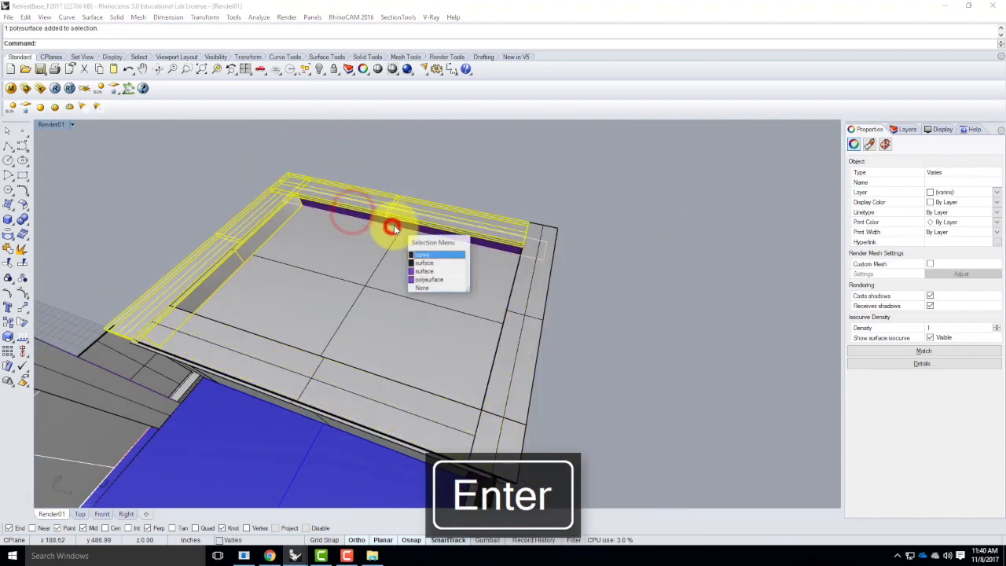
click(423, 271)
right_drag(360, 278, 512, 238)
scroll(512, 238, up, 4)
shift+click(512, 239)
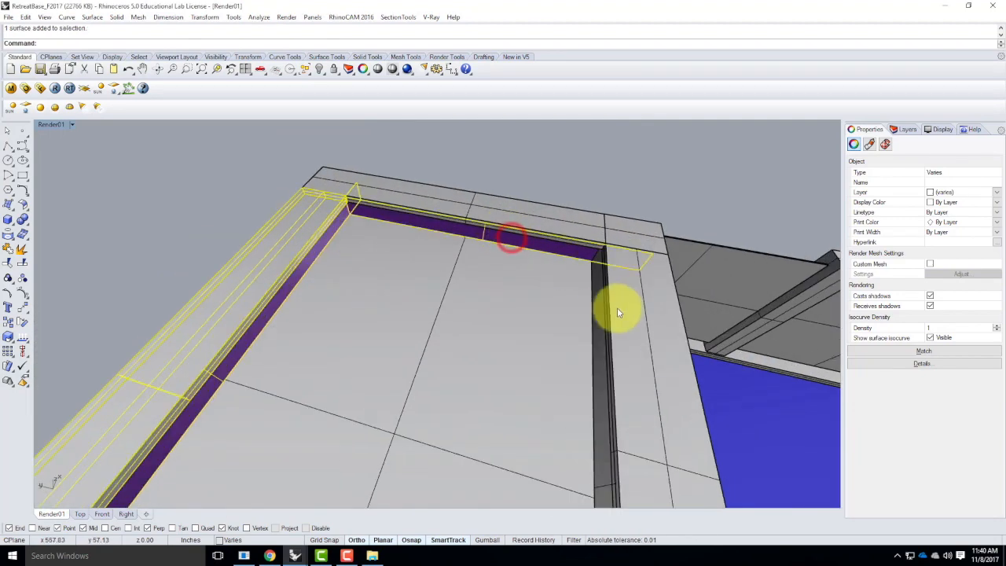
scroll(573, 261, down, 4)
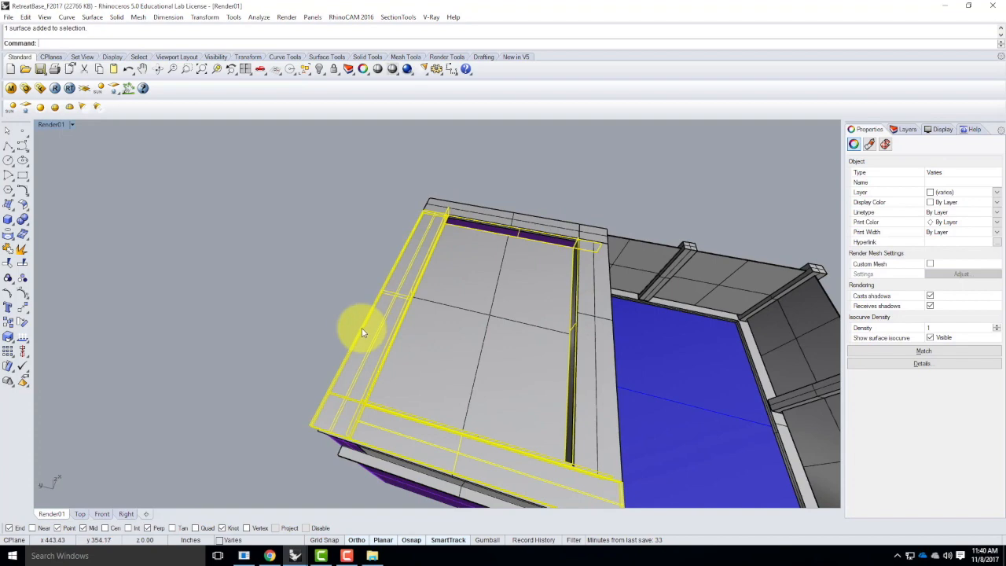
ctrl+click(348, 345)
mouse_move(348, 346)
right_down()
mouse_move(433, 333)
mouse_move(354, 334)
right_up()
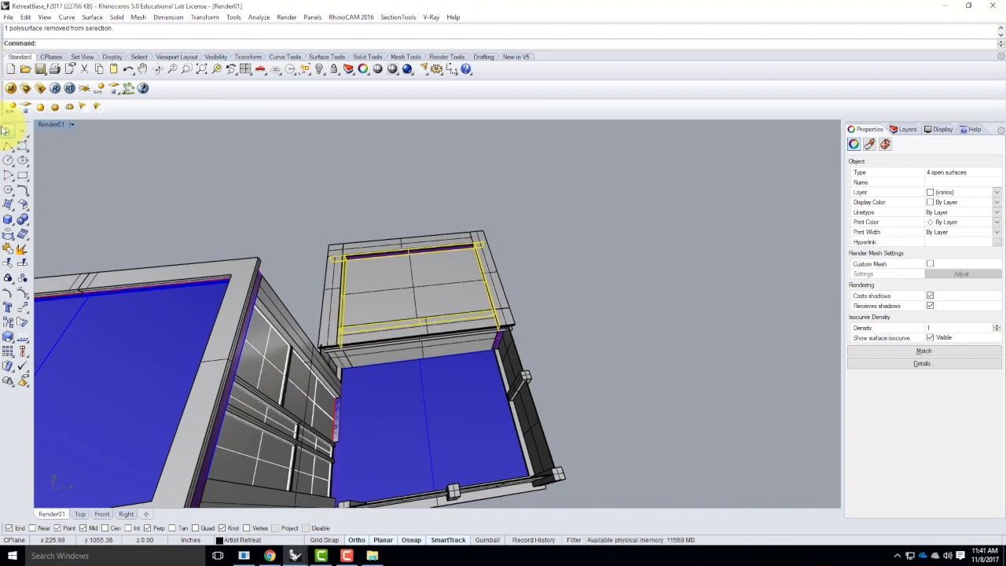
Load Porcelain Blue.vismat into the scene materials from the Porcelain folder of the V-Ray Materials library.
click(12, 90)
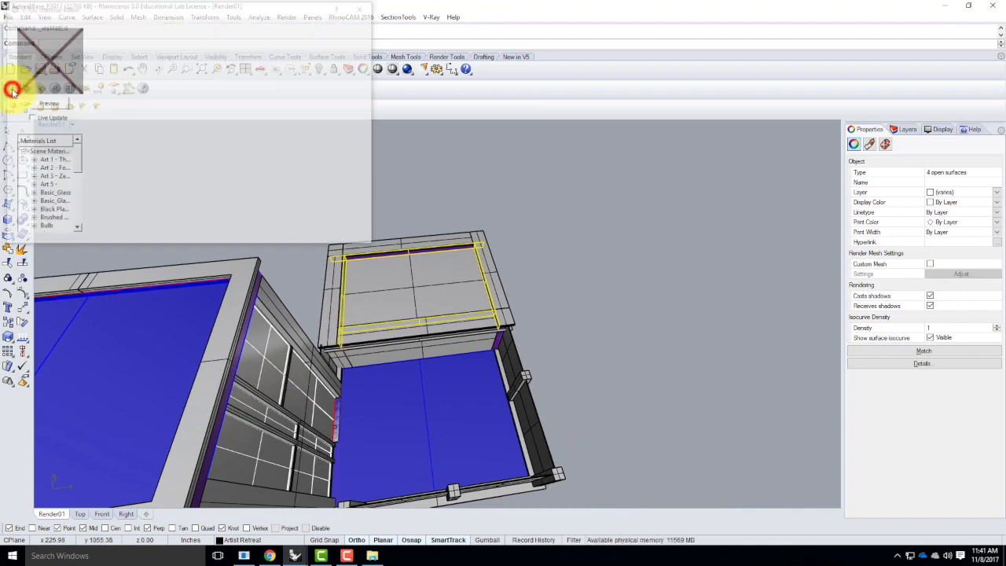
right_click(40, 151)
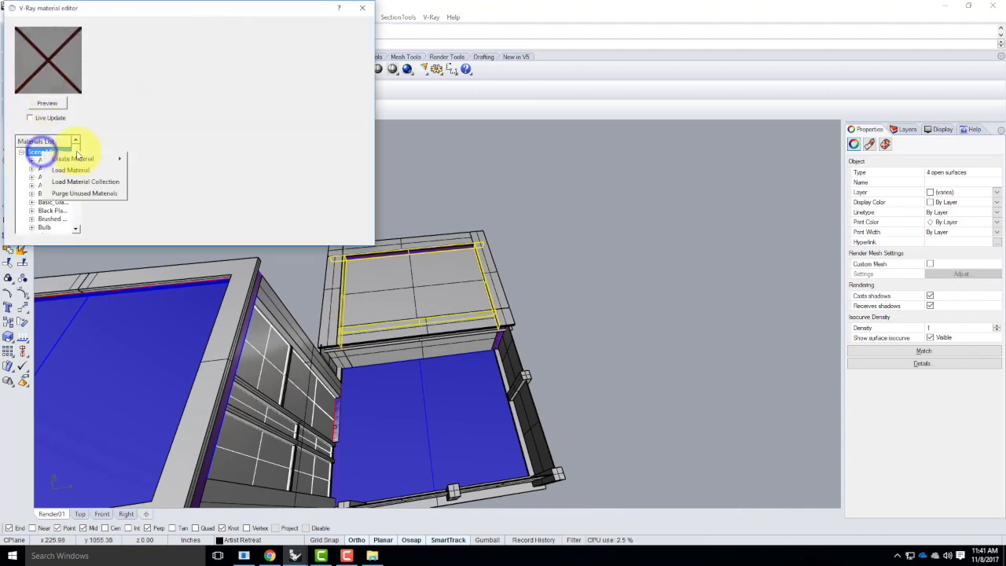
click(76, 174)
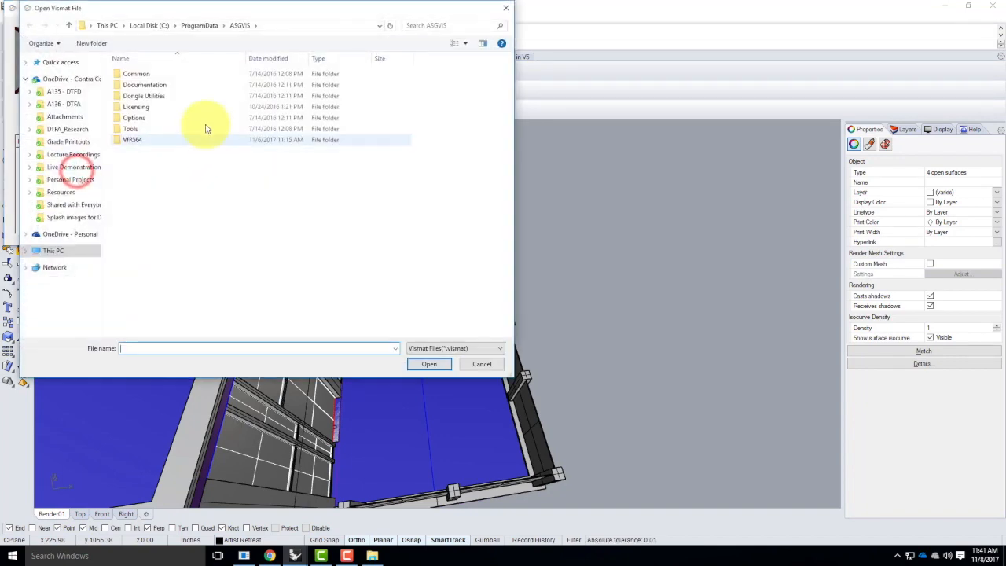
click(68, 193)
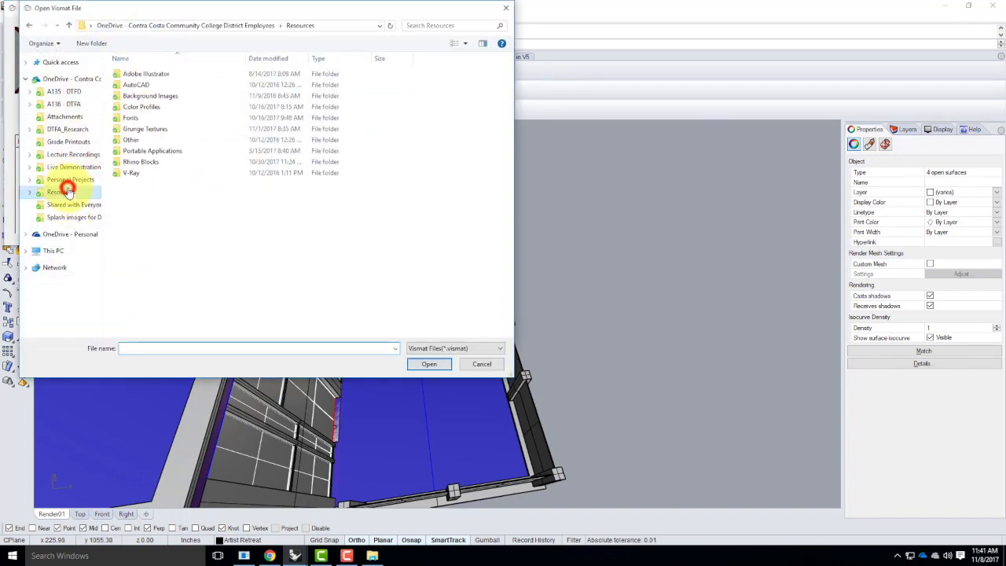
double_click(135, 172)
double_click(142, 106)
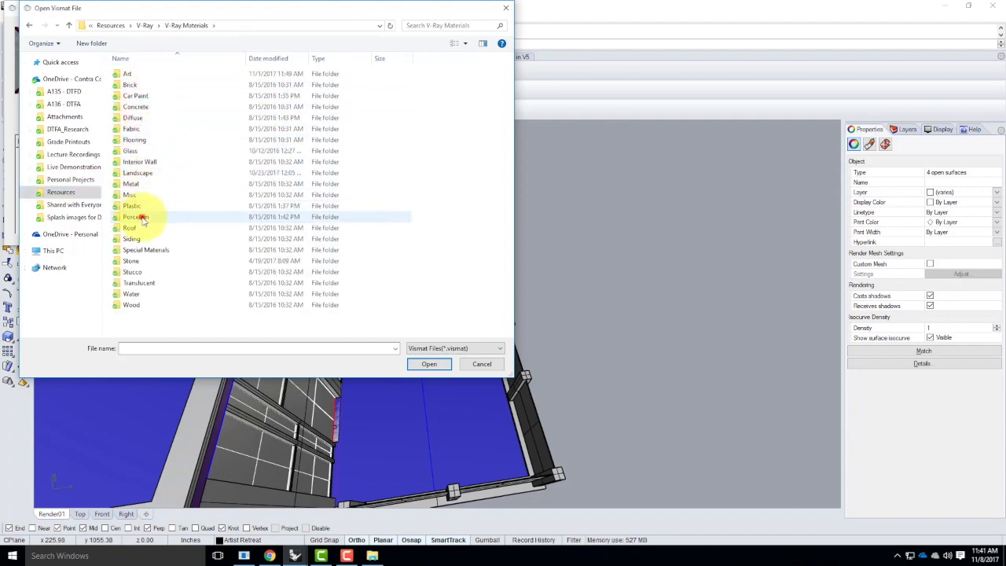
double_click(136, 217)
click(156, 73)
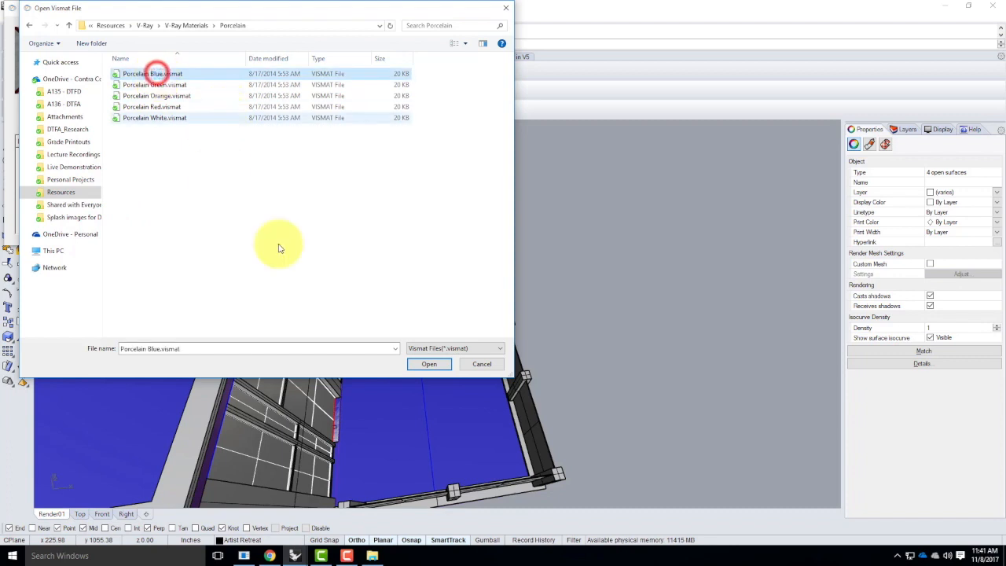
click(431, 363)
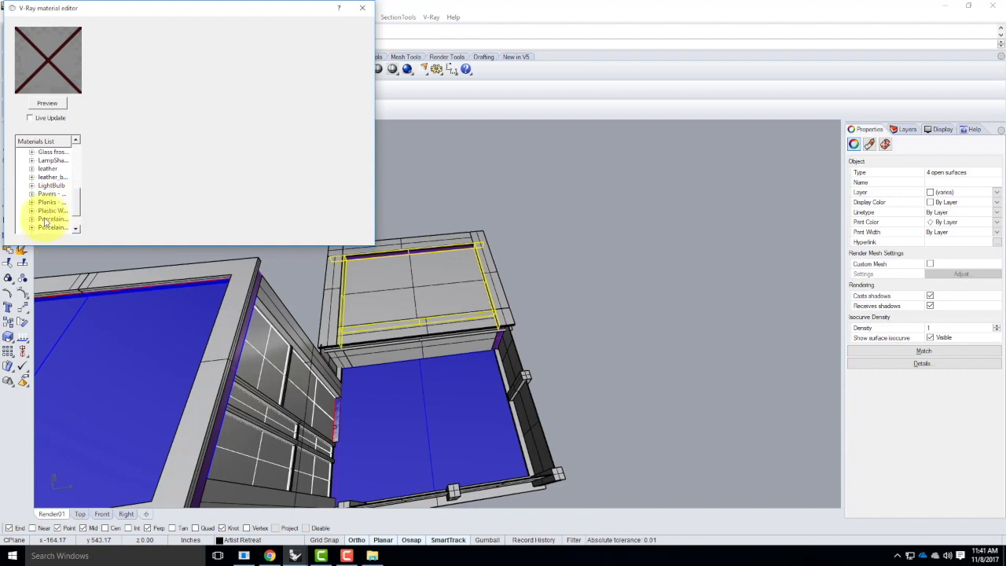
Preview both porcelain materials in the scene's V-Ray material list to compare them.
click(44, 227)
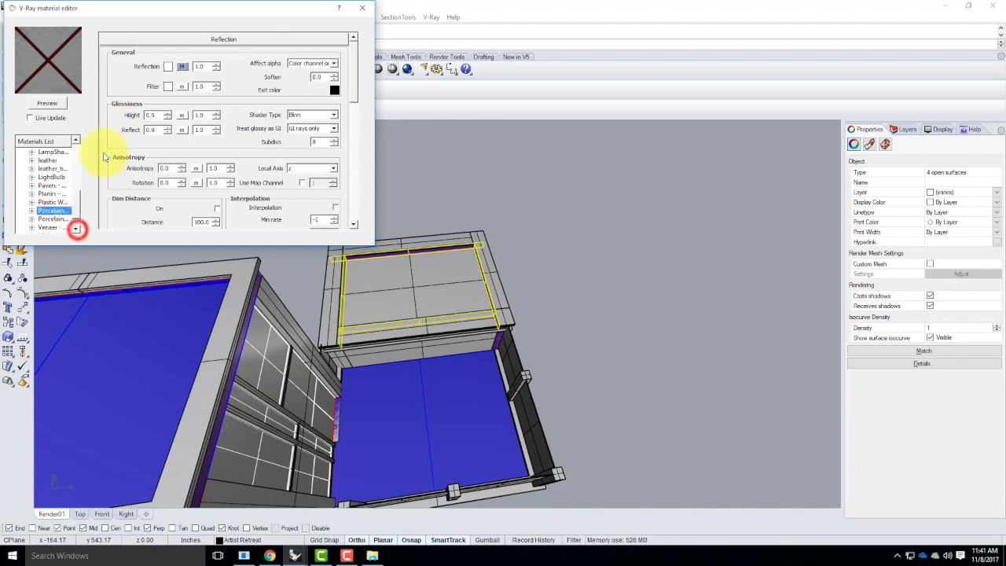
drag(159, 14, 253, 125)
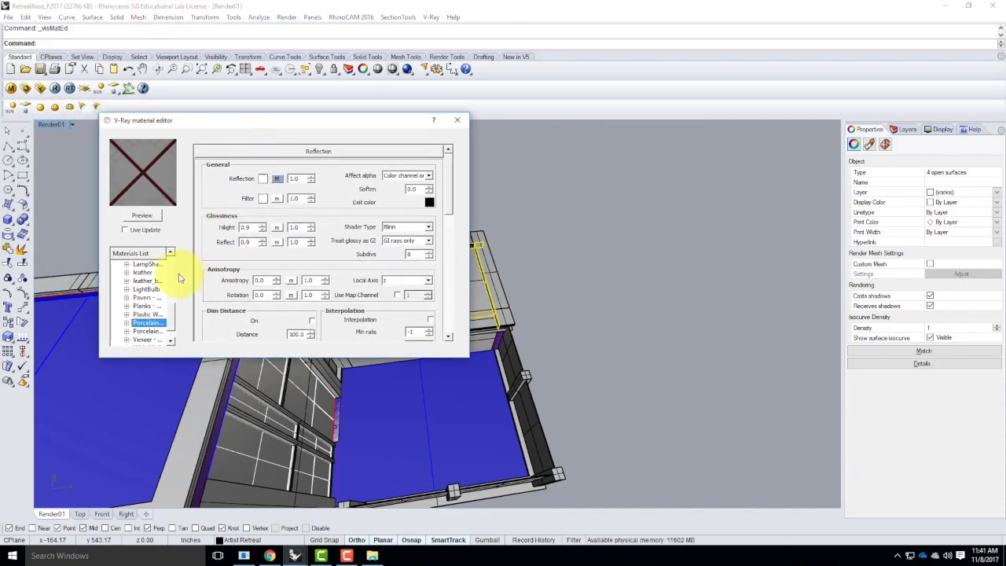
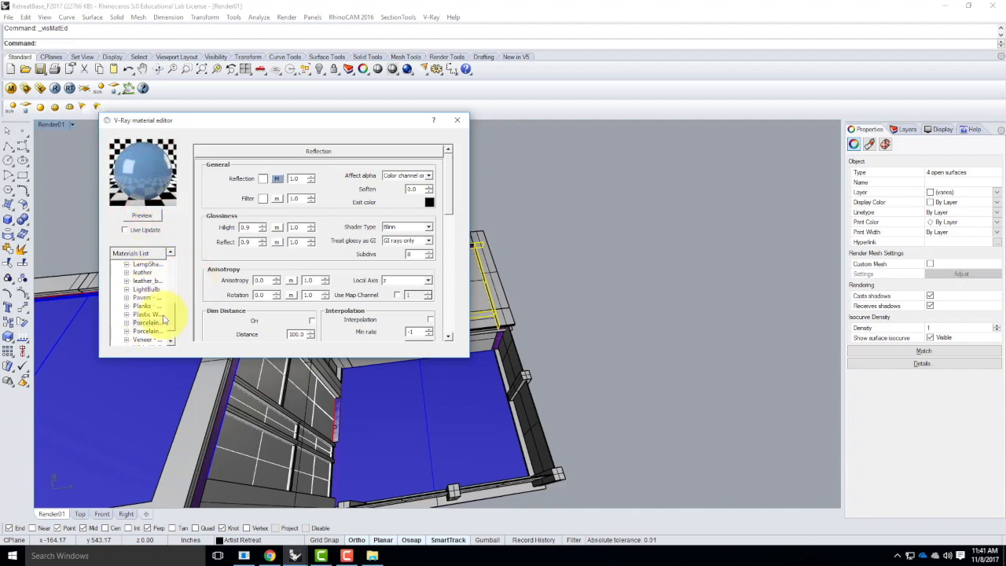
scroll(165, 330, down, 1)
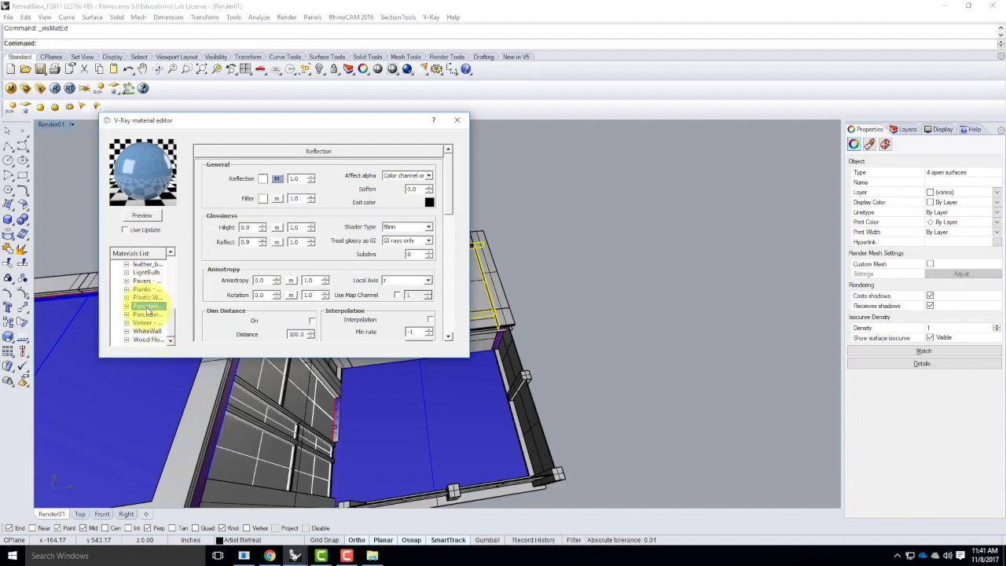
click(150, 314)
click(144, 213)
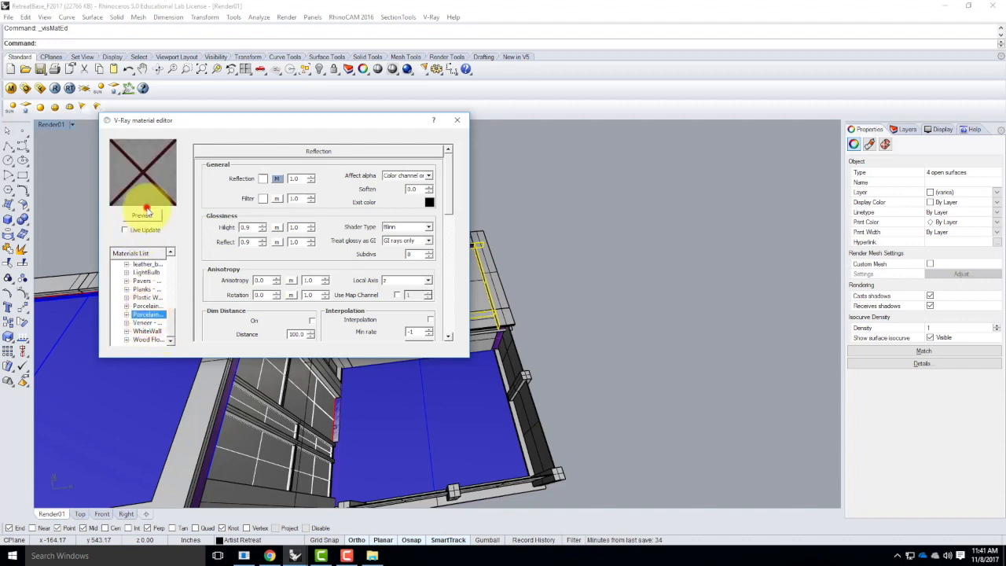
Apply the Porcelain Blue material to the four selected inner upper wall faces and clear the selection.
right_click(155, 307)
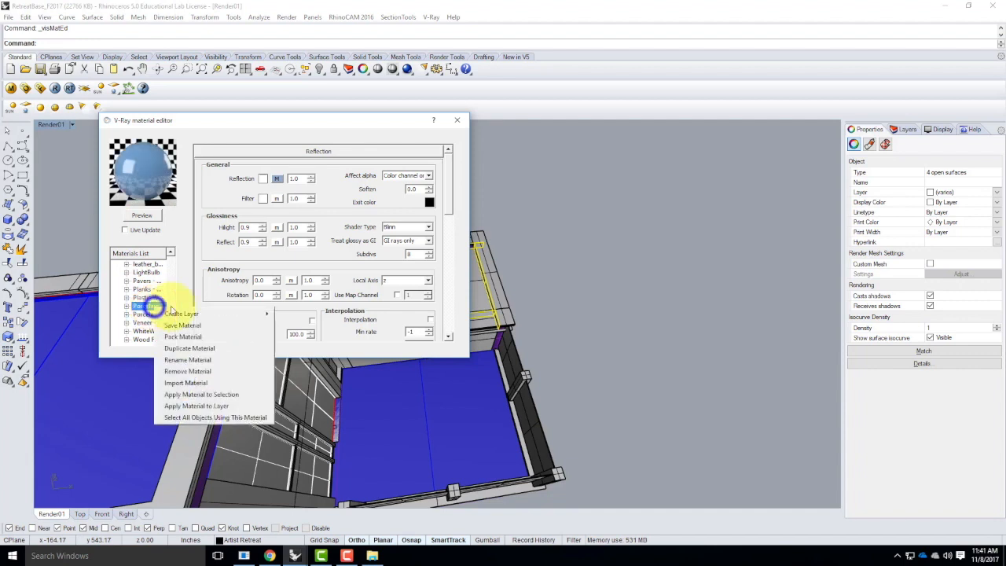
click(233, 394)
click(456, 119)
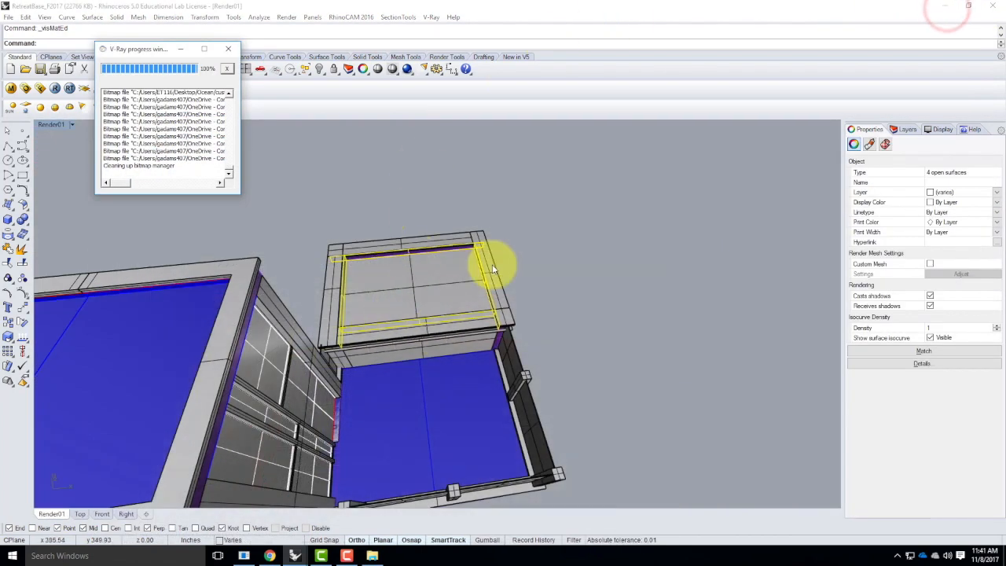
click(540, 265)
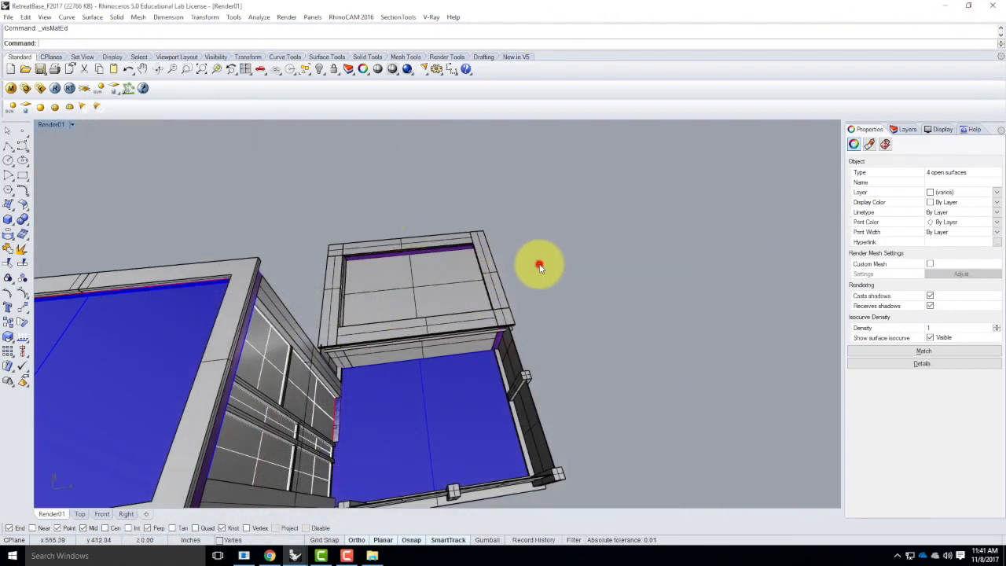
Move the enclosure's recessed cover surface vertically up by 3 inches.
scroll(404, 303, up, 6)
click(375, 276)
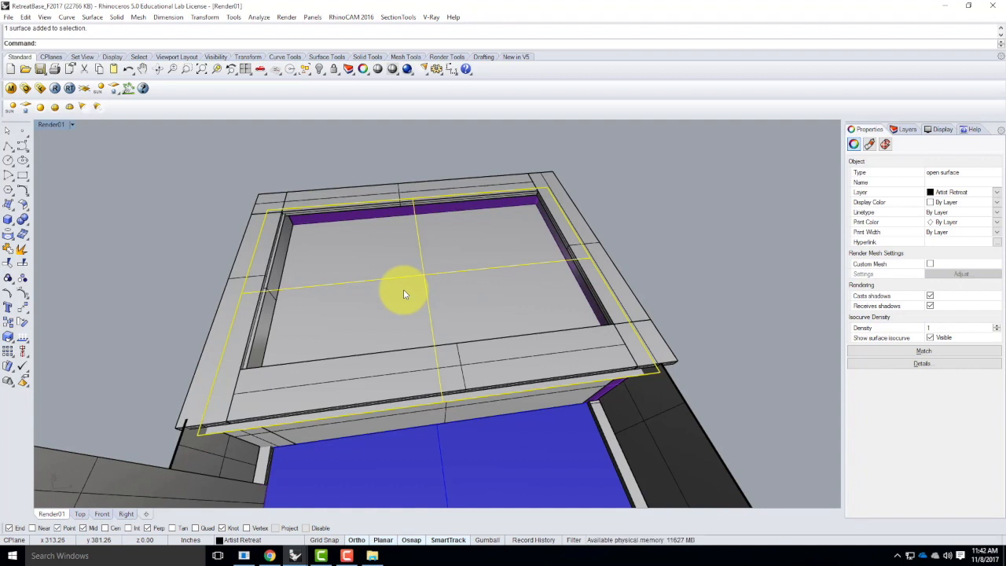
key(Return)
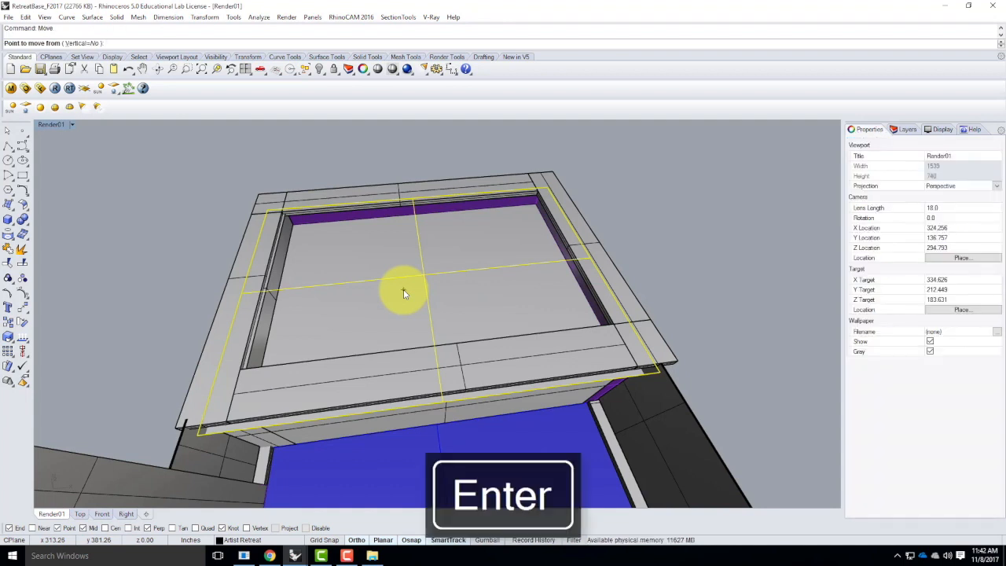
click(403, 293)
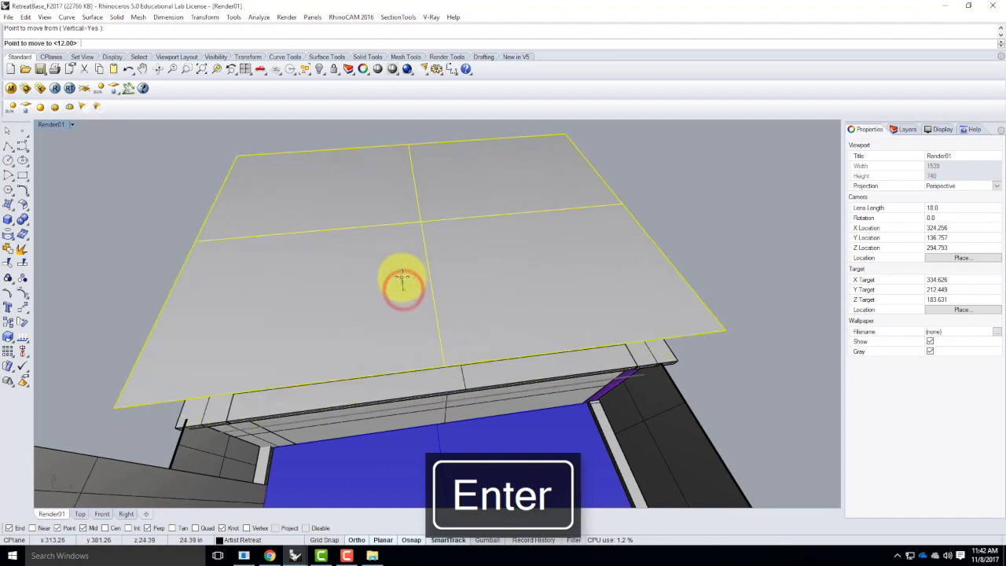
key(Return)
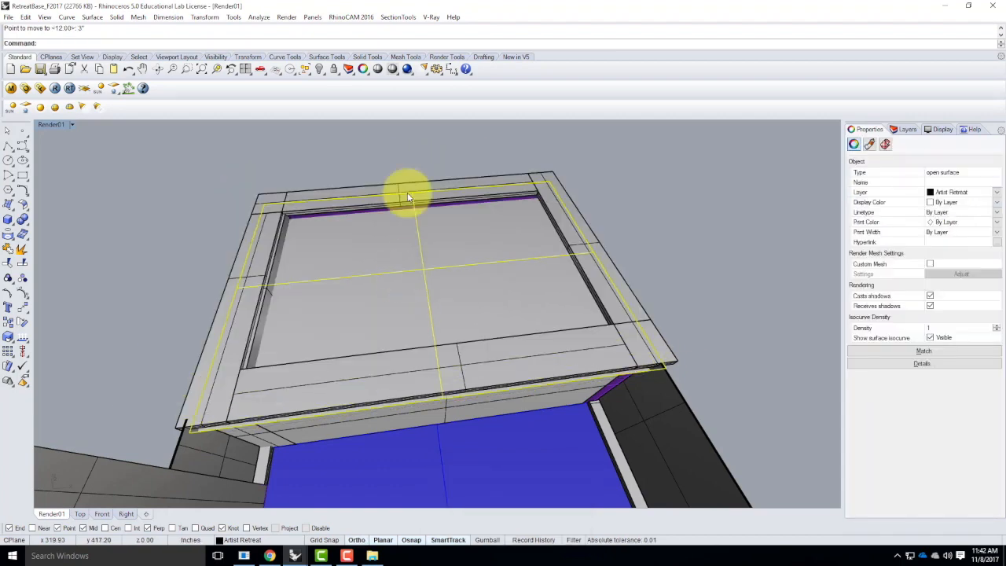
key(Escape)
Trim away the cover surface's edge beyond the enclosure walls, using the four inner upper wall faces as cutting objects.
scroll(423, 208, up, 3)
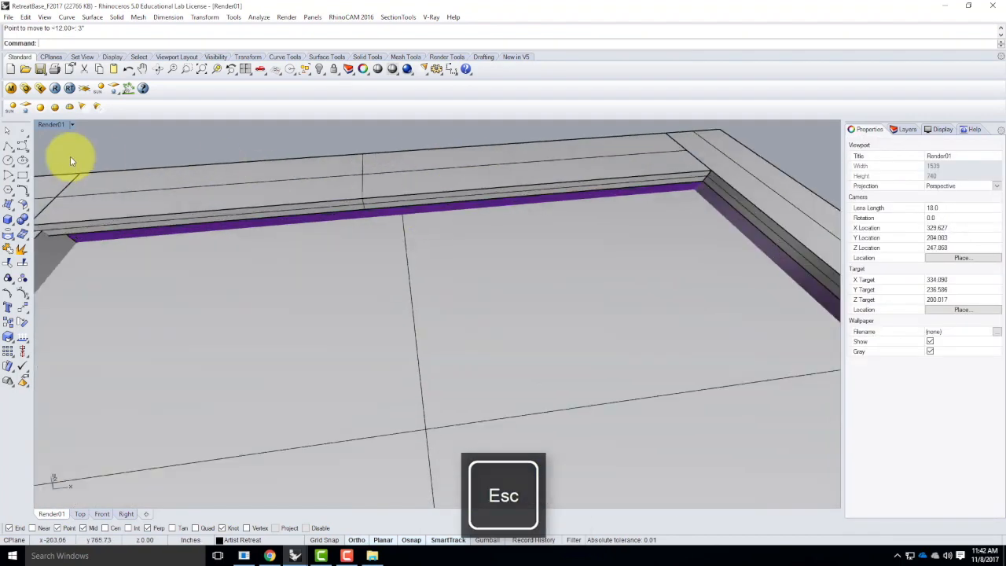
click(152, 236)
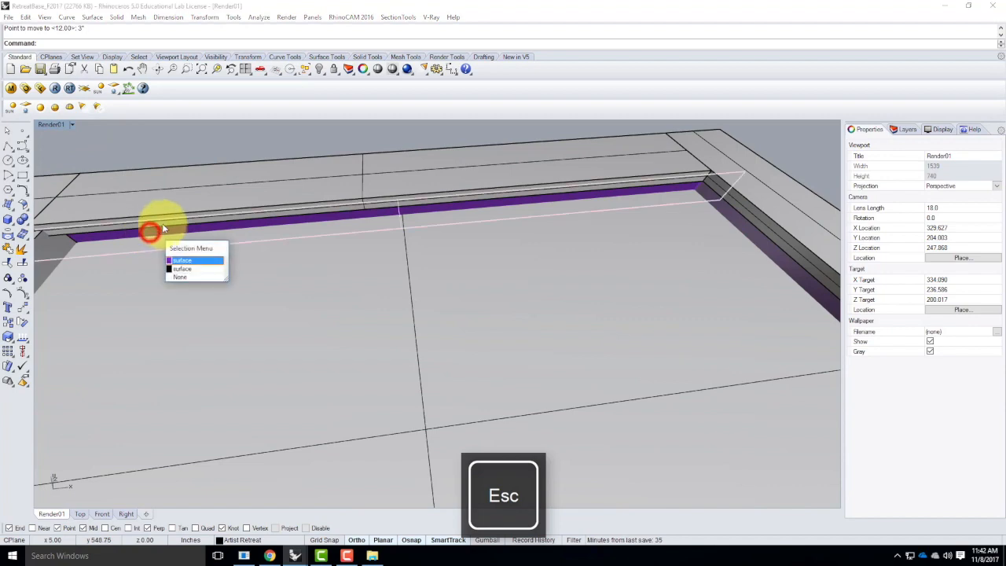
click(190, 262)
scroll(332, 162, down, 5)
shift+click(185, 242)
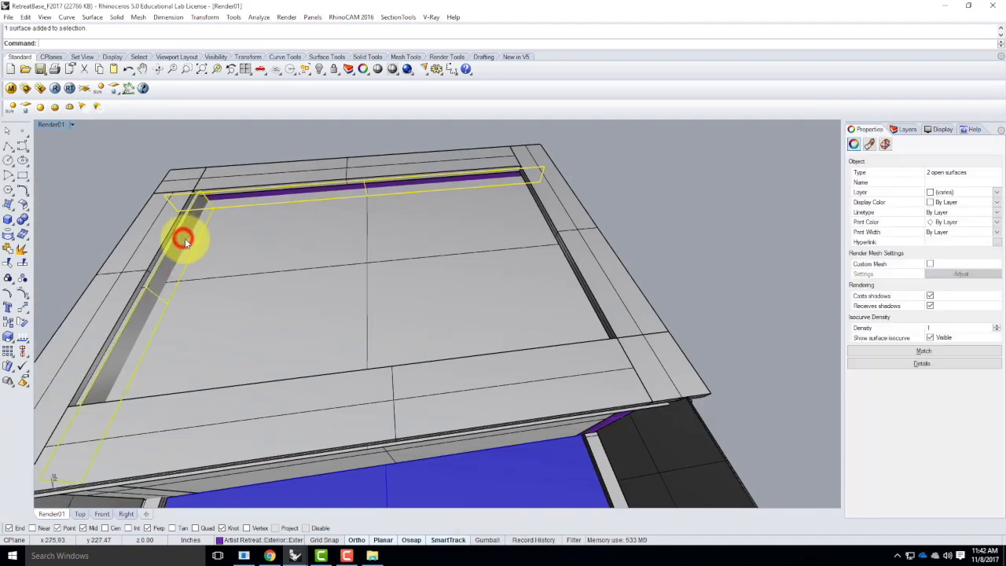
right_drag(523, 274, 555, 238)
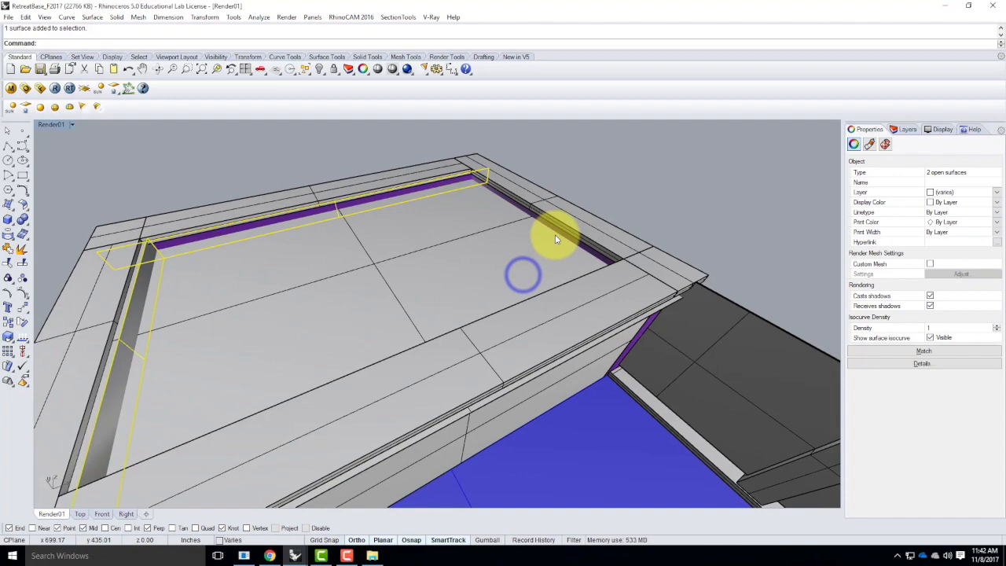
shift+click(554, 228)
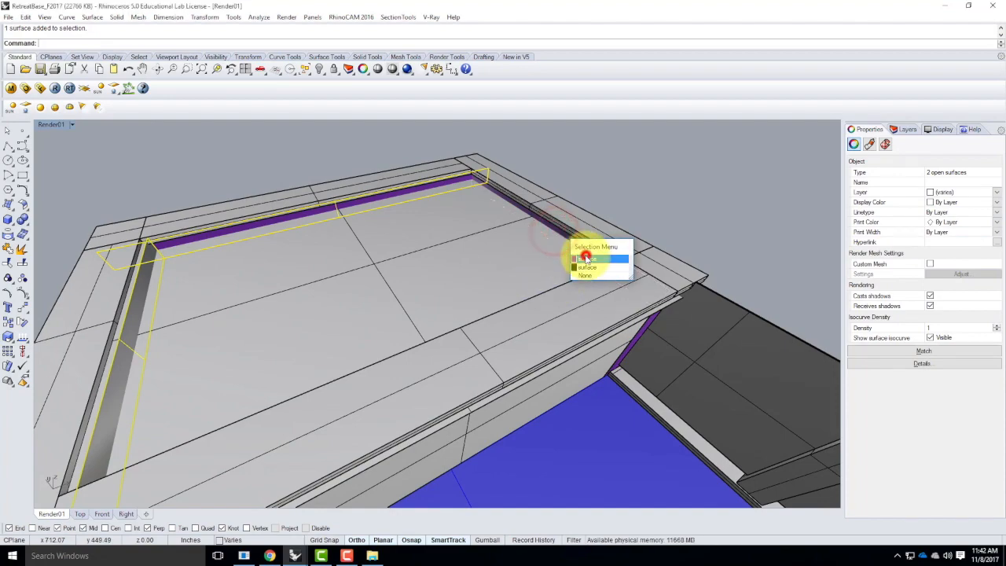
click(586, 258)
right_drag(369, 262, 608, 253)
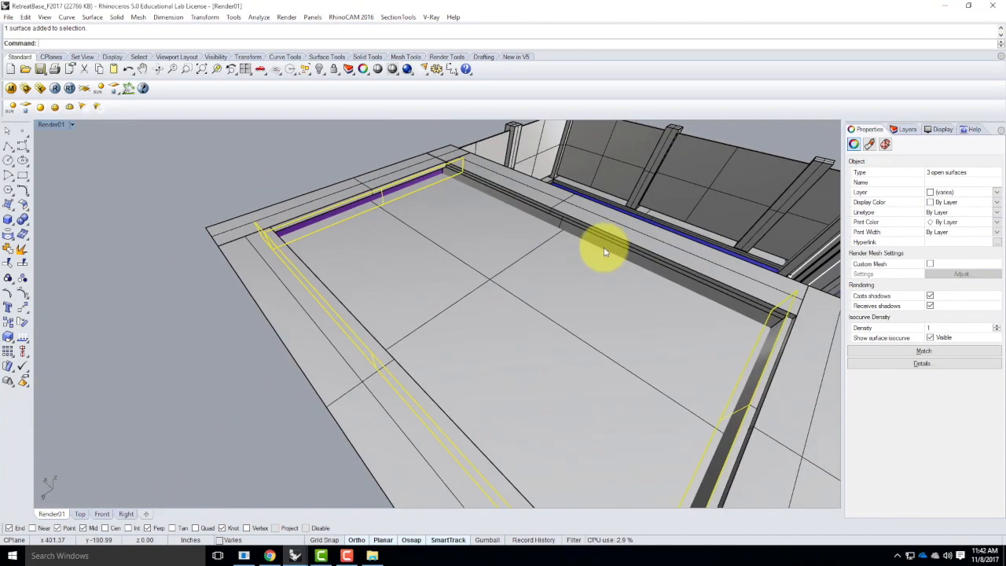
right_drag(377, 213, 287, 304)
key(Return)
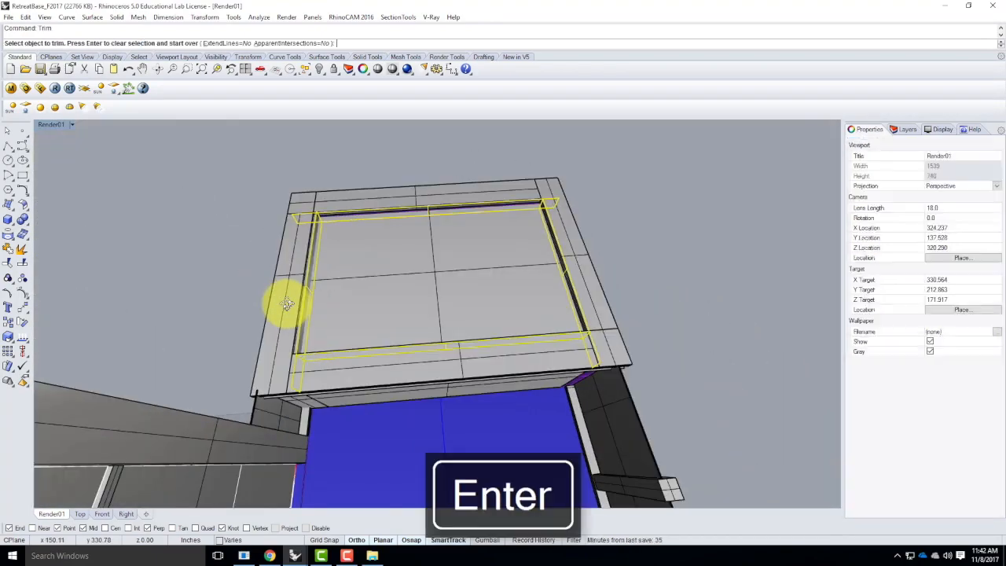
right_drag(602, 337, 579, 333)
scroll(580, 334, up, 5)
click(615, 343)
scroll(366, 327, down, 7)
right_drag(475, 308, 534, 285)
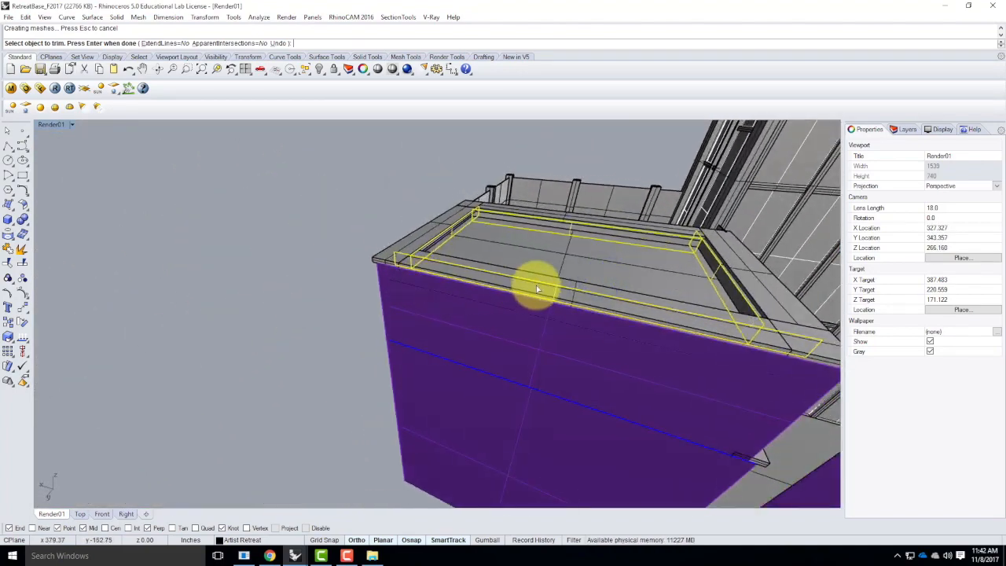
key(Escape)
Select the trimmed cover surface and start importing a V-Ray scene material from the Water folder of V-Ray Materials.
click(592, 263)
right_drag(592, 263, 321, 286)
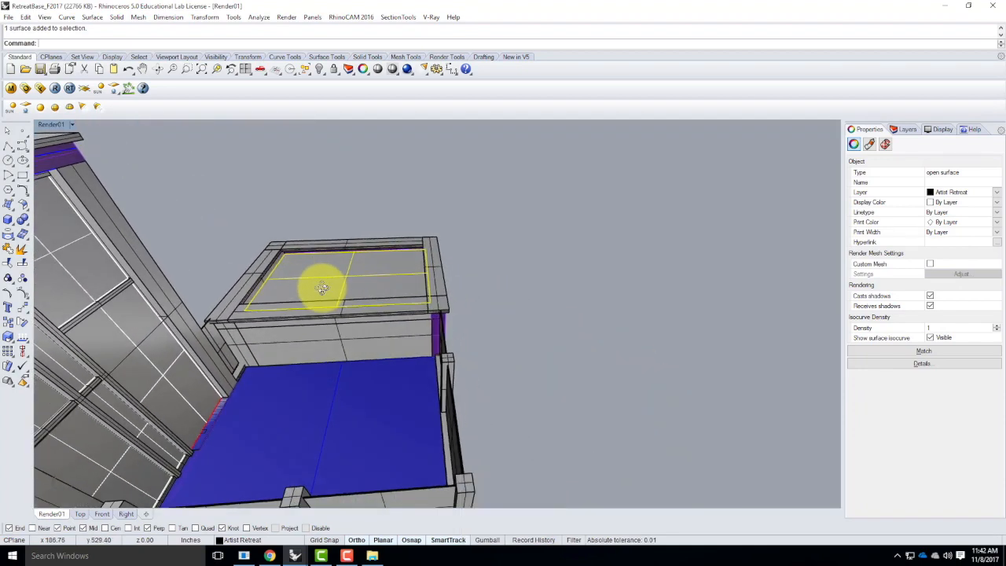
click(11, 89)
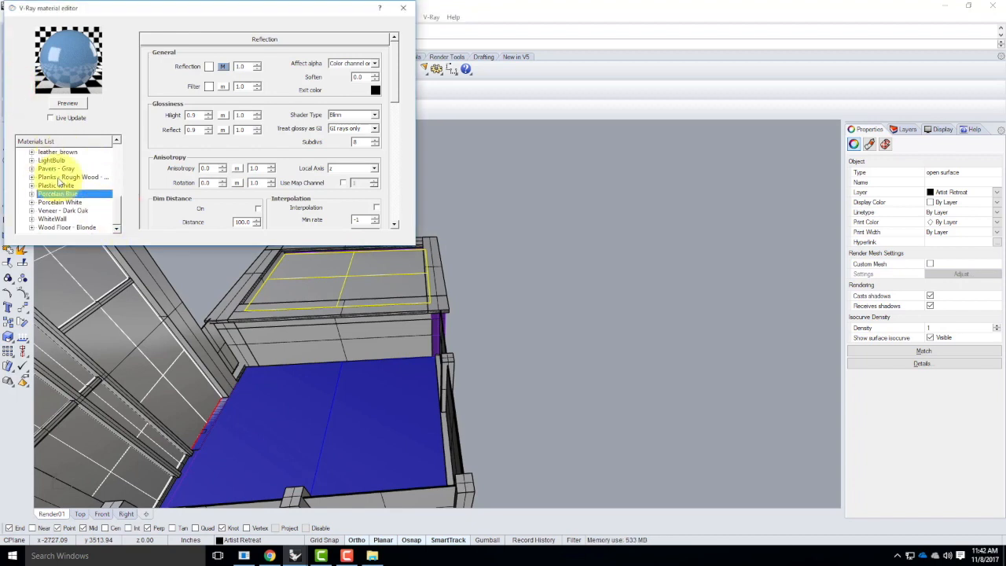
drag(115, 206, 115, 143)
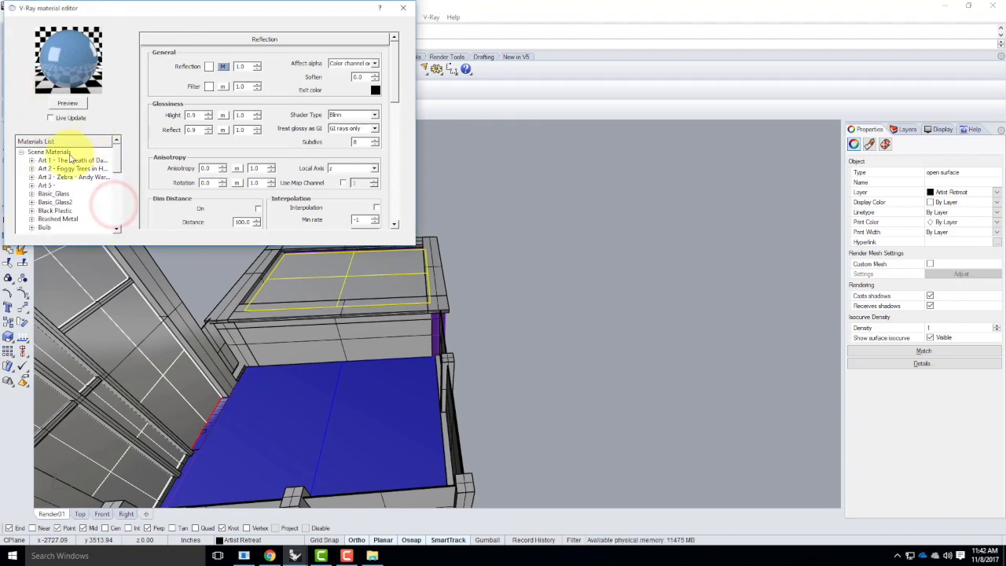
right_click(57, 151)
click(107, 176)
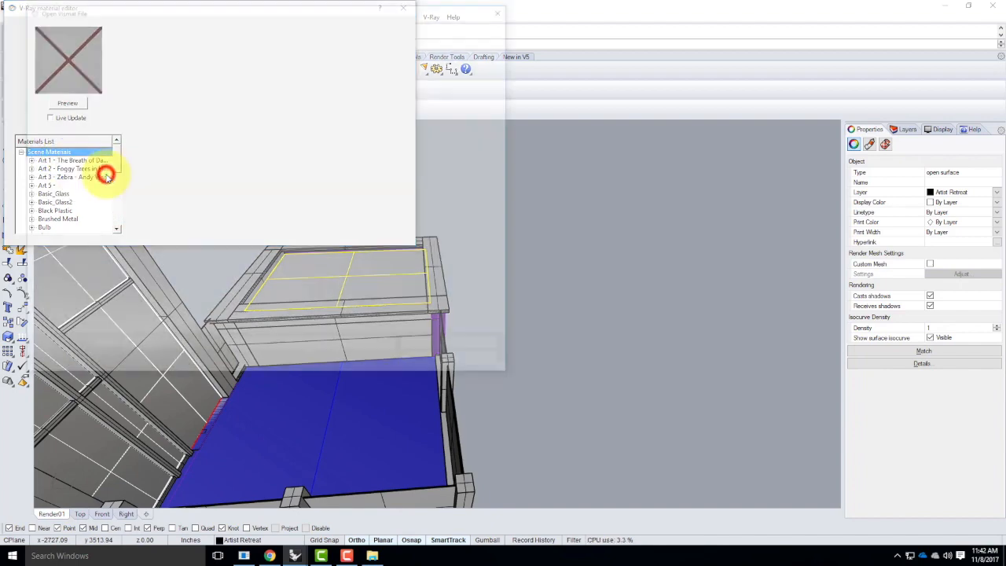
click(148, 25)
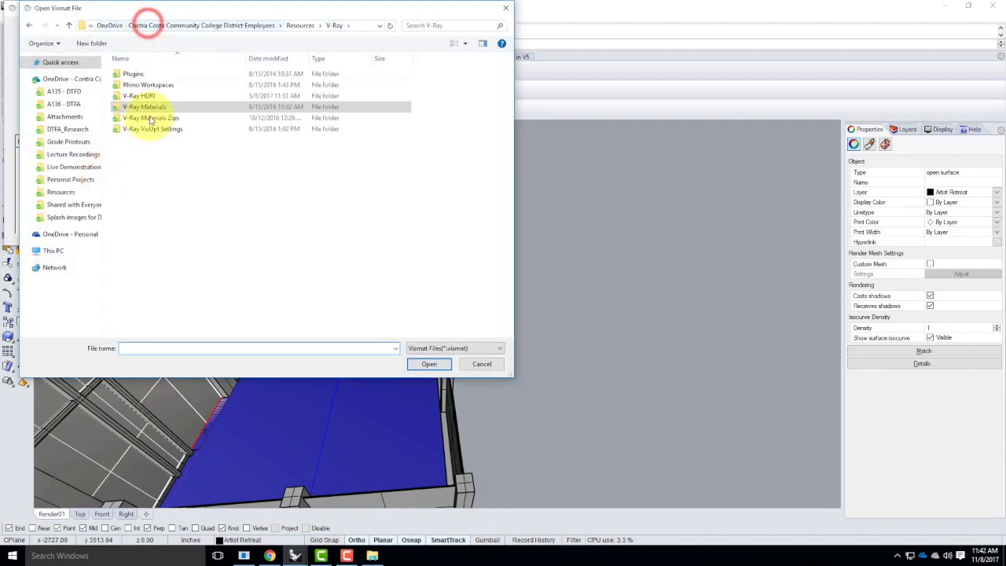
double_click(146, 102)
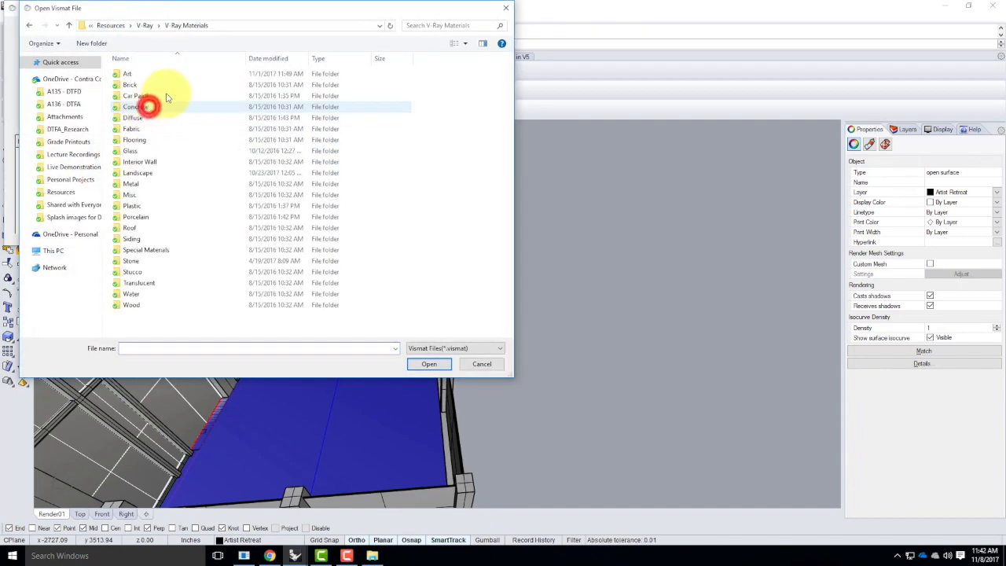
double_click(138, 292)
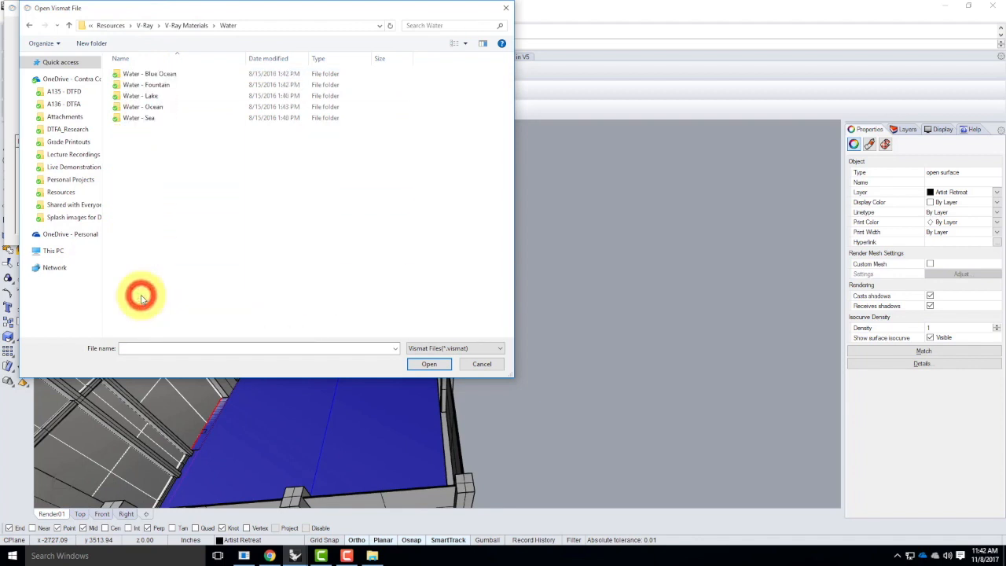
Browse the lake, ocean and sea water options, then import the Water - Fountain material into the scene.
click(164, 97)
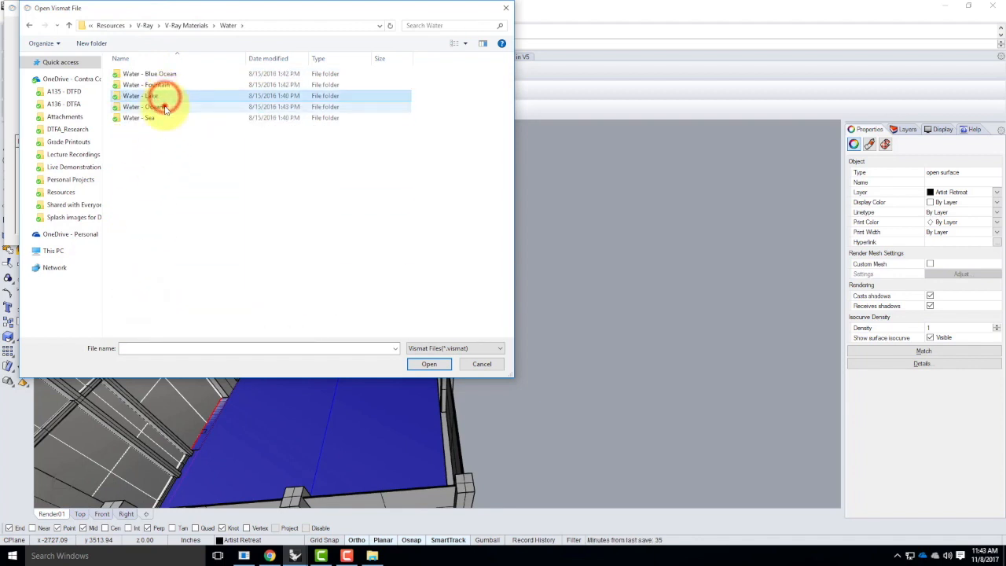
click(164, 106)
click(163, 117)
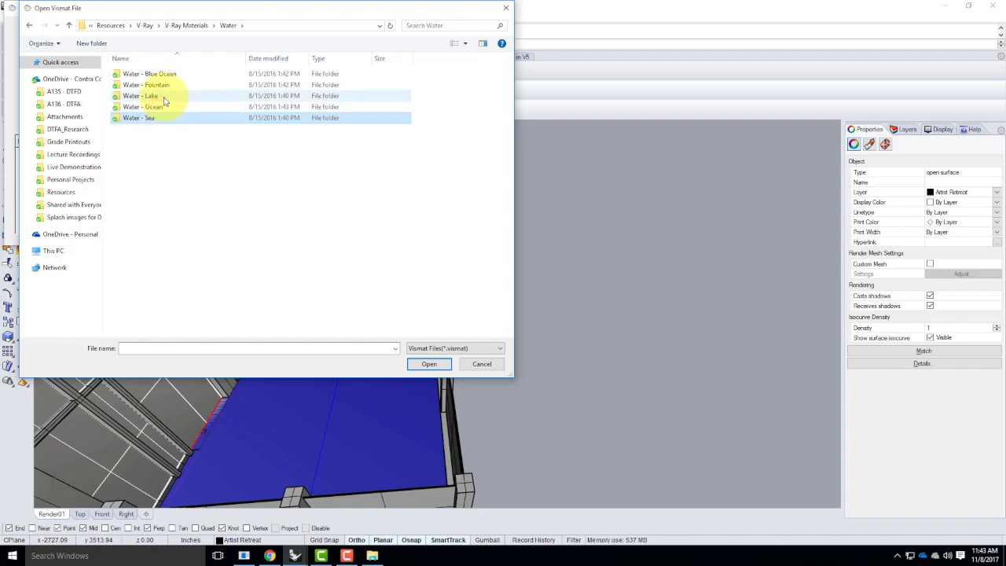
click(164, 96)
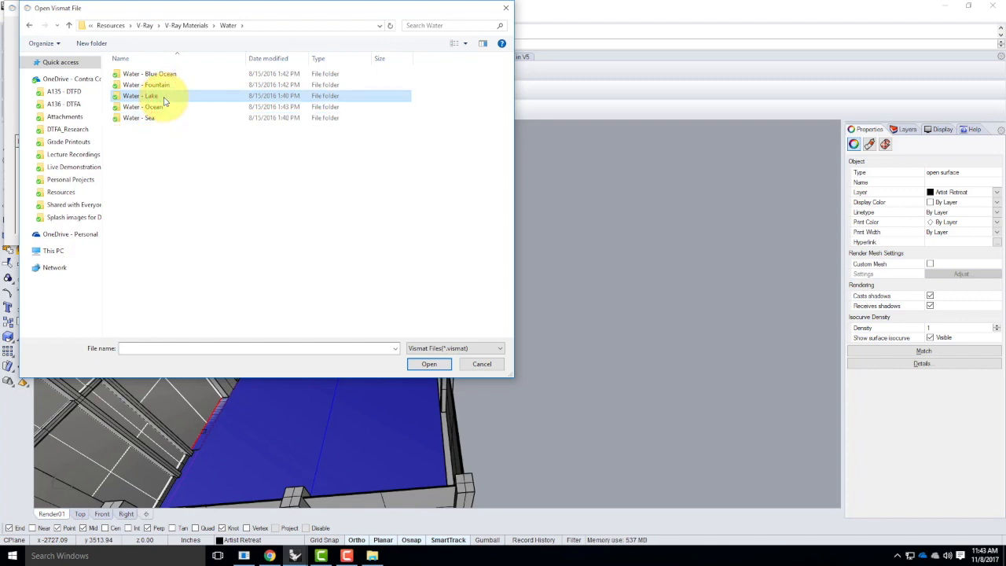
click(163, 106)
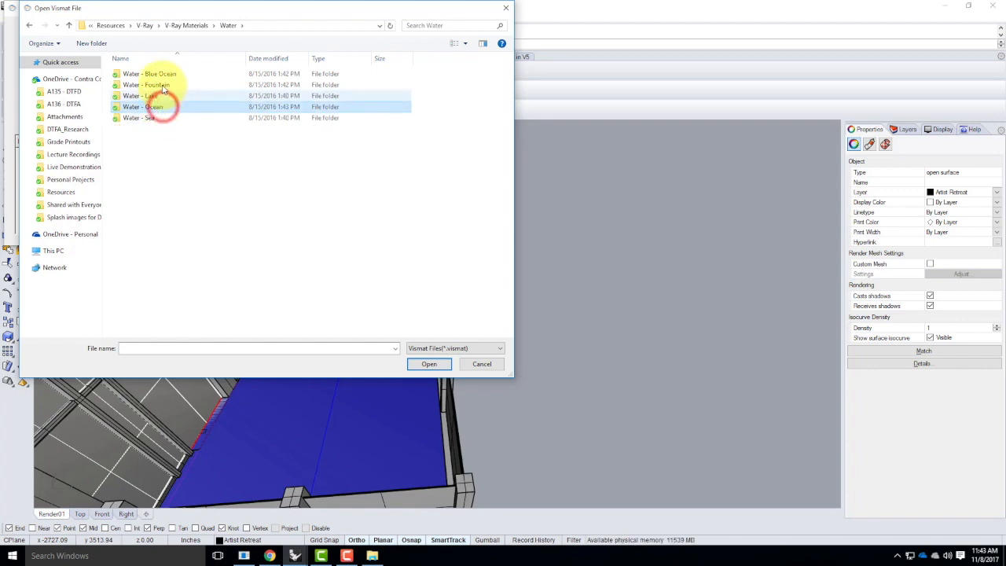
click(162, 85)
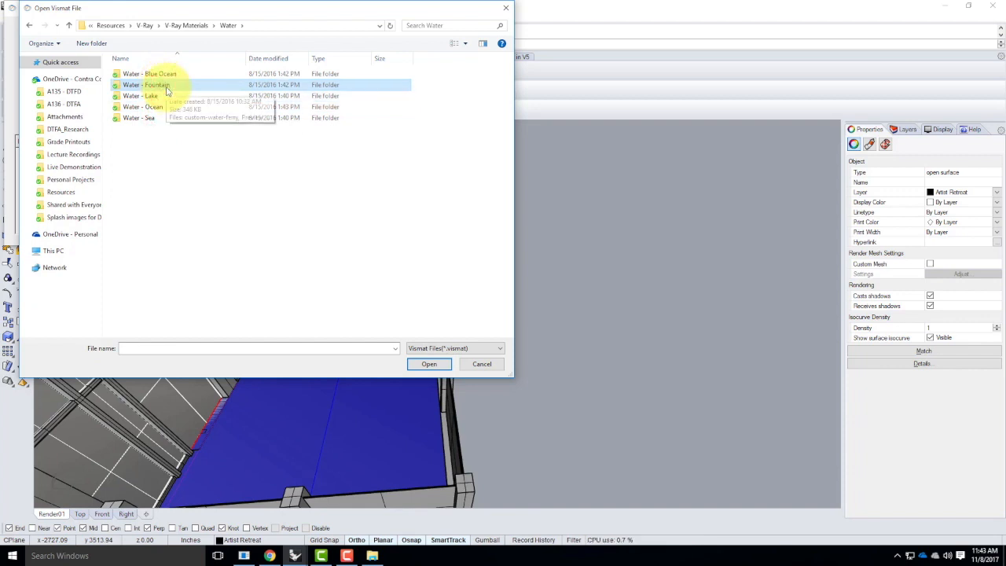
double_click(163, 84)
click(157, 73)
click(436, 364)
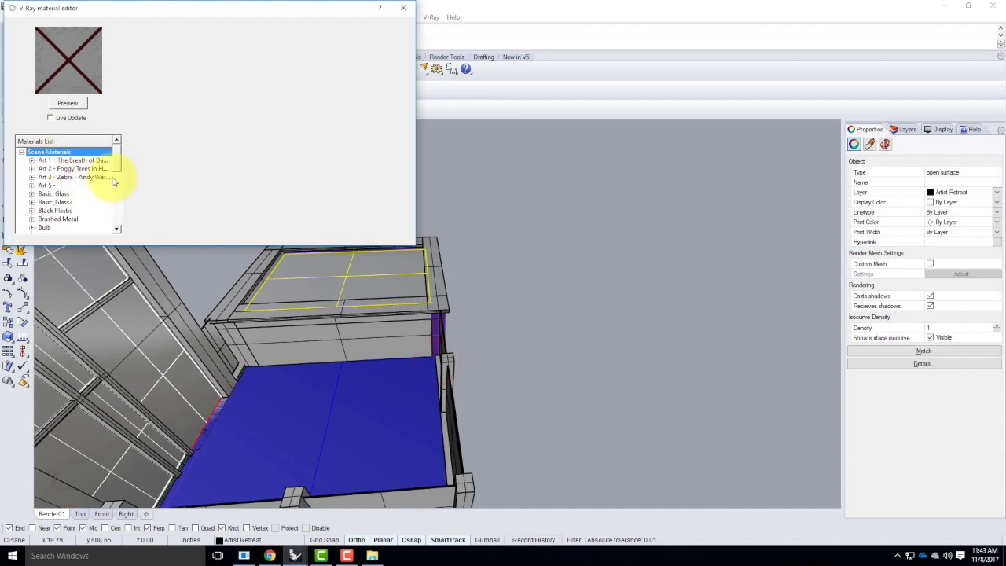
Apply the Water - Fountain material to the selected cover surface, close the material editor and clear the selection.
drag(121, 163, 121, 235)
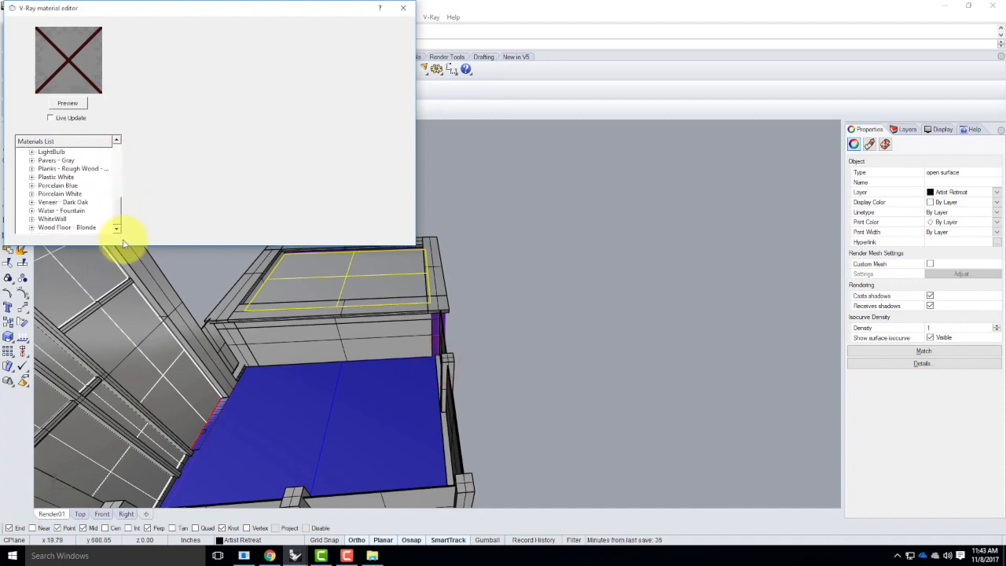
click(62, 211)
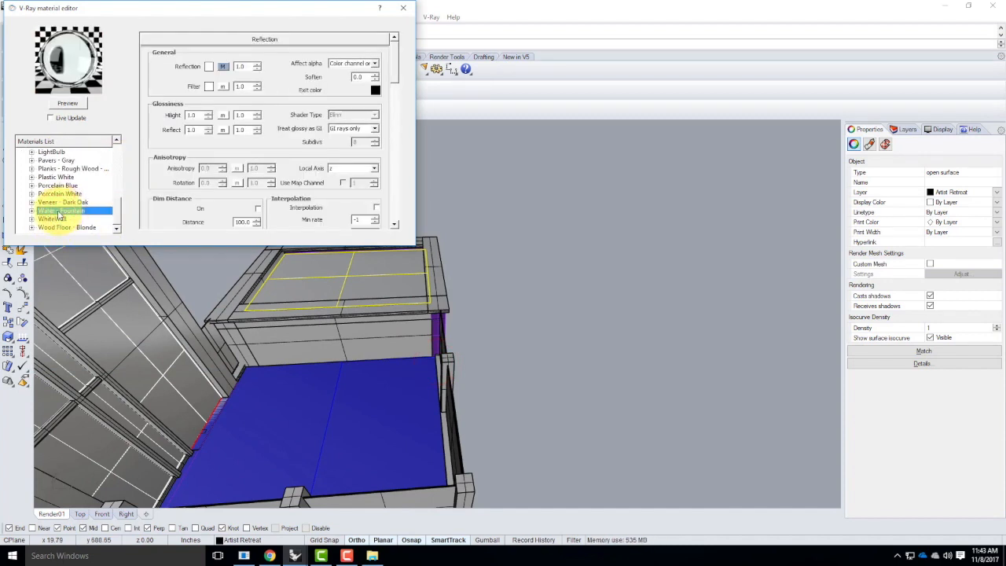
right_click(59, 212)
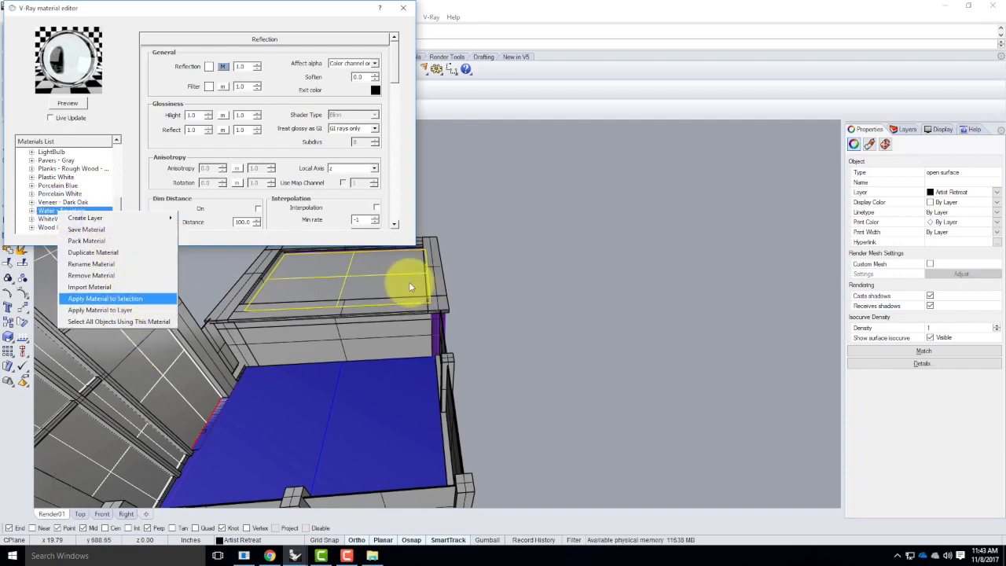
click(126, 299)
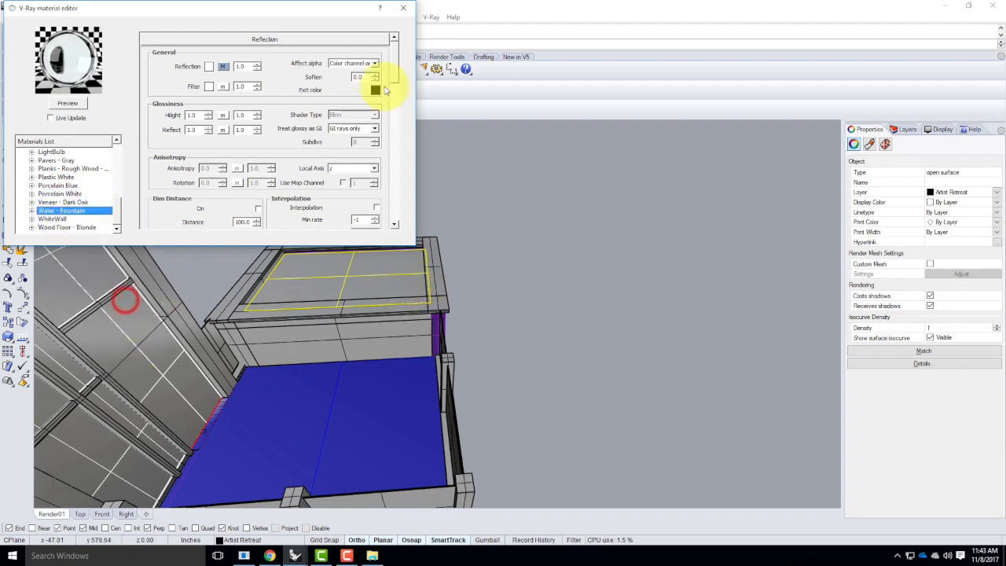
click(402, 8)
right_drag(521, 263, 477, 308)
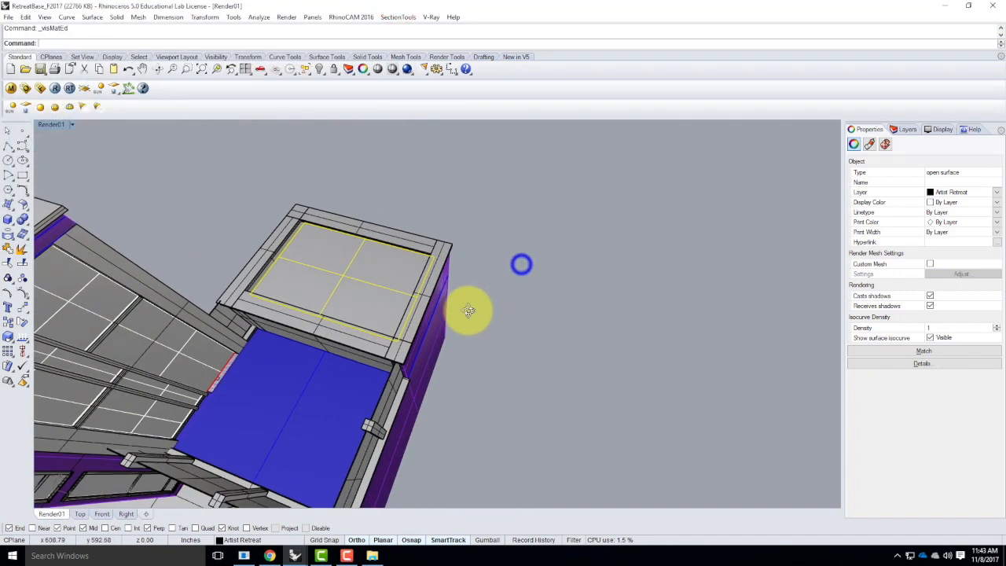
click(516, 275)
Hide the water surface to expose the inside of the enclosure.
scroll(337, 269, up, 5)
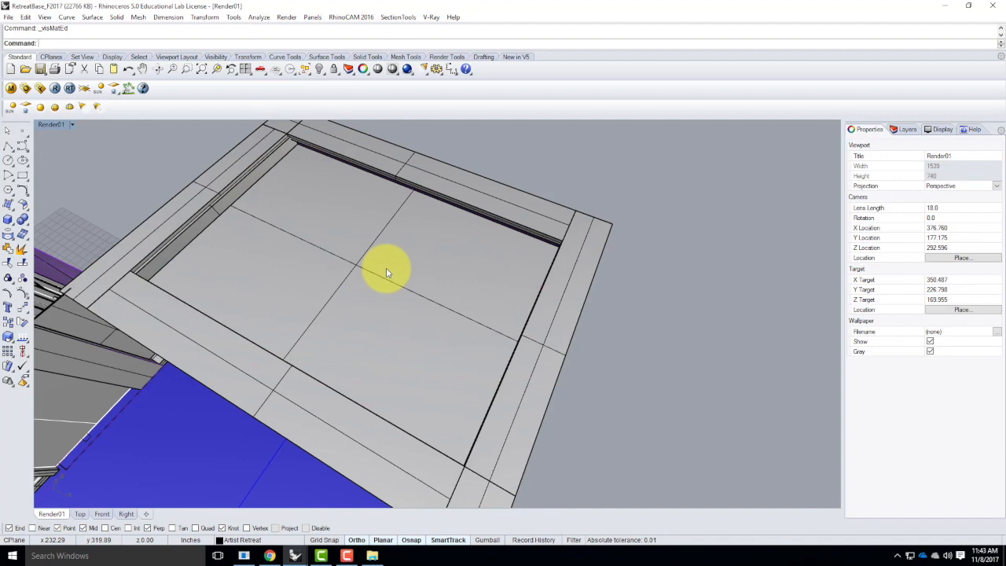
click(386, 273)
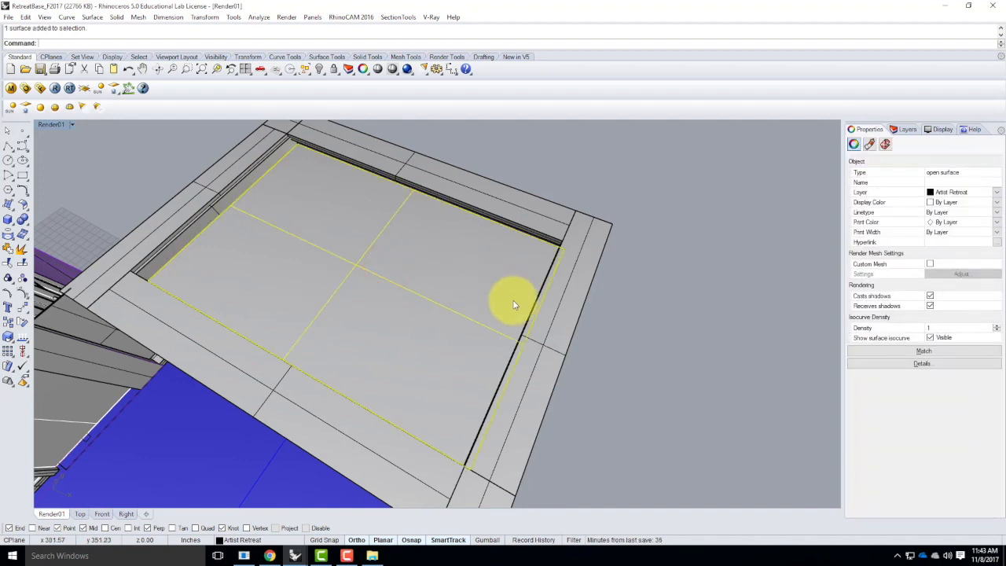
key(Return)
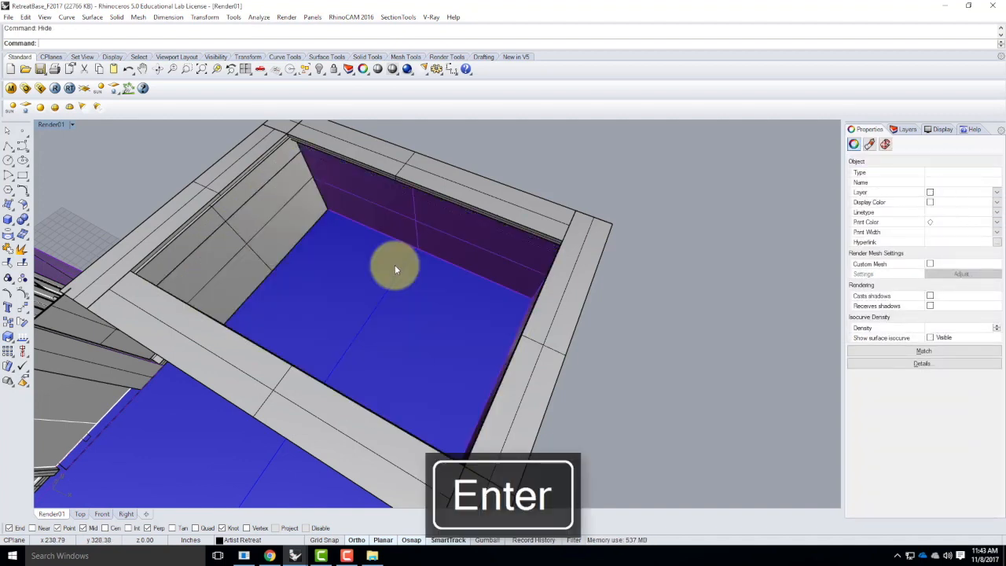
Explode the four lower wall polysurfaces around the enclosure's interior into separate surfaces.
click(406, 230)
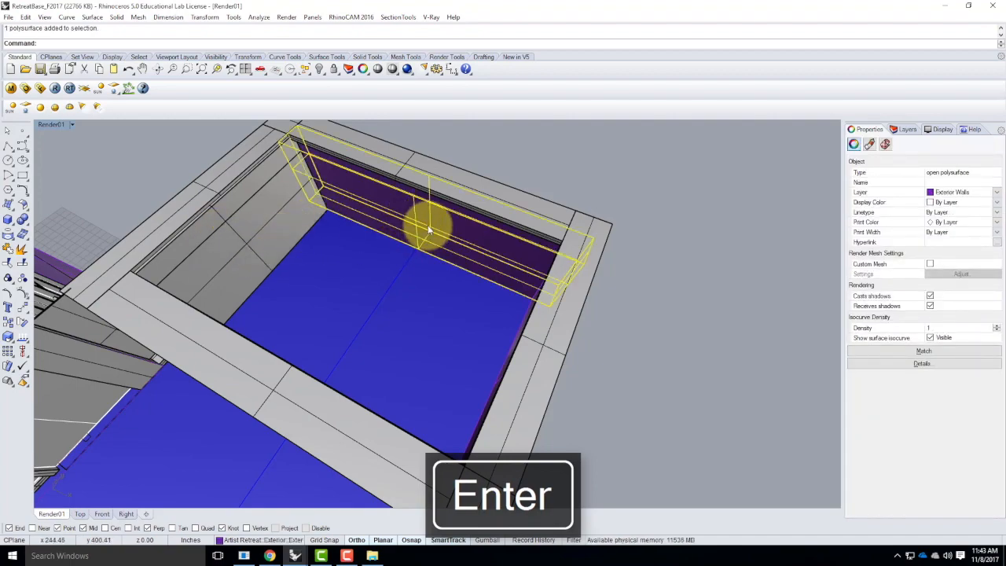
shift+click(248, 241)
right_drag(422, 262, 285, 294)
shift+click(312, 265)
shift+click(327, 390)
key(Up)
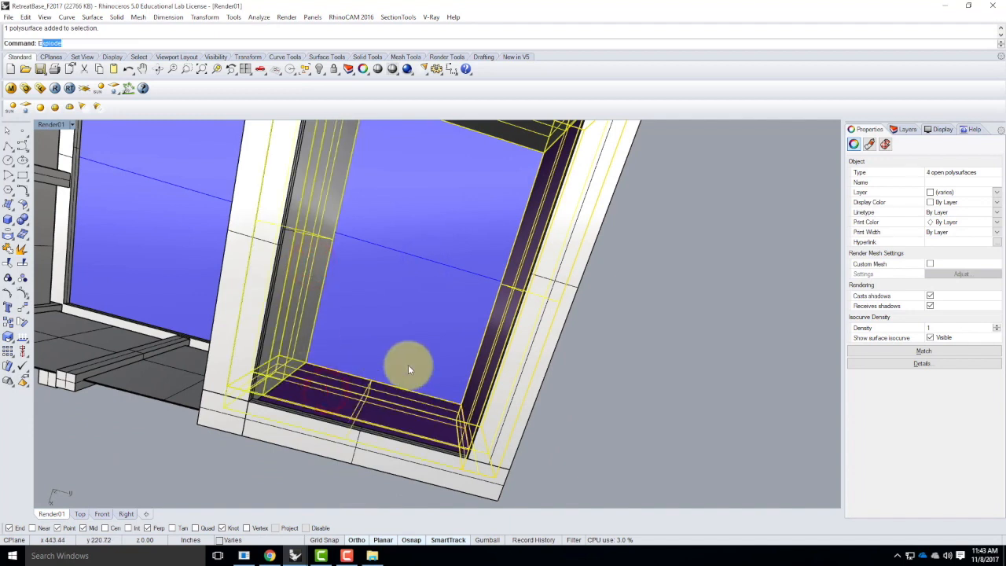
key(Return)
Apply the Concrete - Basic material to the four inner faces of the exploded walls, then clear the selection and close the material editor.
click(363, 393)
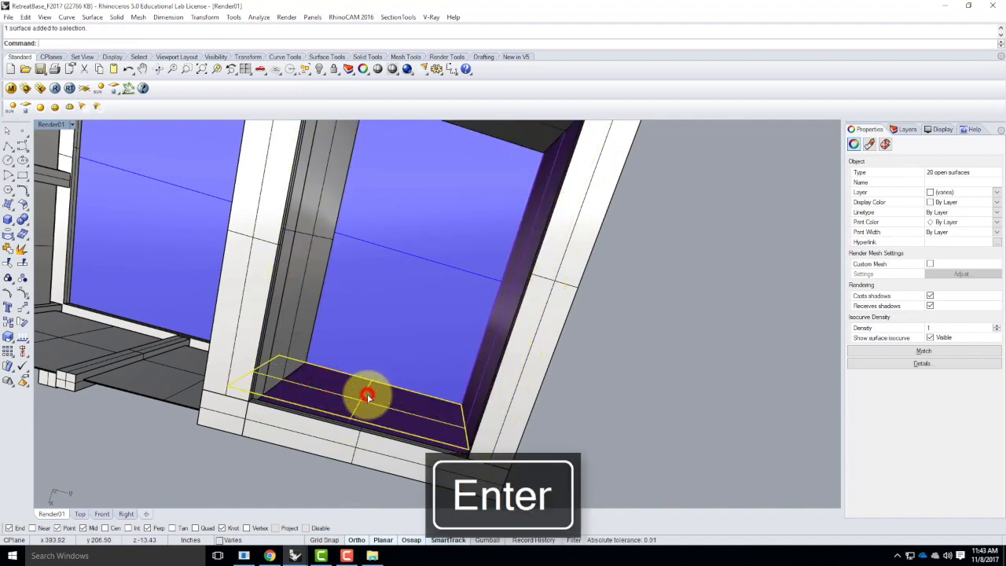
shift+click(309, 308)
shift+click(501, 318)
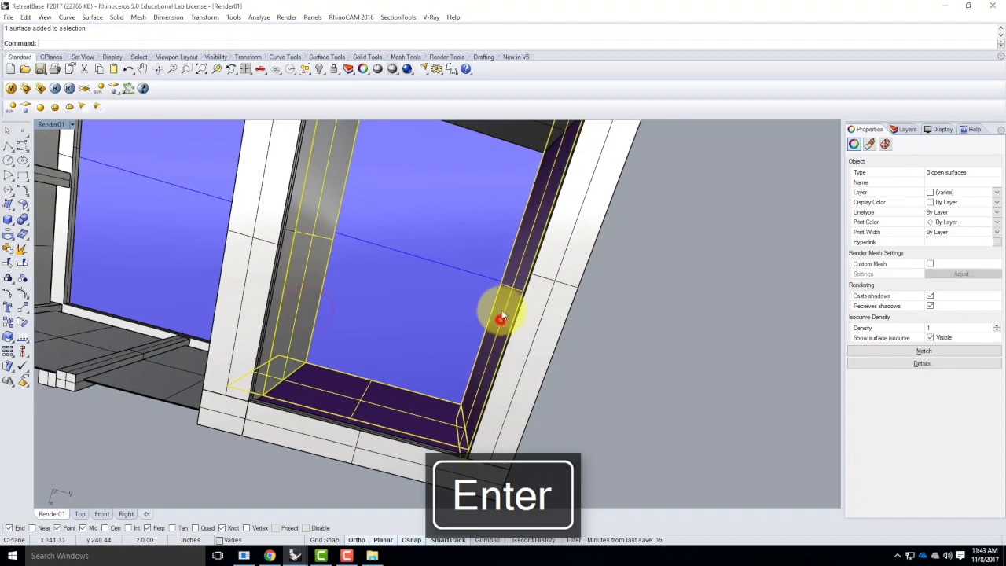
scroll(418, 260, down, 4)
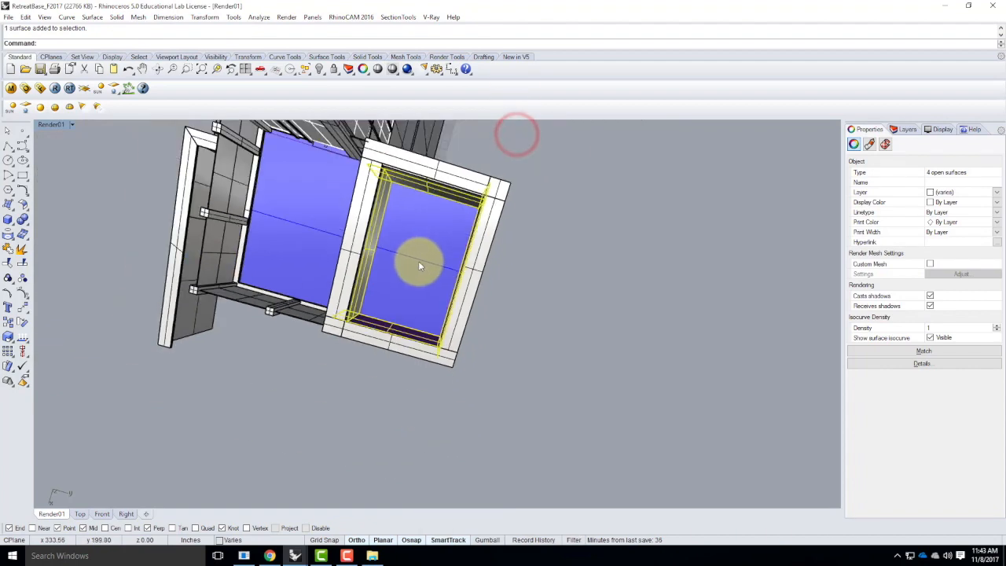
scroll(414, 274, up, 4)
right_drag(407, 250, 330, 197)
click(11, 88)
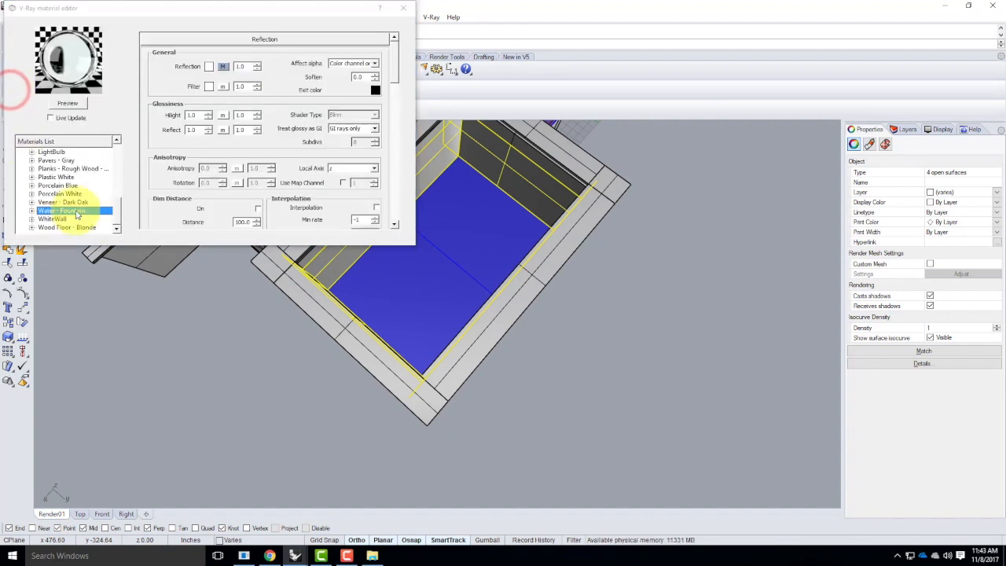
drag(117, 206, 118, 182)
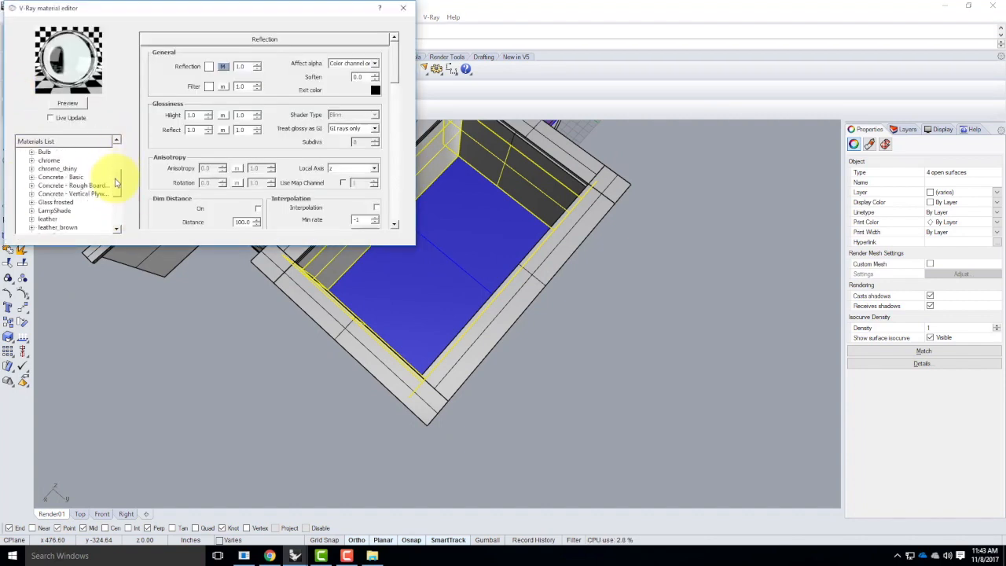
click(65, 177)
right_click(63, 174)
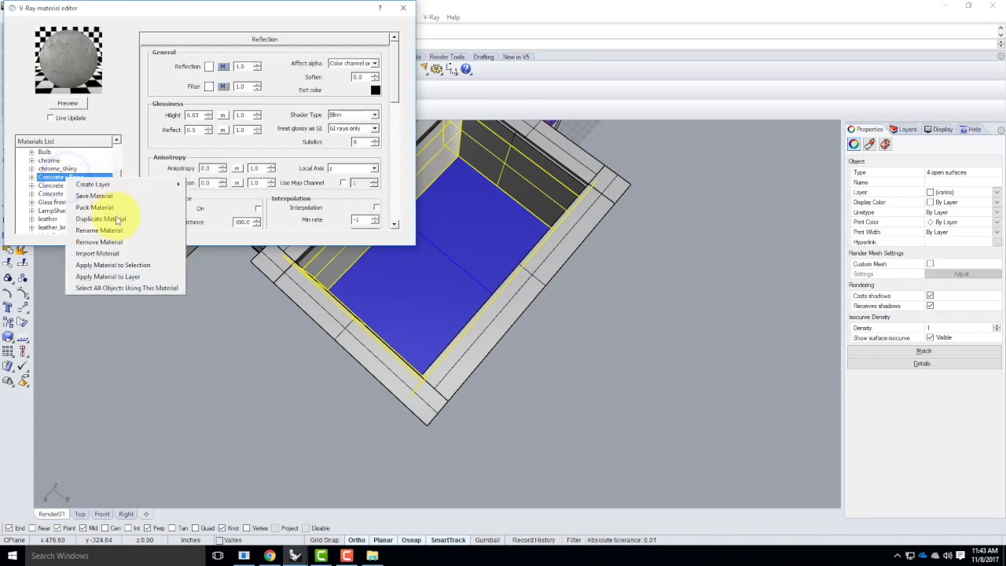
click(133, 265)
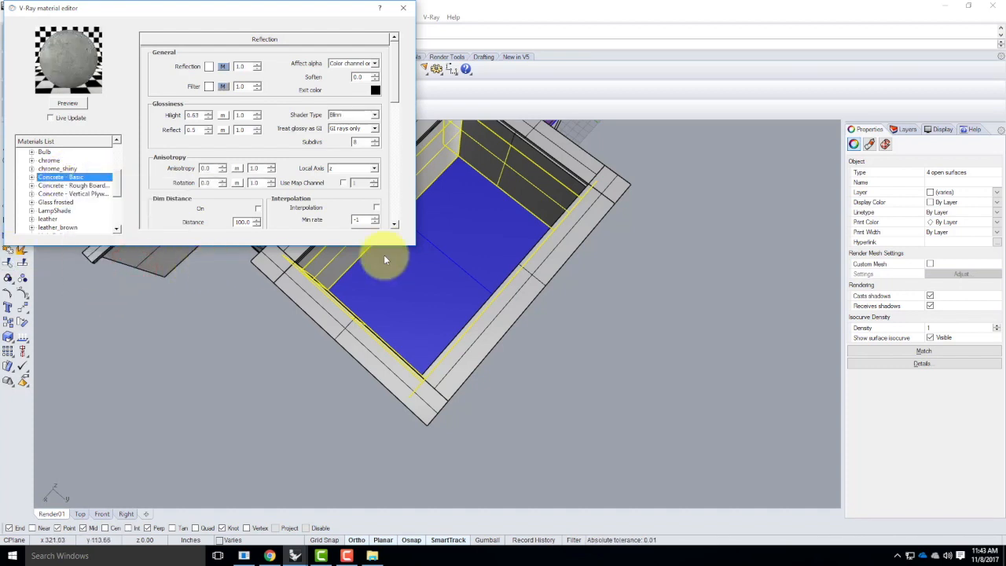
click(602, 307)
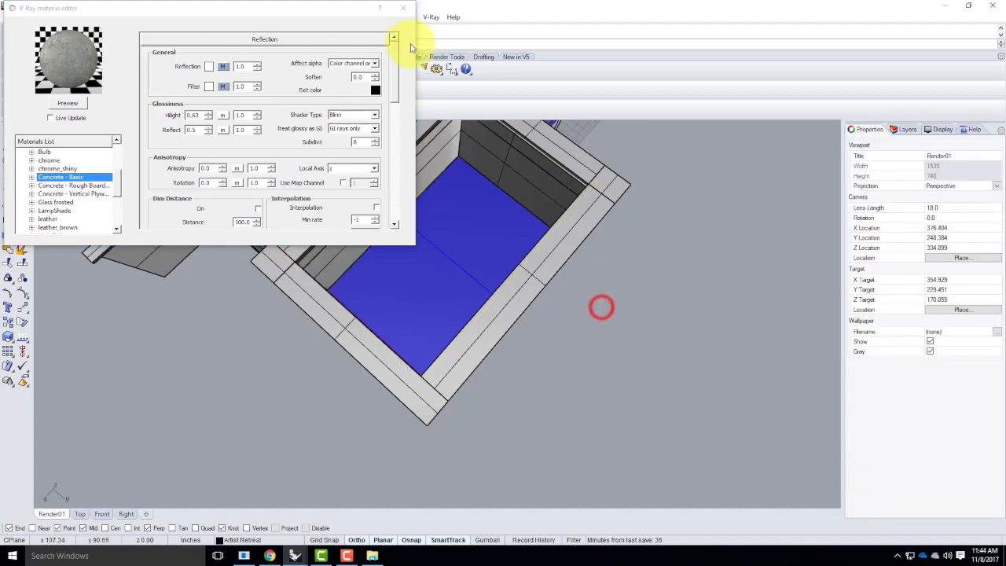
click(404, 7)
right_drag(486, 242, 442, 244)
scroll(415, 182, up, 10)
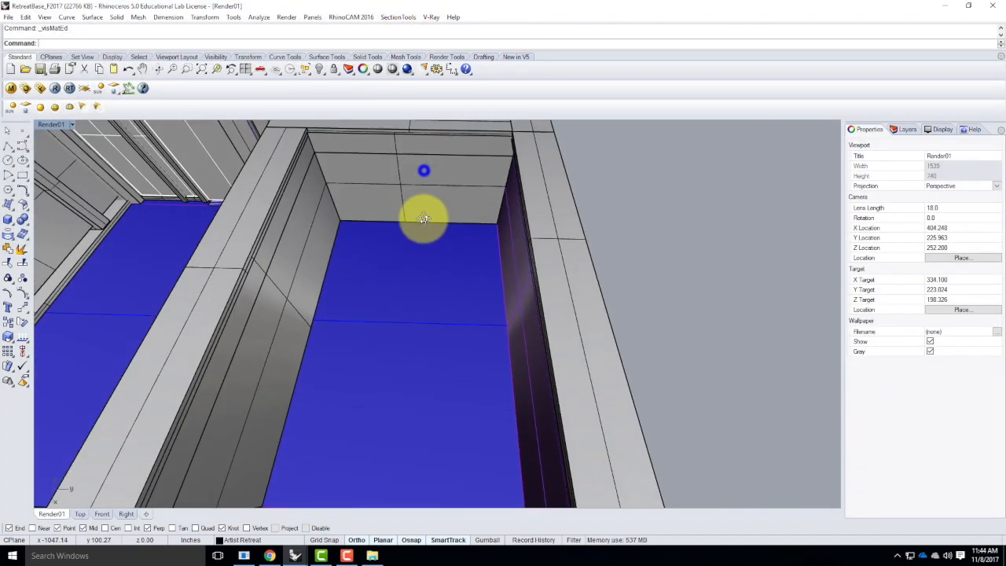
scroll(457, 204, down, 5)
scroll(449, 197, up, 5)
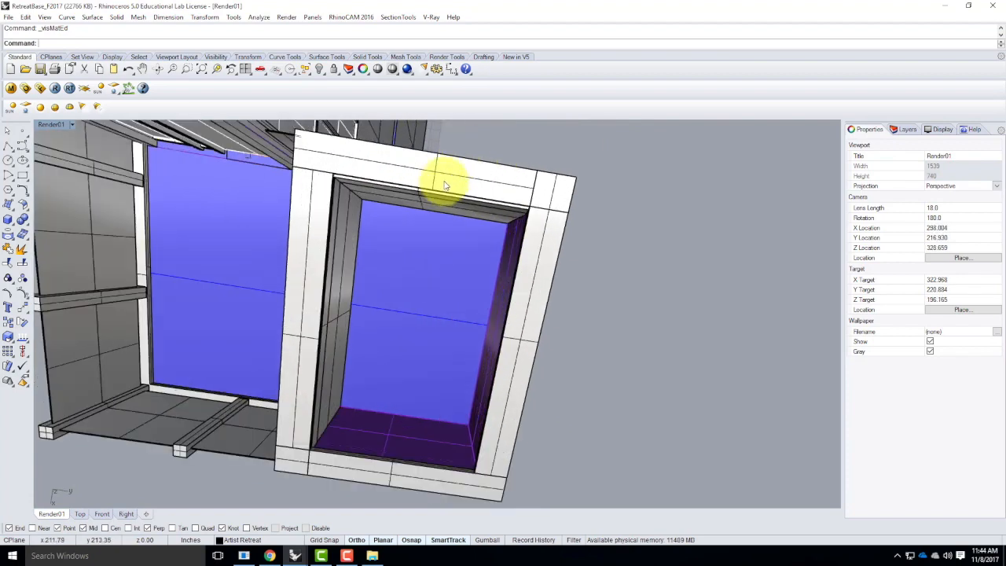
click(445, 181)
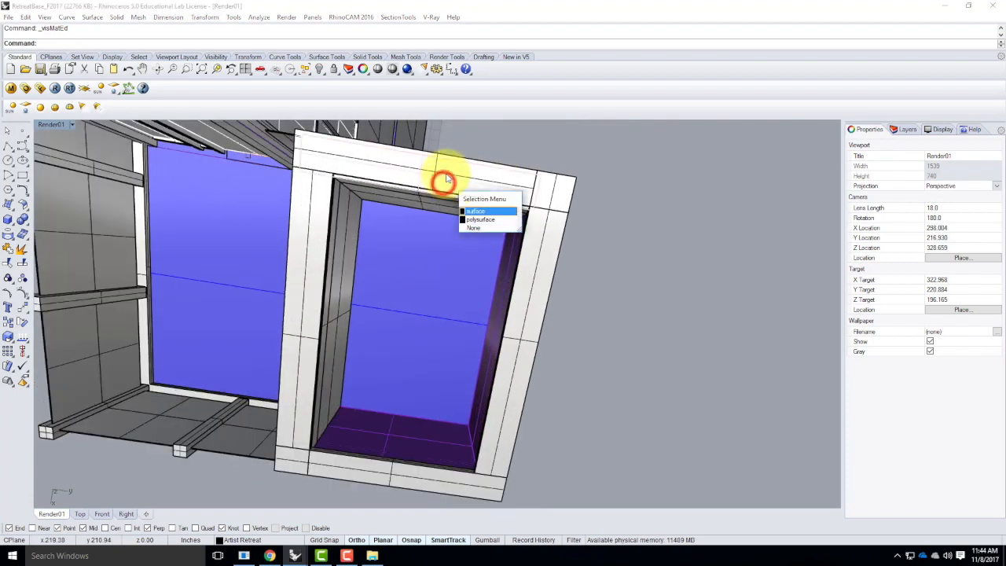
click(518, 161)
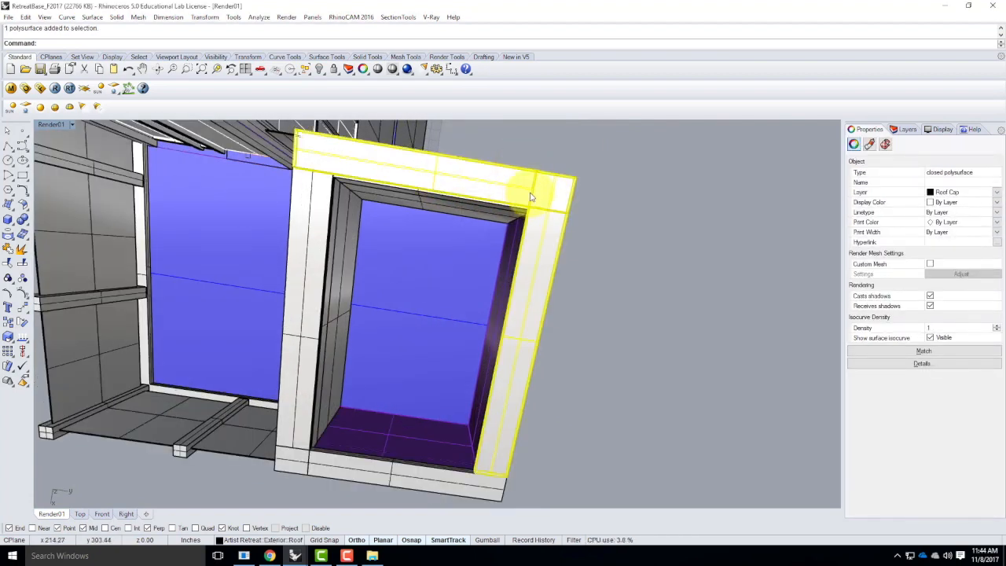
text(Move)
key(Return)
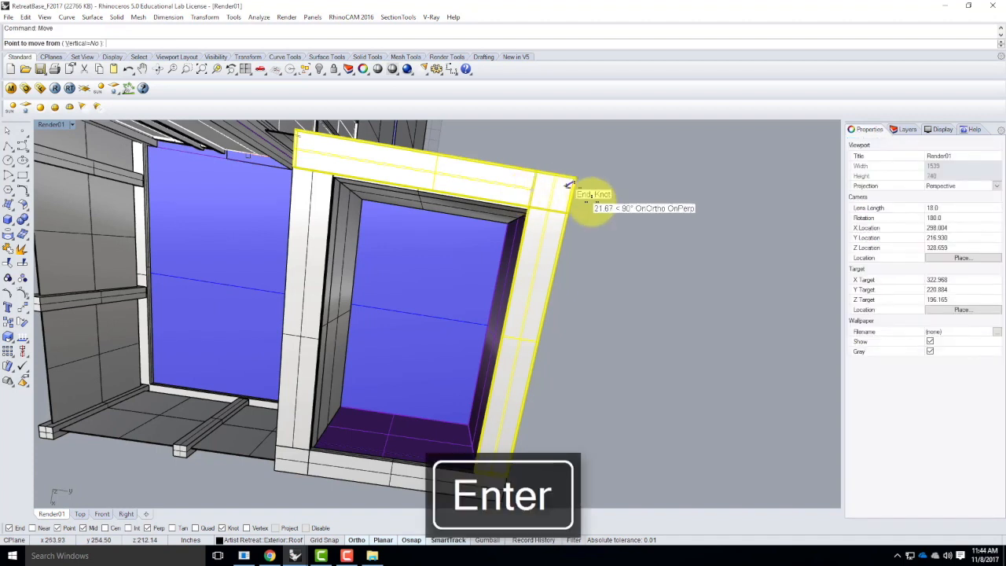
click(608, 209)
text(2)
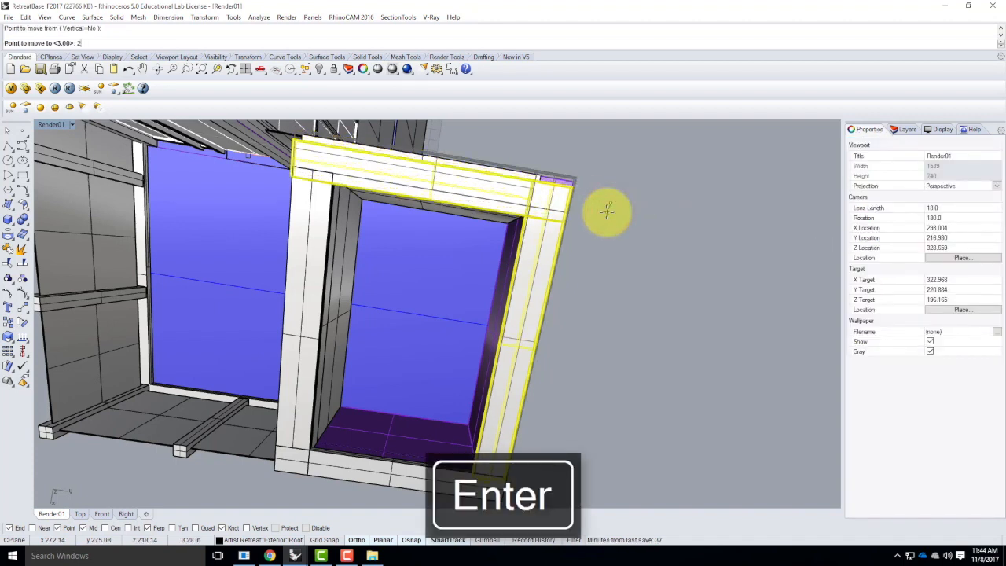
key(Return)
key(Escape)
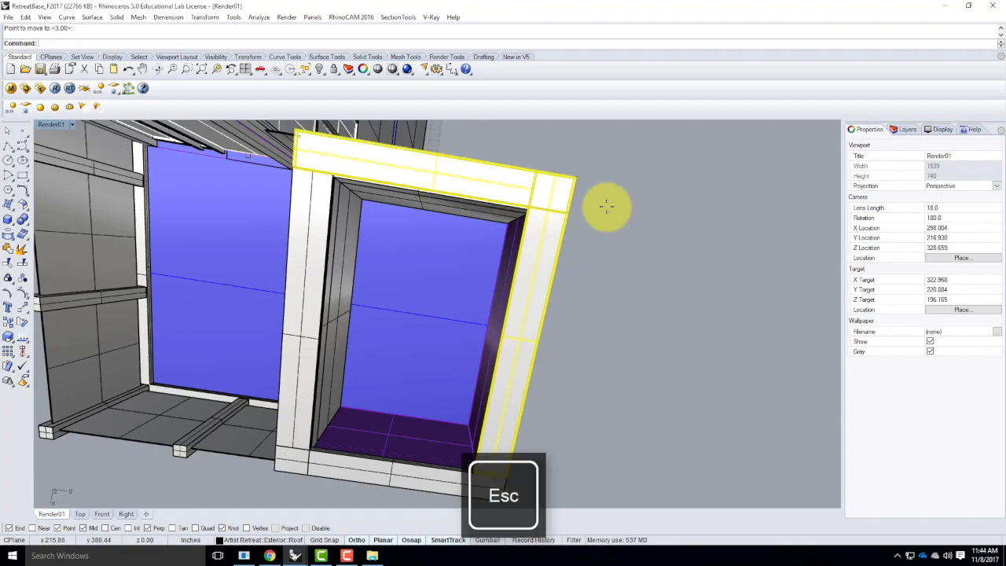
key(Escape)
Show the hidden water surface inside the enclosure again.
scroll(493, 212, down, 3)
right_drag(525, 386, 460, 264)
scroll(463, 258, up, 5)
right_drag(338, 308, 333, 298)
text(Show)
key(Return)
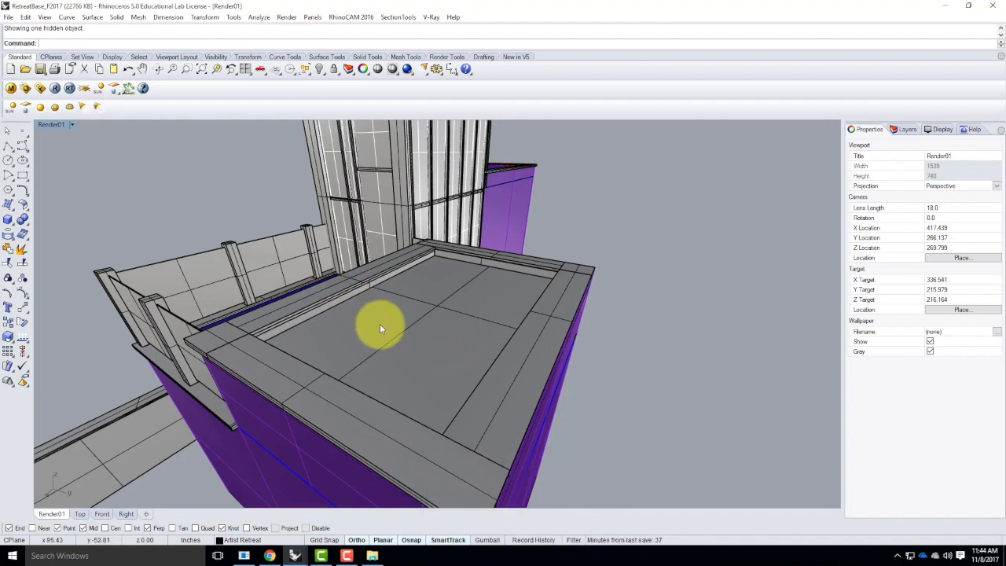
Save the RetreatBase_F2017 model and switch to the open Master_Site_F2017 model.
click(8, 17)
click(27, 68)
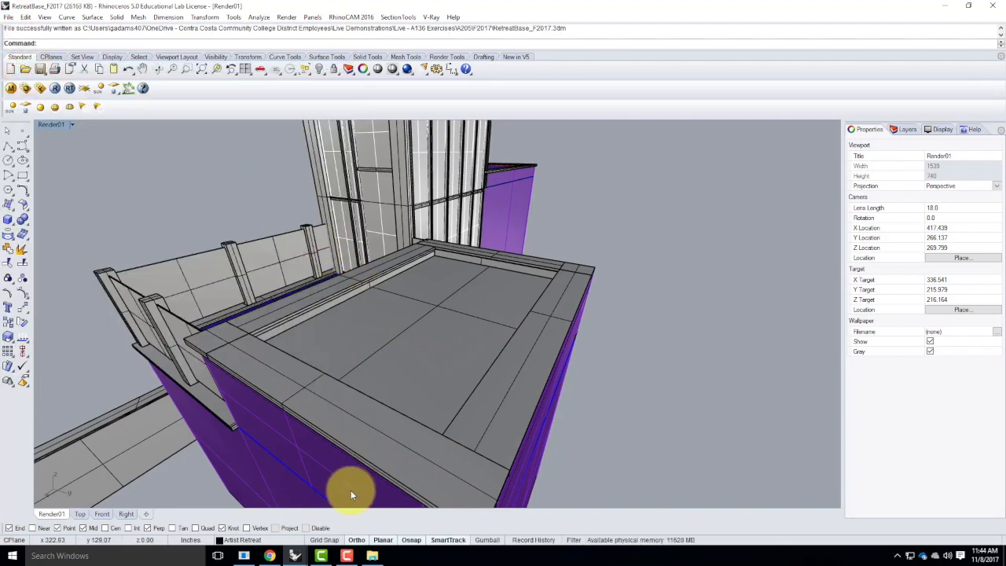
click(289, 556)
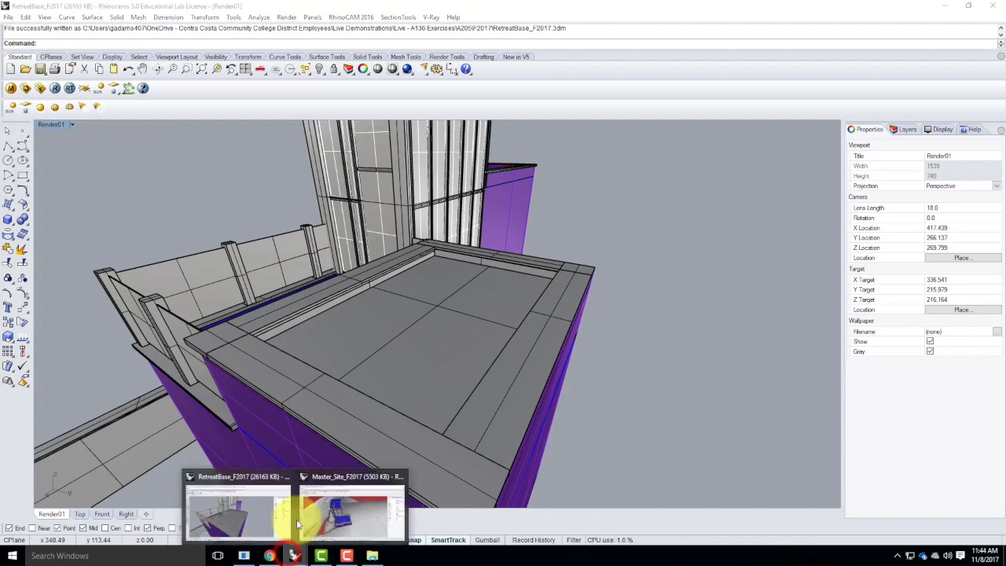
click(354, 520)
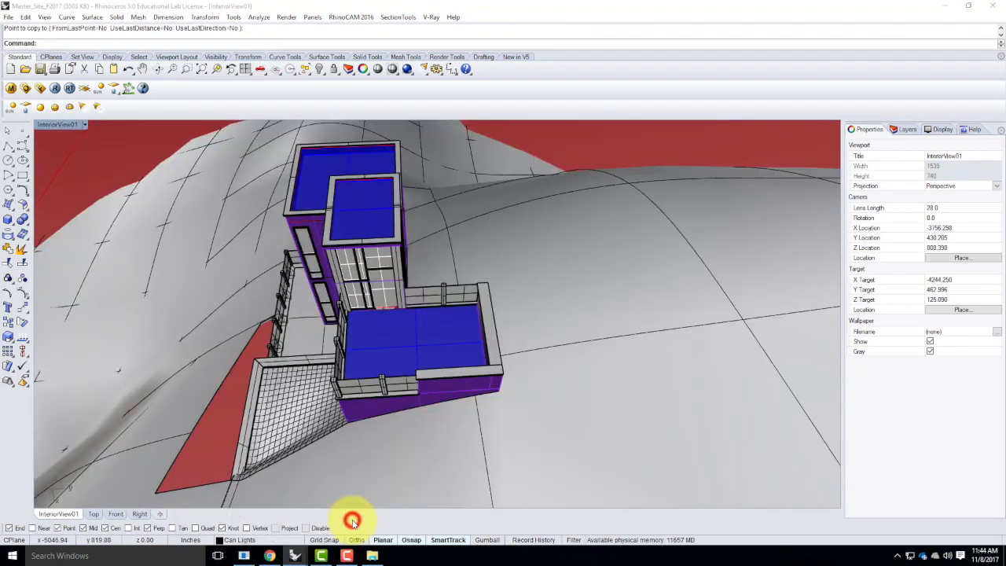
Update the linked RetreatBase_F2017 block, keeping the existing materials for all name conflicts, and close the Block Manager.
click(25, 16)
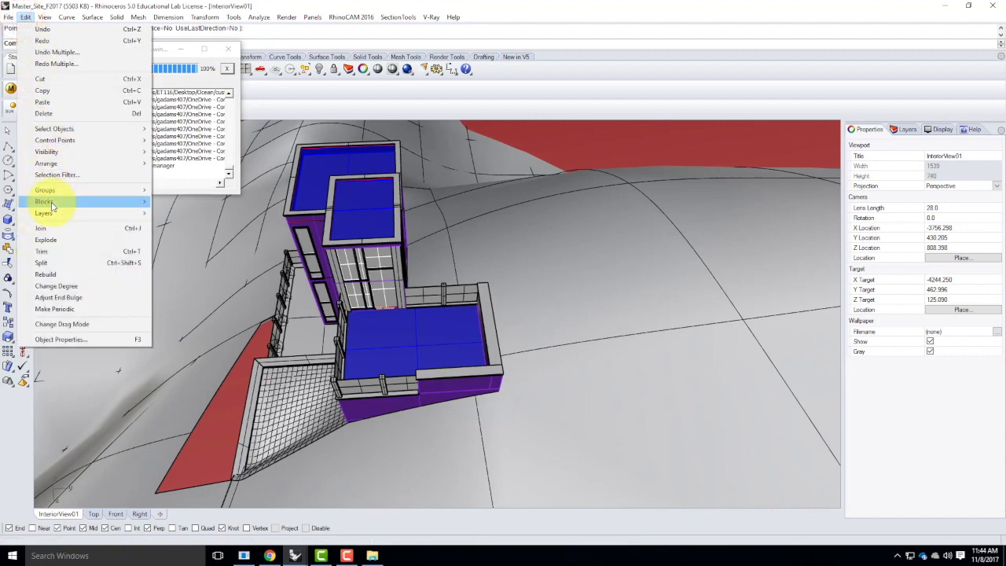
mouse_move(110, 202)
click(203, 250)
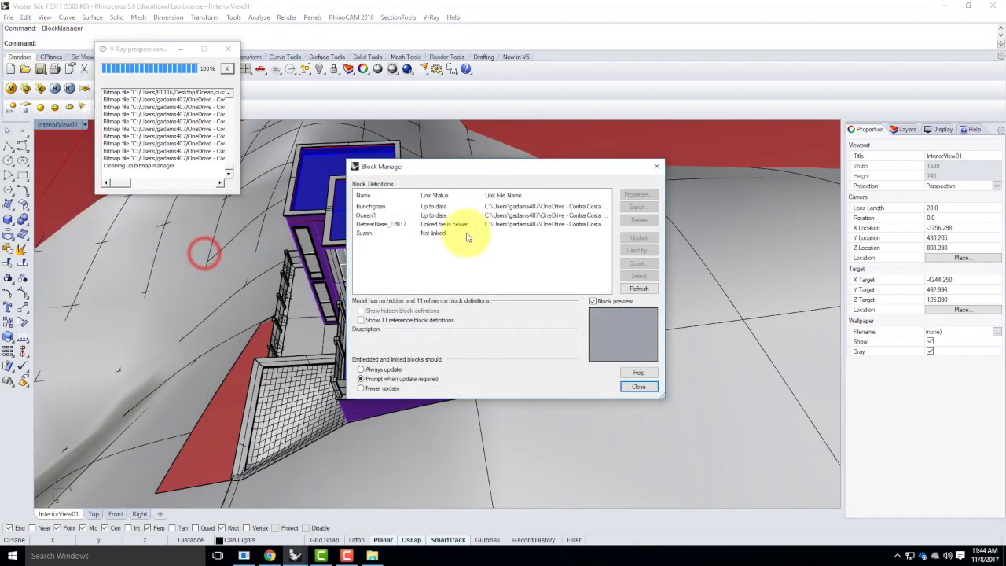
click(371, 225)
click(641, 237)
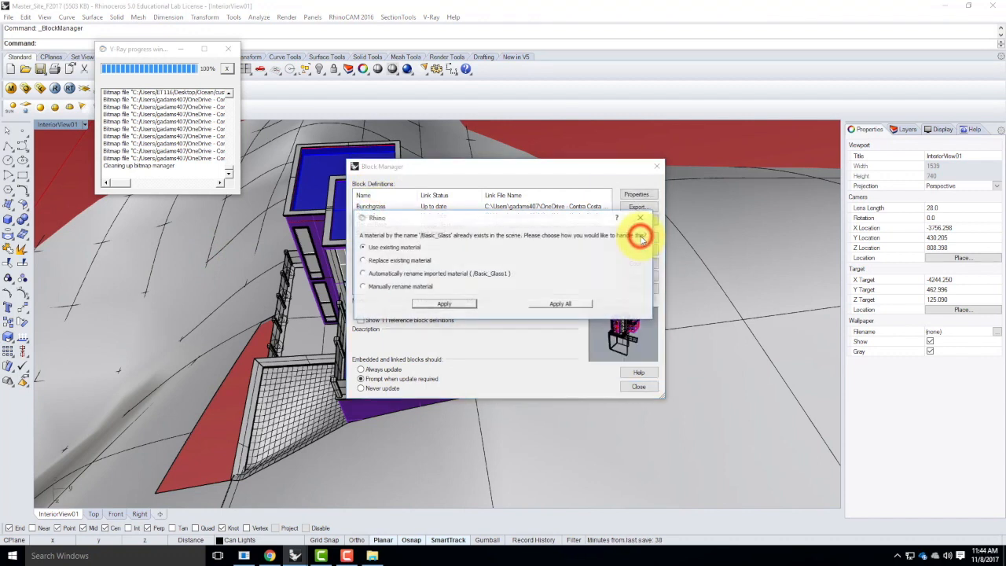
click(564, 304)
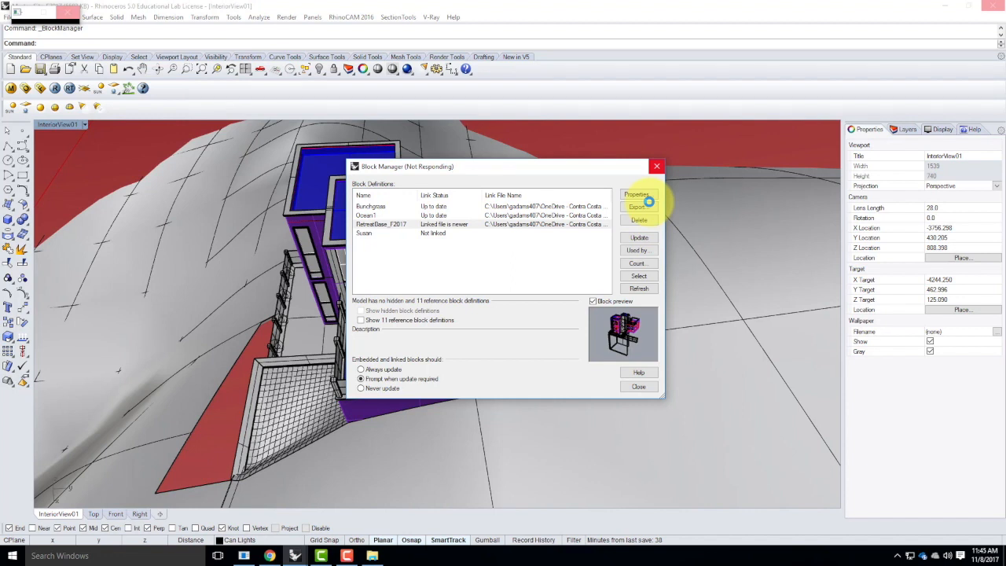
click(554, 307)
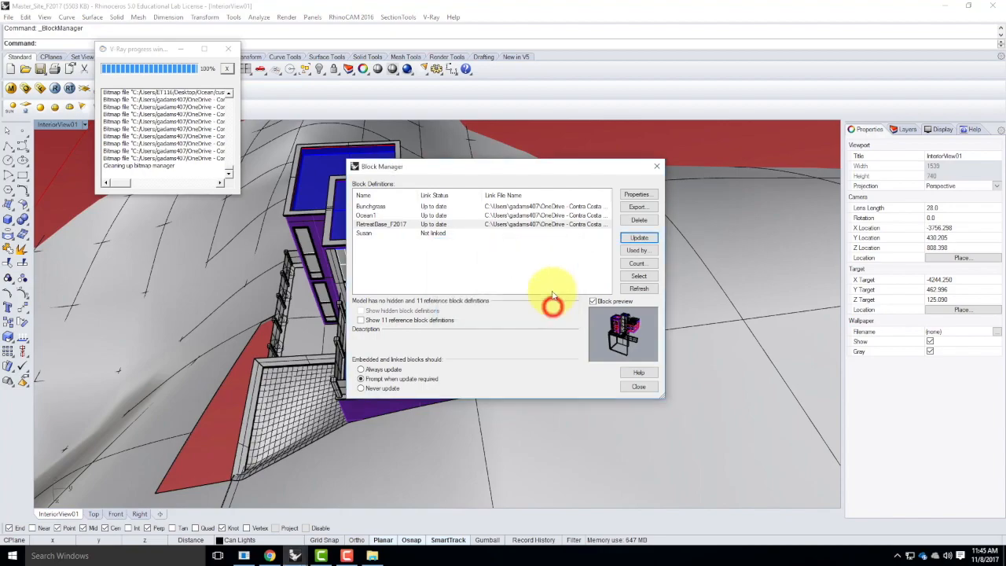
click(657, 166)
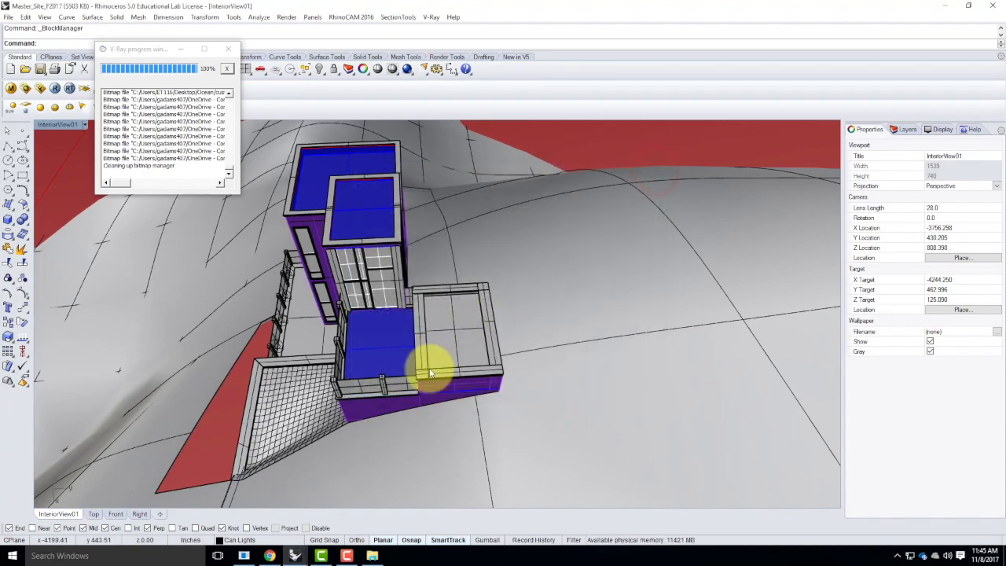
scroll(430, 373, up, 4)
mouse_move(494, 372)
right_down()
mouse_move(442, 339)
mouse_move(464, 355)
mouse_move(570, 353)
mouse_move(512, 364)
right_up()
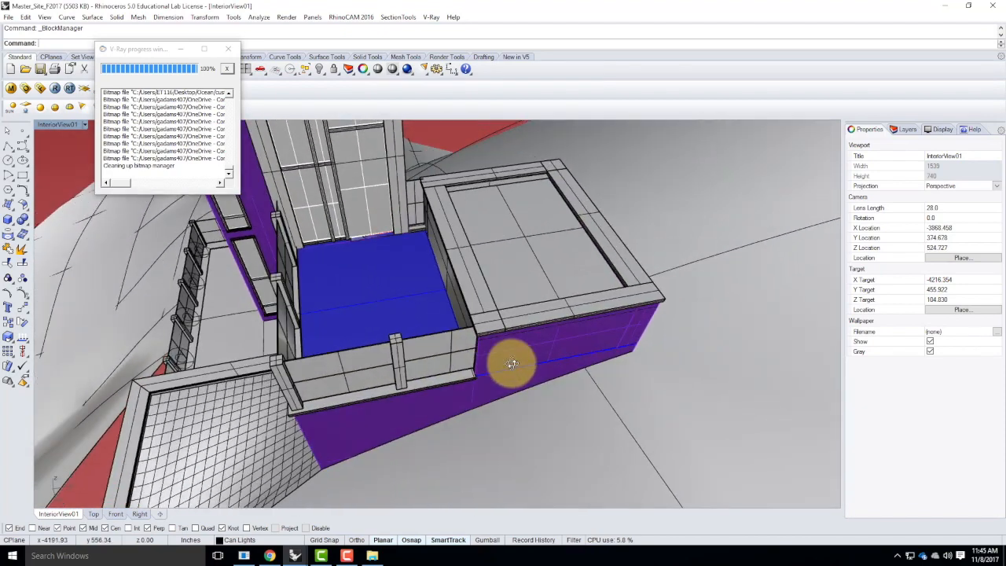
scroll(473, 232, up, 2)
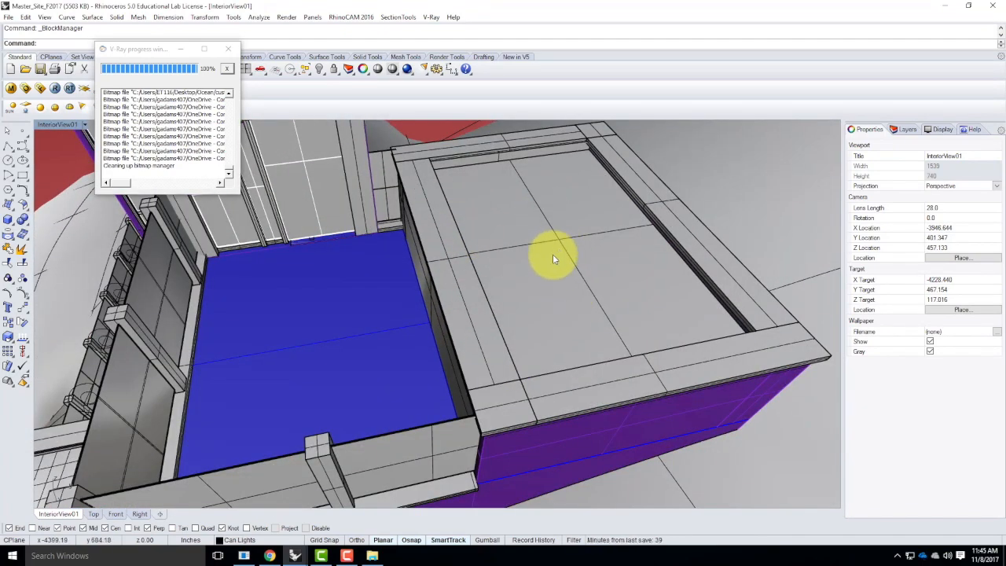
click(27, 108)
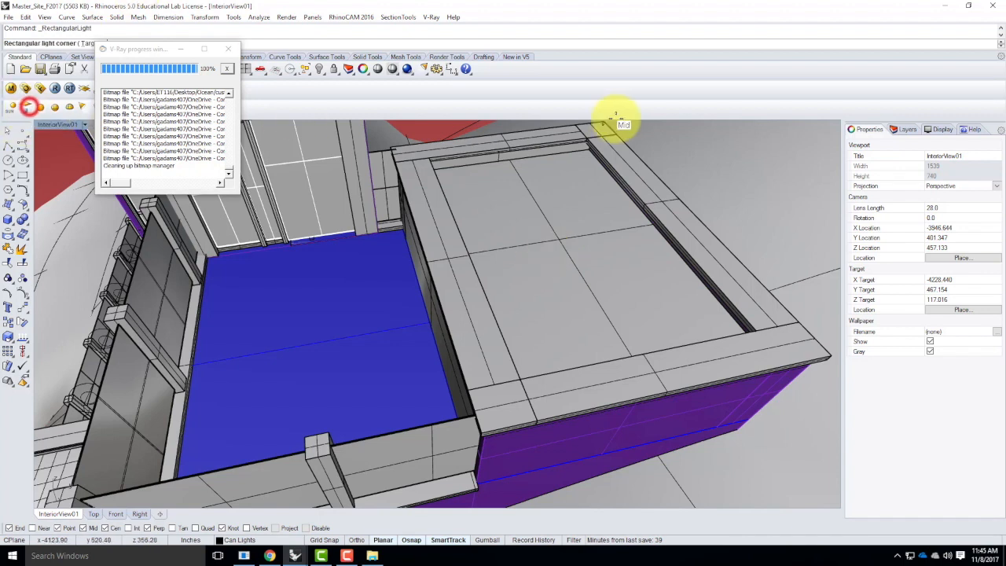
click(589, 138)
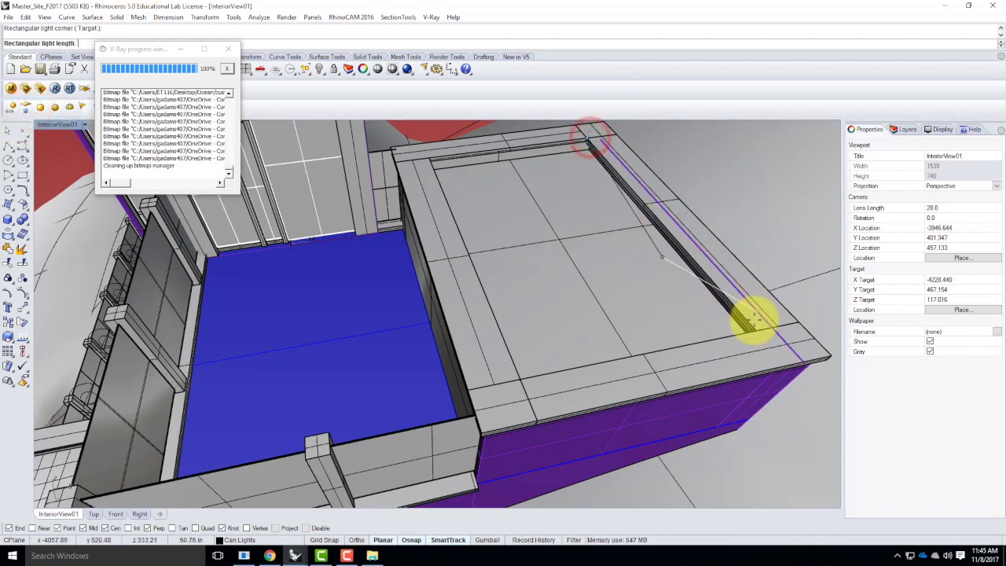
click(757, 330)
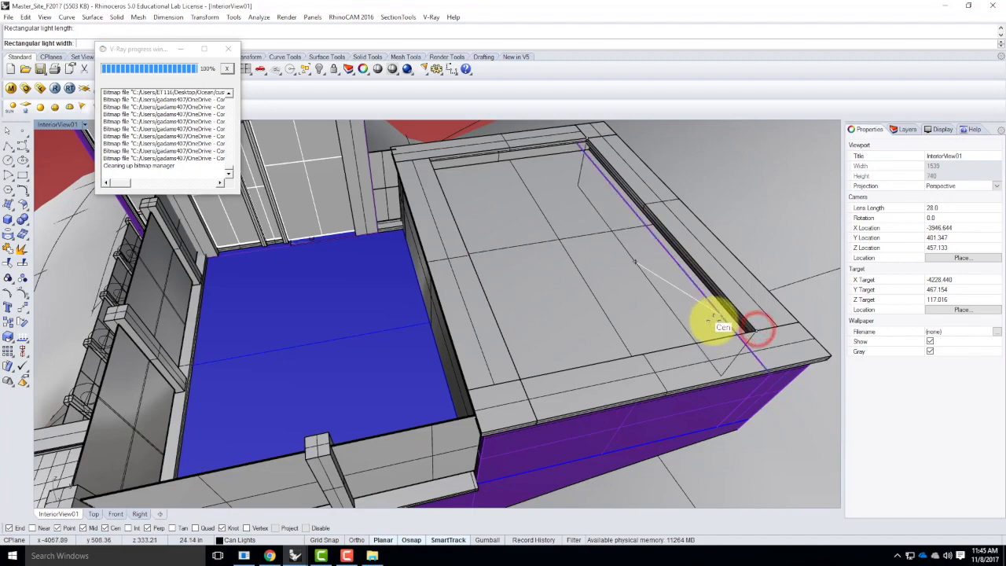
key(Escape)
Draw a V-Ray rectangular light spanning the pool enclosure's inner opening from corner to corner.
click(586, 151)
scroll(672, 289, down, 10)
scroll(684, 266, up, 15)
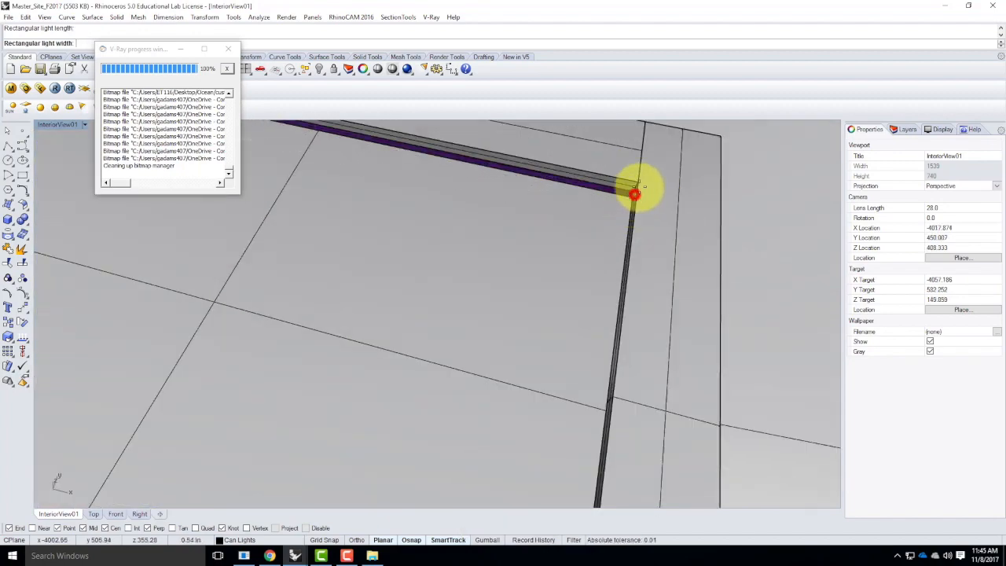
scroll(635, 192, down, 10)
scroll(663, 197, up, 10)
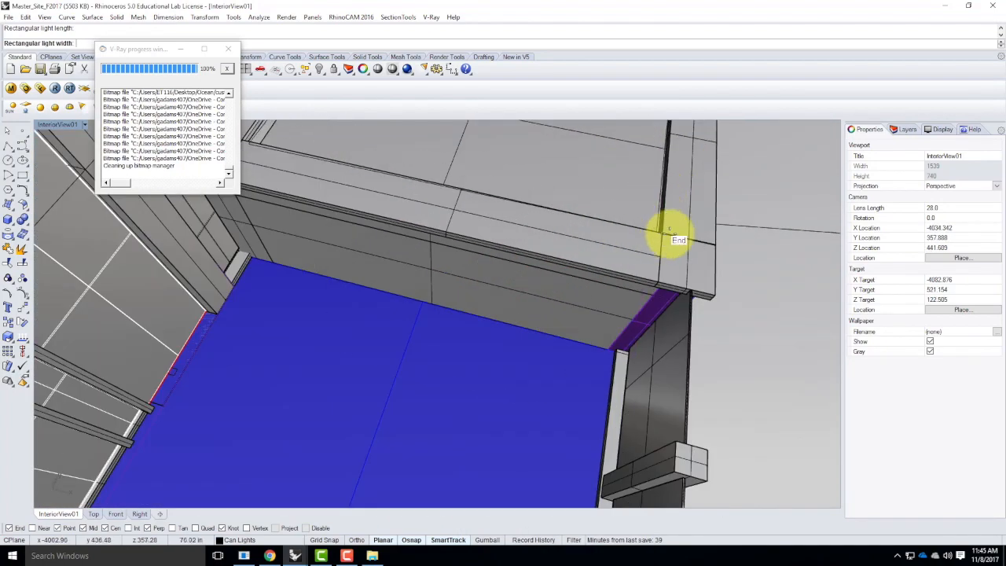
click(657, 241)
Select the new rectangular light in the pool enclosure, choosing it over the overlapping surface and block instances.
scroll(653, 241, down, 10)
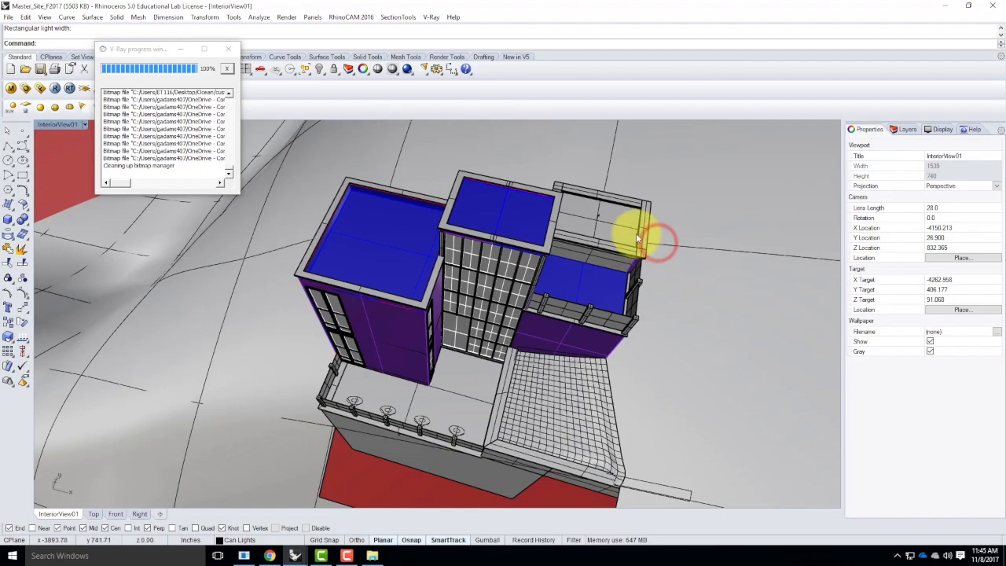
scroll(664, 236, up, 6)
scroll(630, 227, up, 8)
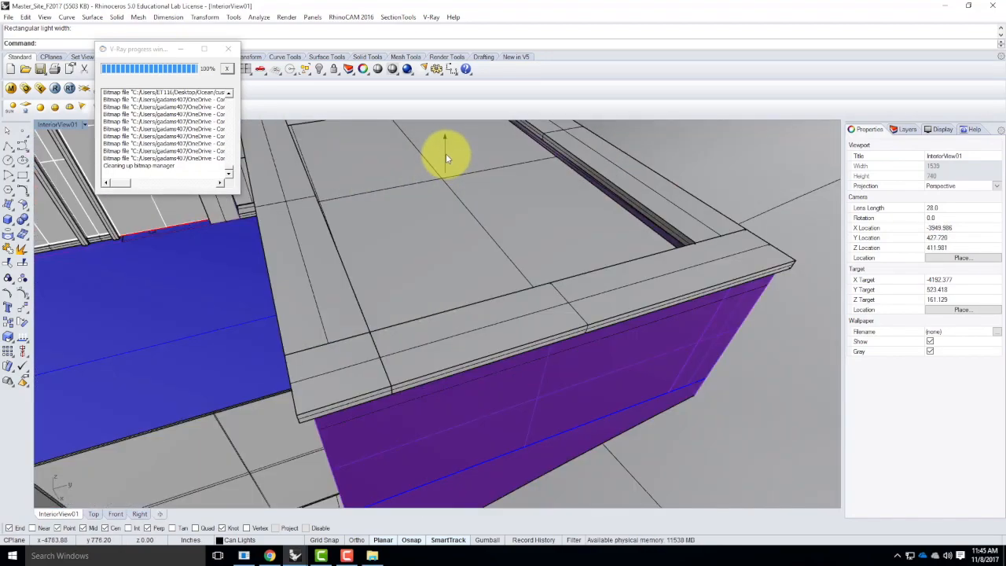
click(445, 154)
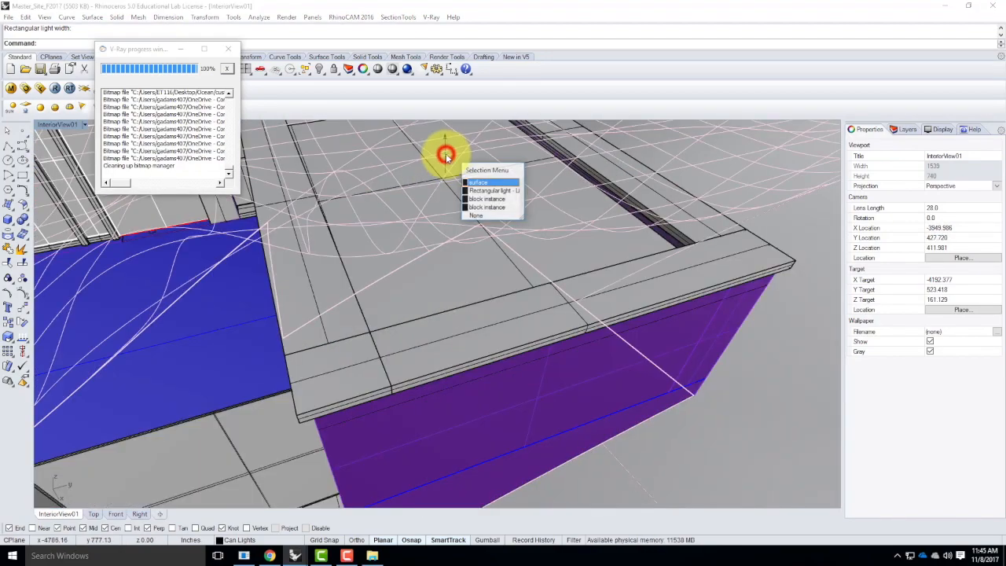
click(493, 190)
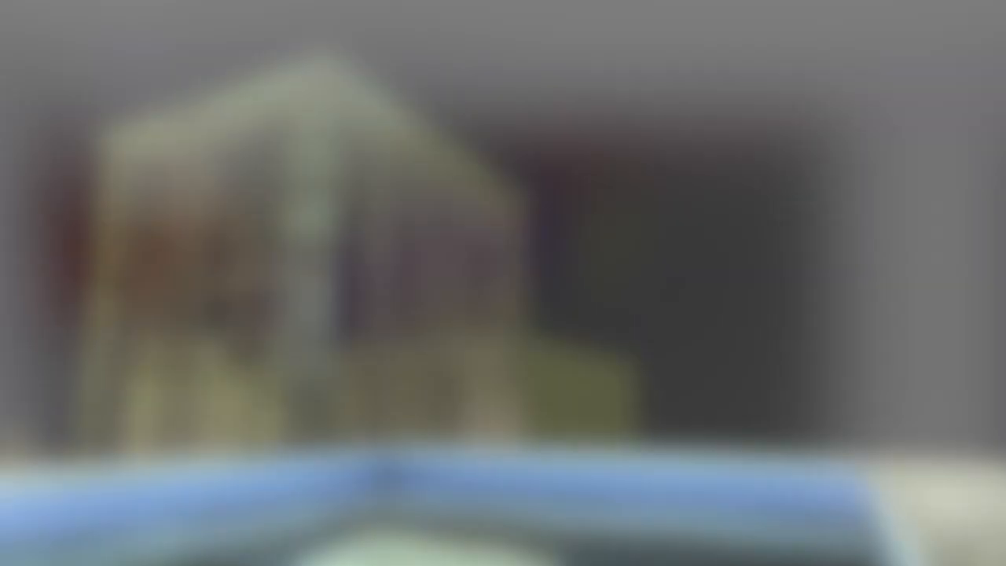